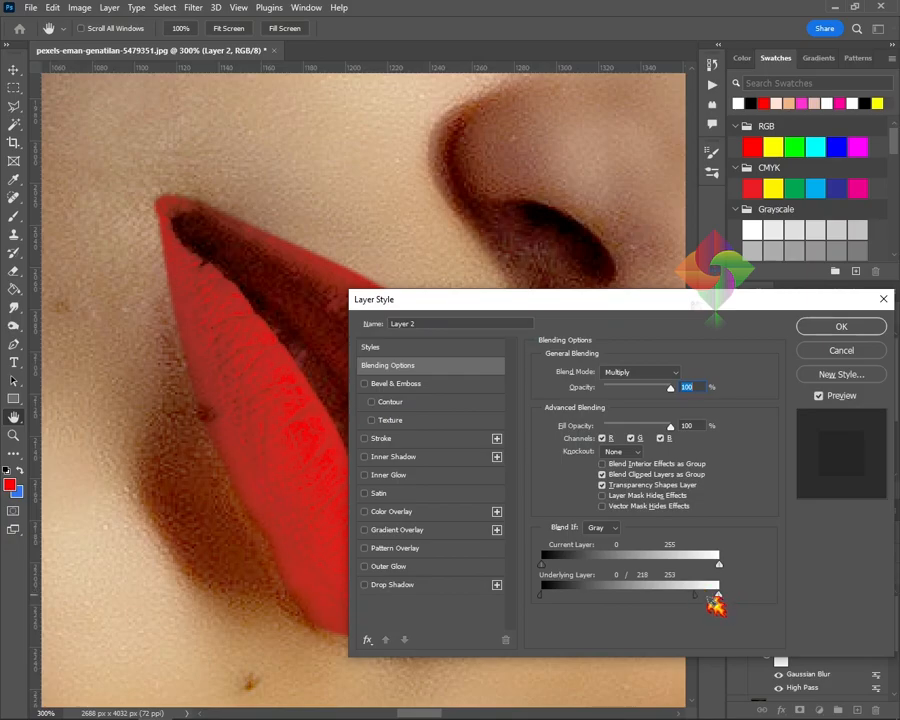
# Apply Layer 2's blending options and erase the red lip color from the gap between the lips
pyautogui.click(842, 328)
pyautogui.press('e')
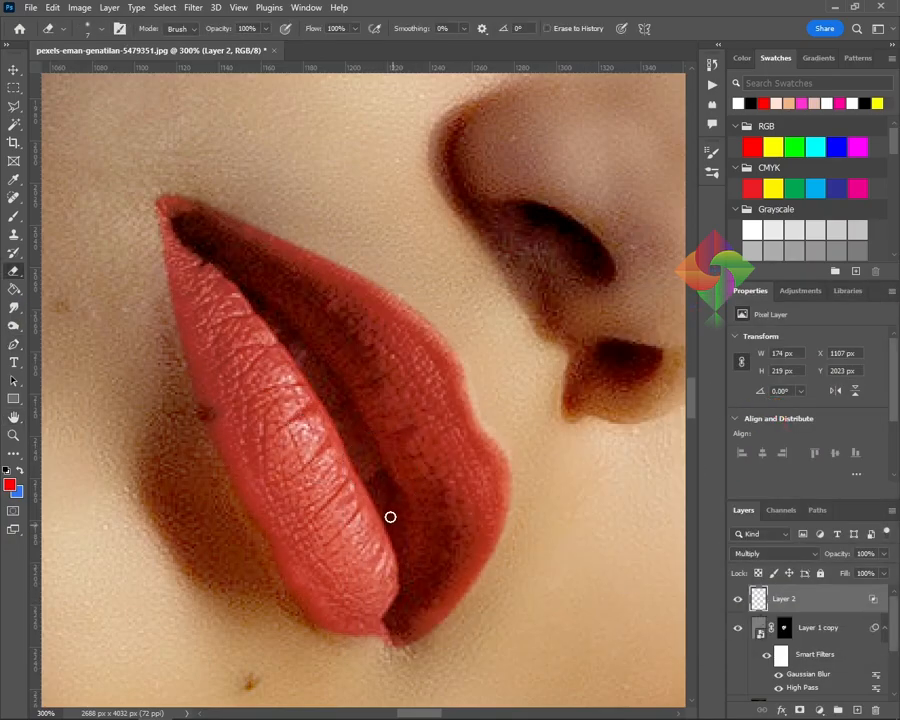
pyautogui.press(']')
pyautogui.press(']')
pyautogui.press(']')
pyautogui.moveTo(334, 420); pyautogui.dragTo(296, 361)
pyautogui.press('[')
pyautogui.moveTo(280, 346); pyautogui.dragTo(251, 299)
pyautogui.hotkey('ctrl', 'z')
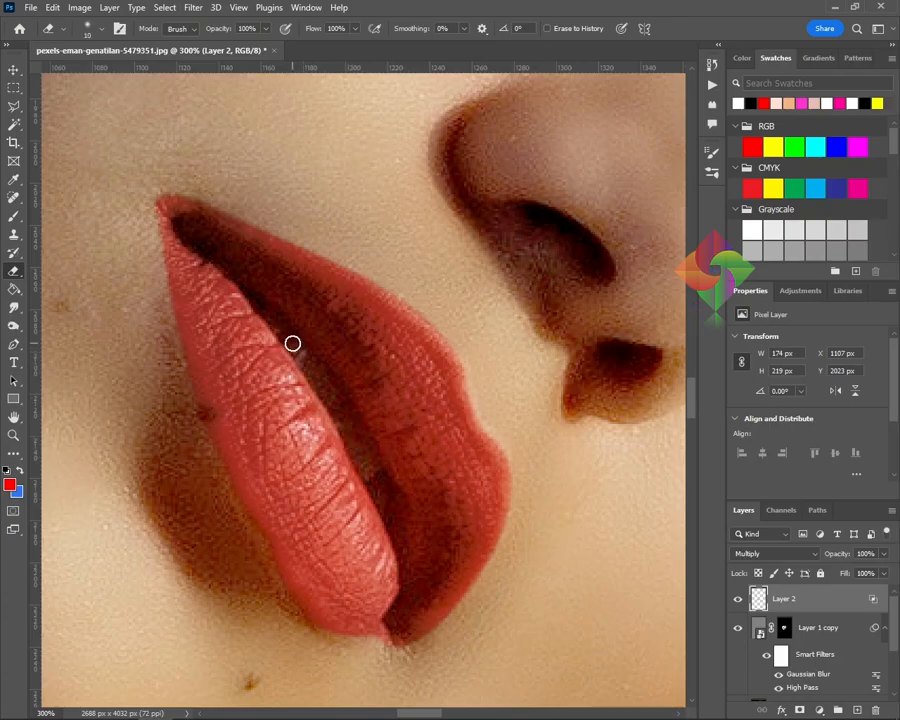
# Erase the stray red lip color around the outer corner of the mouth on Layer 2
pyautogui.hotkey('ctrl', '-')
pyautogui.hotkey('ctrl', '-')
pyautogui.moveTo(357, 347); pyautogui.dragTo(414, 398)
pyautogui.hotkey('ctrl', '+')
pyautogui.hotkey('ctrl', '+')
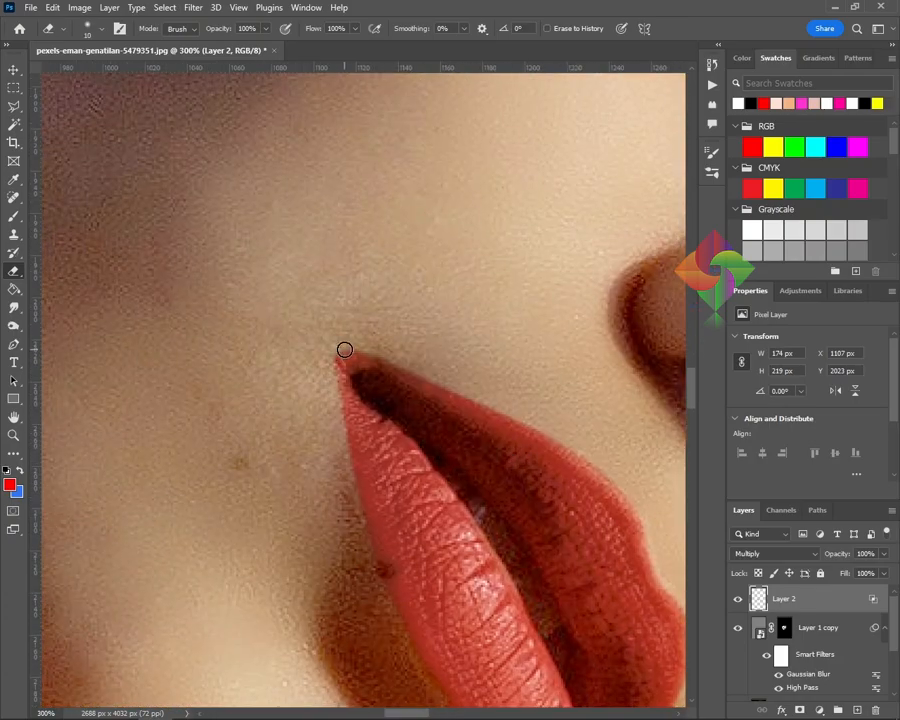
pyautogui.hotkey('ctrl', '-')
pyautogui.hotkey('ctrl', '-')
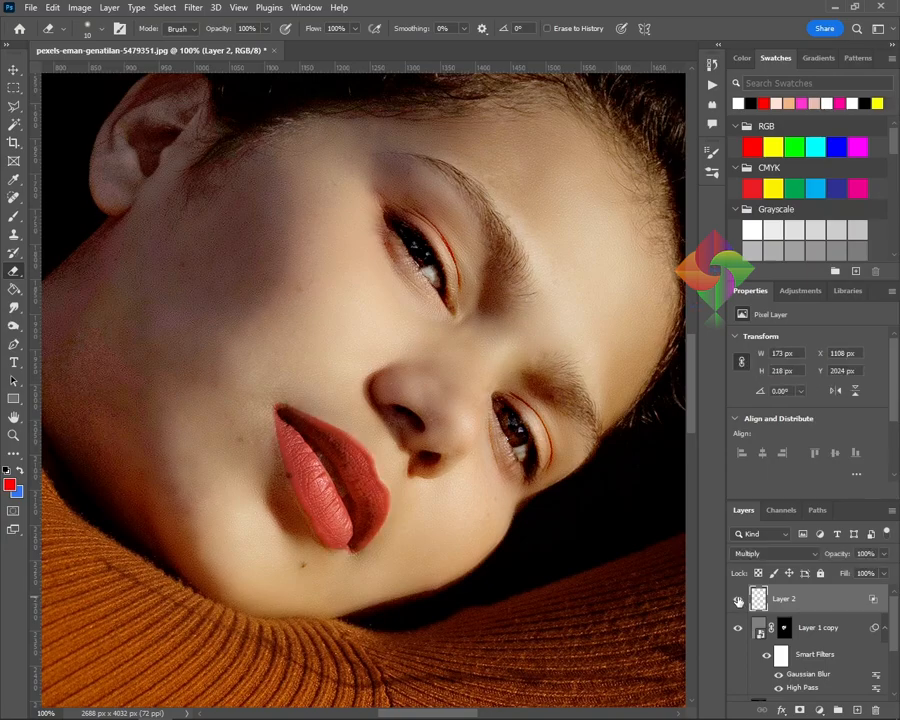
# Add a new layer and paint a soft red blush spot on the nearer cheek with a 300 px brush
pyautogui.moveTo(510, 421); pyautogui.dragTo(484, 437)
pyautogui.click(857, 710)
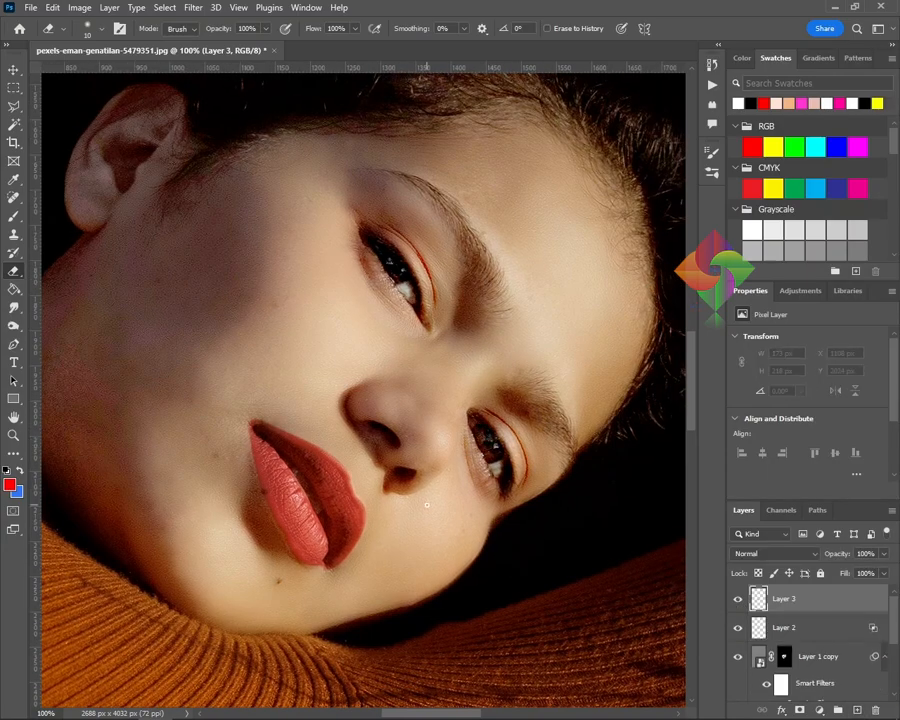
pyautogui.press(']')
pyautogui.press(']')
pyautogui.press(']')
pyautogui.press(']')
pyautogui.press(']')
pyautogui.press(']')
pyautogui.press(']')
pyautogui.press(']')
pyautogui.press(']')
pyautogui.press(']')
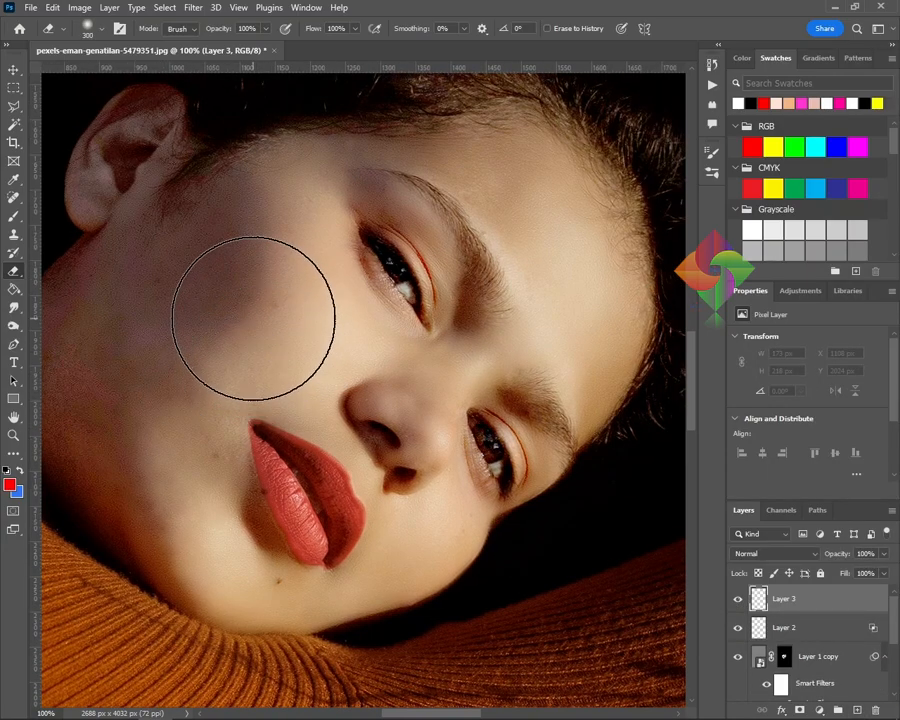
pyautogui.press('b')
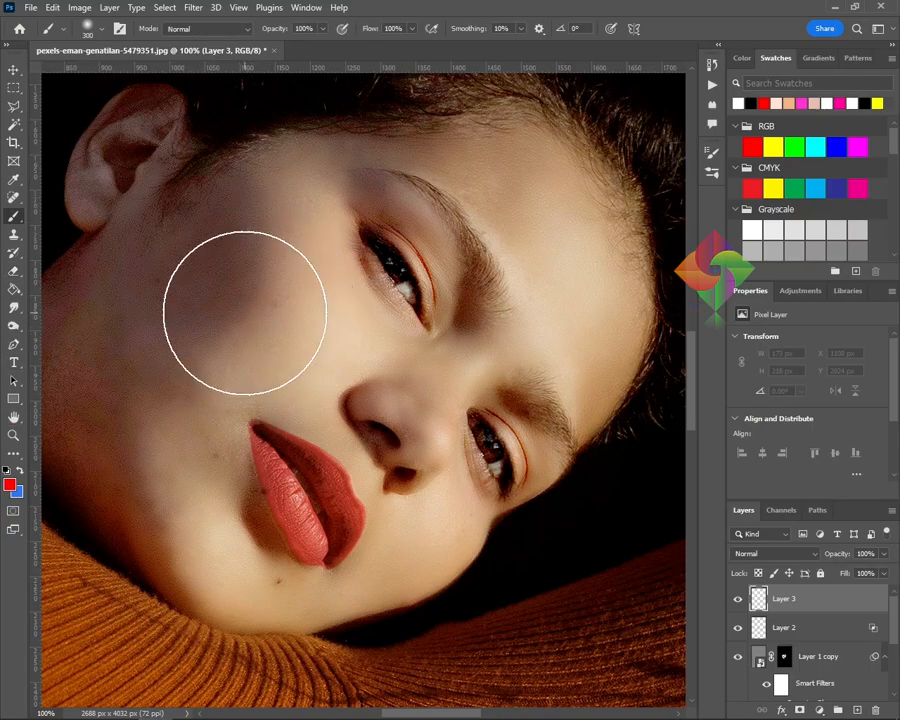
pyautogui.click(244, 312)
# Blend the cheek blush layer as Color Burn at 72% opacity, with split Underlying Layer sliders in Blend If
pyautogui.click(775, 553)
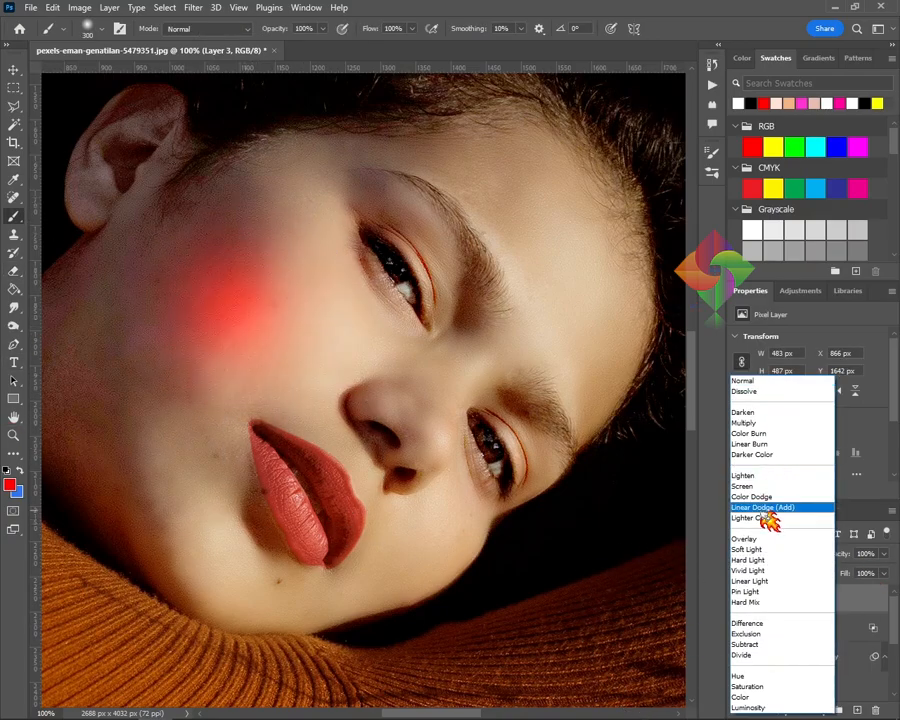
pyautogui.click(766, 435)
pyautogui.rightClick(854, 602)
pyautogui.click(832, 53)
pyautogui.moveTo(542, 594)
pyautogui.mouseDown()
pyautogui.moveTo(640, 597)
pyautogui.moveTo(460, 595)
pyautogui.mouseUp()
pyautogui.moveTo(643, 595)
pyautogui.mouseDown()
pyautogui.moveTo(694, 596)
pyautogui.moveTo(608, 597)
pyautogui.moveTo(733, 599)
pyautogui.mouseUp()
pyautogui.moveTo(610, 597); pyautogui.dragTo(555, 598)
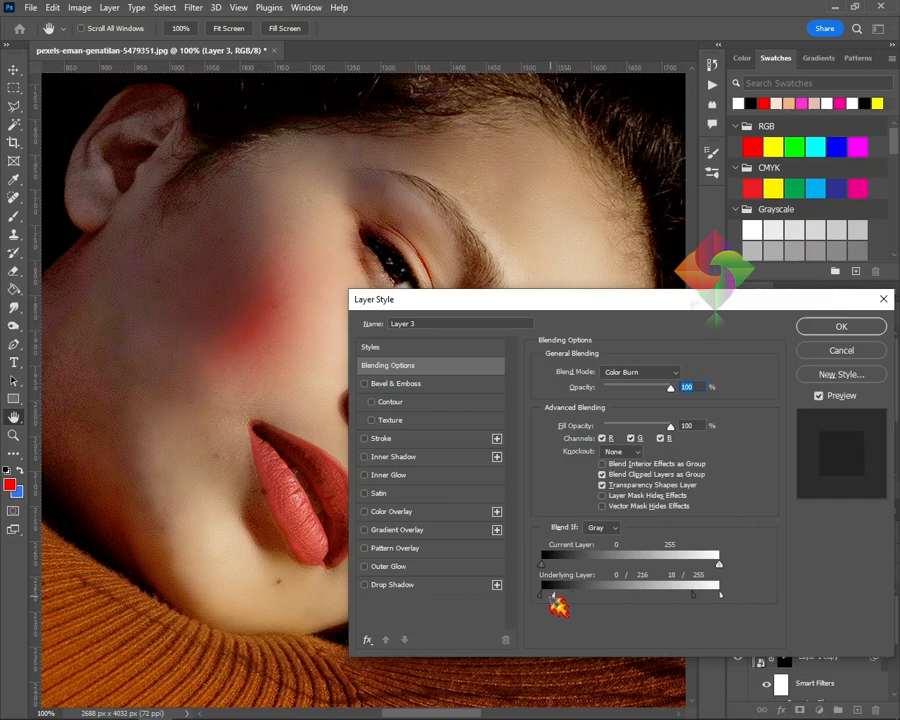
pyautogui.moveTo(699, 600); pyautogui.dragTo(676, 596)
pyautogui.click(841, 326)
pyautogui.moveTo(878, 553); pyautogui.dragTo(865, 571)
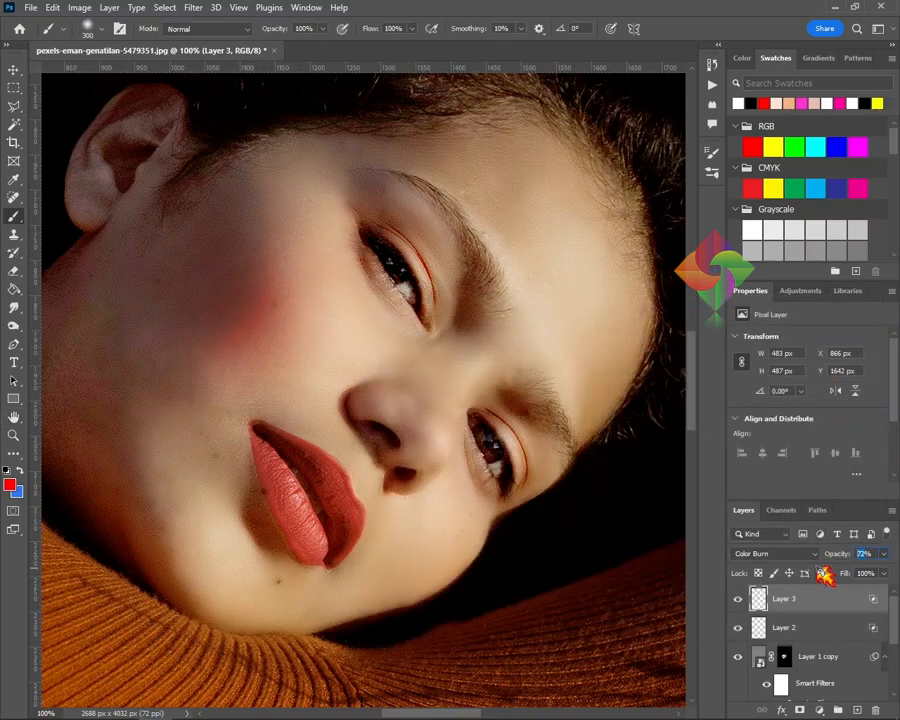
# Add a new layer and paint a red blush spot on the far cheek with a 125 px brush
pyautogui.moveTo(395, 532); pyautogui.dragTo(350, 437)
pyautogui.click(857, 710)
pyautogui.hotkey('ctrl', '+')
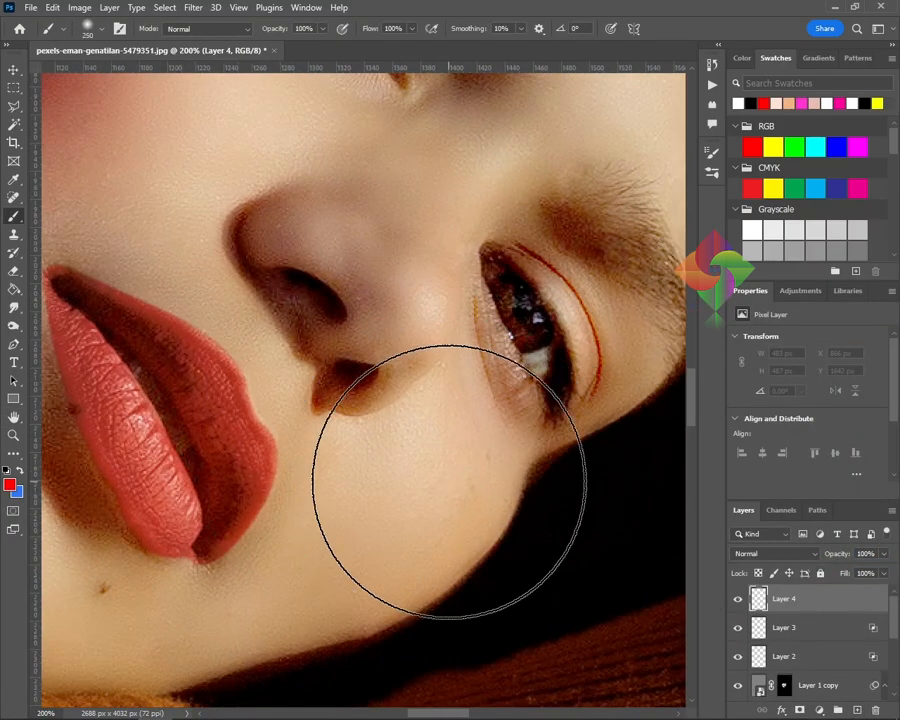
pyautogui.press('[')
pyautogui.press('[')
pyautogui.press('[')
pyautogui.press('[')
pyautogui.press('[')
pyautogui.press('[')
pyautogui.press('[')
pyautogui.press('[')
pyautogui.moveTo(359, 569); pyautogui.dragTo(524, 460)
pyautogui.press(']')
pyautogui.press(']')
pyautogui.press(']')
pyautogui.click(564, 422)
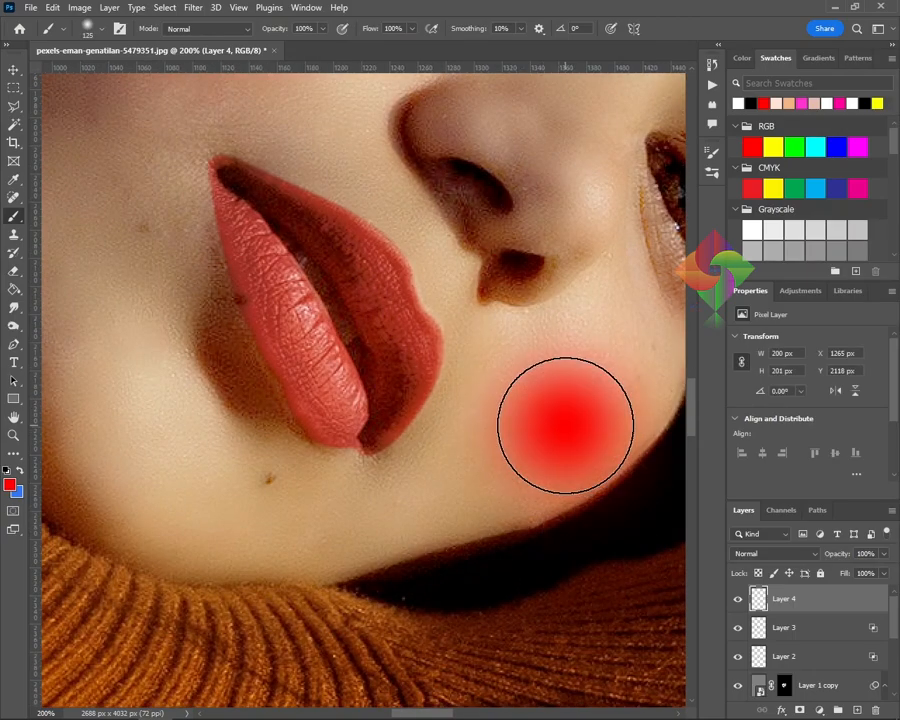
# Set Layer 4 to Soft Light and raise the dark Underlying Layer slider in its Blend If options
pyautogui.click(785, 556)
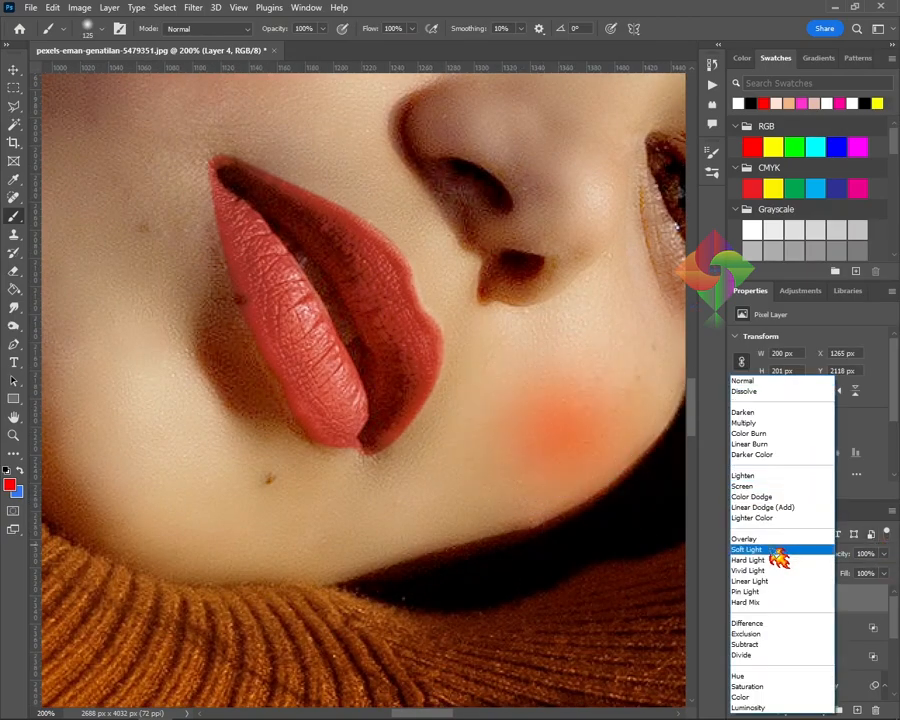
pyautogui.click(776, 545)
pyautogui.rightClick(770, 598)
pyautogui.click(848, 48)
pyautogui.moveTo(514, 240); pyautogui.dragTo(216, 218)
pyautogui.moveTo(542, 595); pyautogui.dragTo(635, 602)
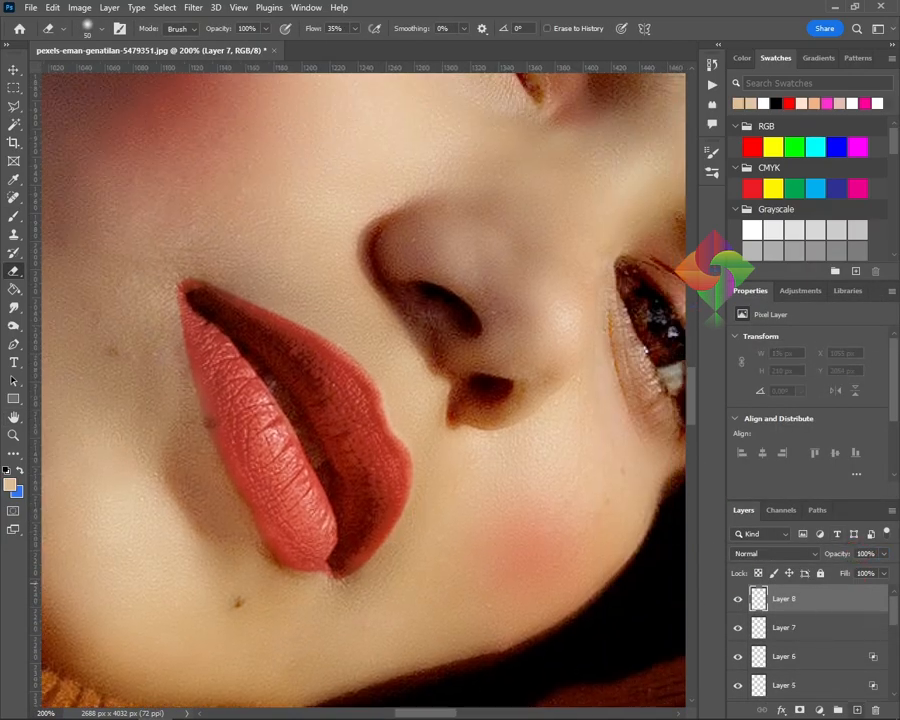
# Paint sampled skin tone over the nose on Layer 8 with a soft brush and lower the layer's opacity to 35%
pyautogui.press('b')
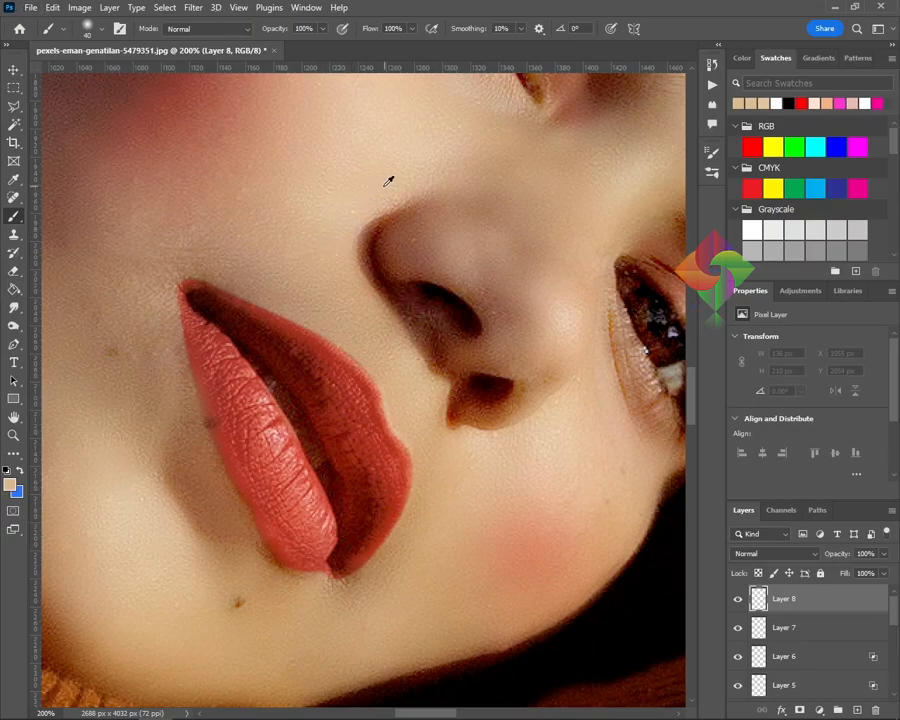
pyautogui.moveTo(520, 304)
pyautogui.mouseDown()
pyautogui.moveTo(401, 257)
pyautogui.moveTo(419, 343)
pyautogui.moveTo(529, 343)
pyautogui.moveTo(455, 412)
pyautogui.moveTo(523, 395)
pyautogui.moveTo(459, 369)
pyautogui.moveTo(501, 343)
pyautogui.moveTo(473, 257)
pyautogui.moveTo(424, 204)
pyautogui.moveTo(404, 234)
pyautogui.moveTo(526, 284)
pyautogui.moveTo(483, 193)
pyautogui.moveTo(502, 152)
pyautogui.moveTo(563, 405)
pyautogui.moveTo(531, 331)
pyautogui.moveTo(414, 370)
pyautogui.moveTo(458, 372)
pyautogui.mouseUp()
pyautogui.click(884, 554)
pyautogui.moveTo(860, 578); pyautogui.dragTo(852, 577)
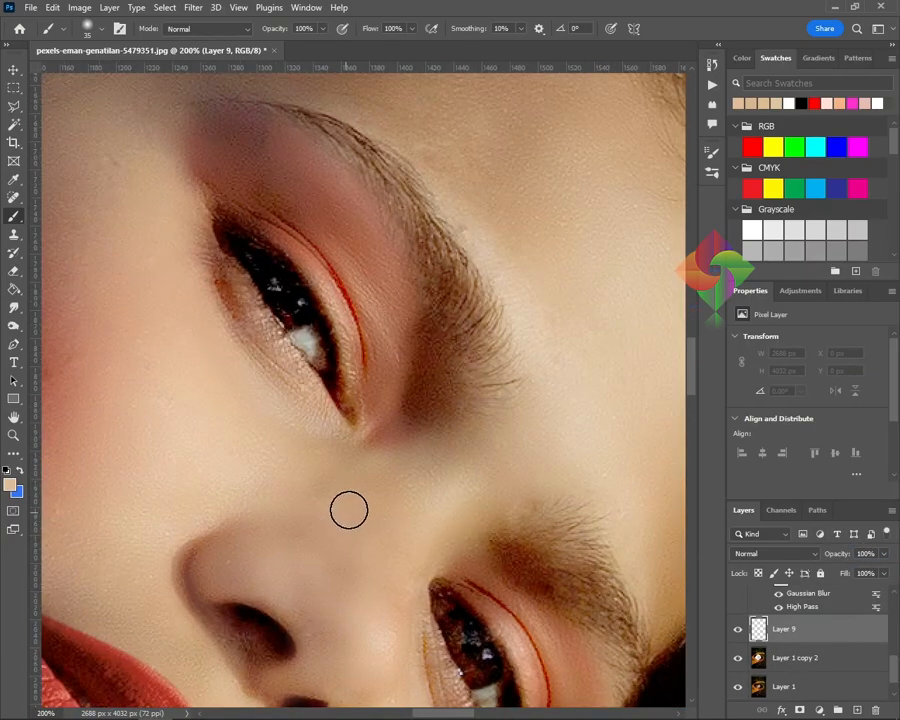
# Paint skin tone between the eyes and eyebrows on Layer 9 with a 50 px brush and set its opacity to 30%
pyautogui.press(']')
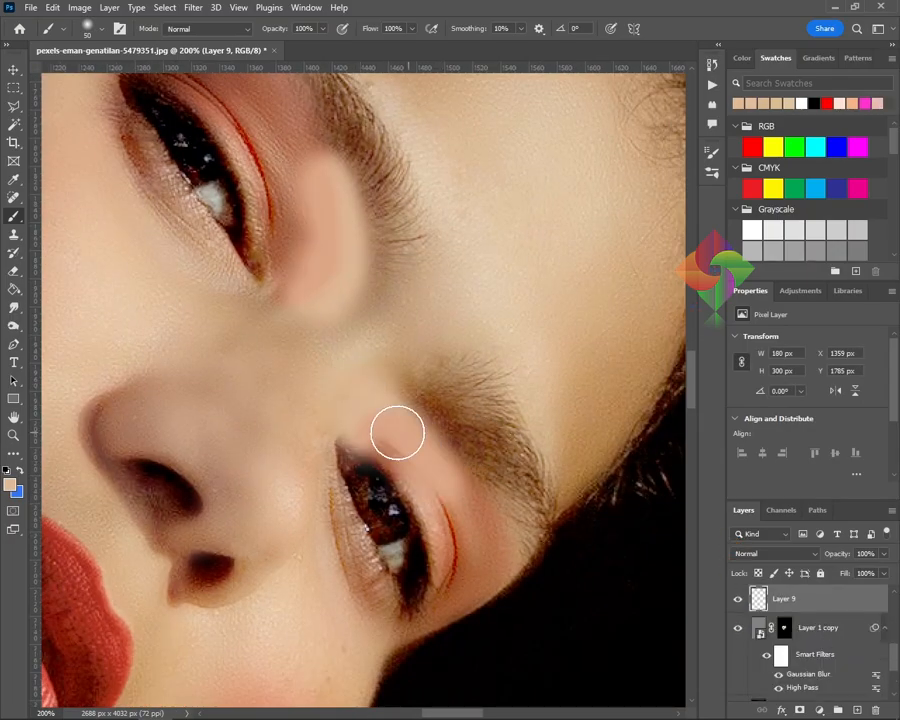
pyautogui.moveTo(884, 554); pyautogui.dragTo(848, 578)
pyautogui.hotkey('ctrl', '-')
pyautogui.hotkey('ctrl', '-')
pyautogui.hotkey('ctrl', '-')
pyautogui.hotkey('ctrl', '-')
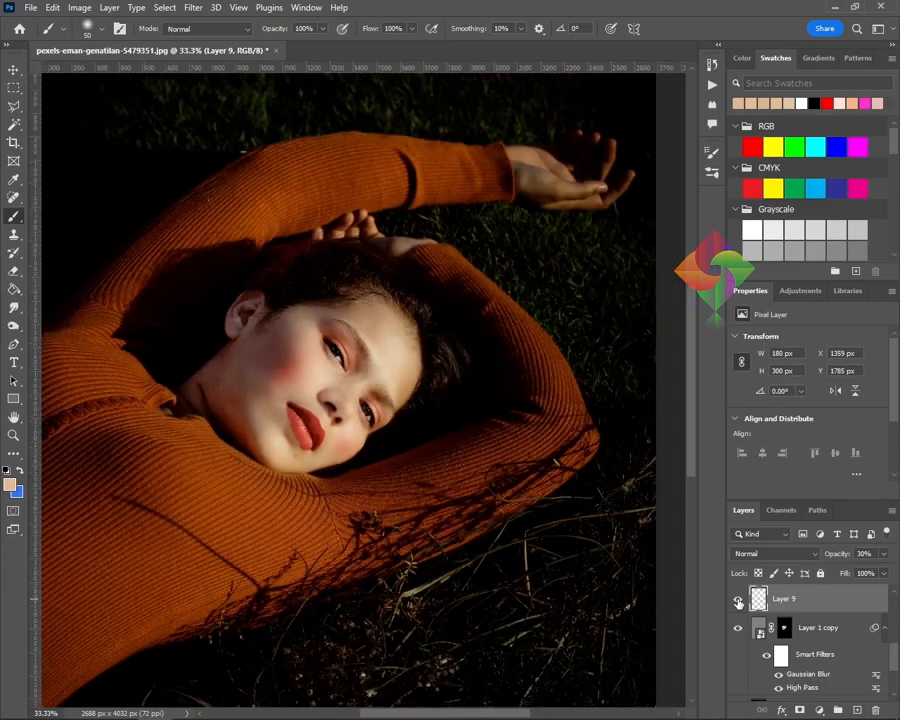
# Compare the portrait before and after retouching by hiding and restoring the other layers
pyautogui.hotkey('ctrl', '+')
pyautogui.scroll(5, 851, 628)
pyautogui.scroll(-7, 800, 601)
pyautogui.keyDown('alt'); pyautogui.click(740, 690); pyautogui.keyUp('alt')
pyautogui.keyDown('alt'); pyautogui.click(740, 690); pyautogui.keyUp('alt')
# Select the cheek blush on Layer 3, compare it hidden and shown, and reduce its opacity to 50%
pyautogui.press('v')
pyautogui.click(255, 358)
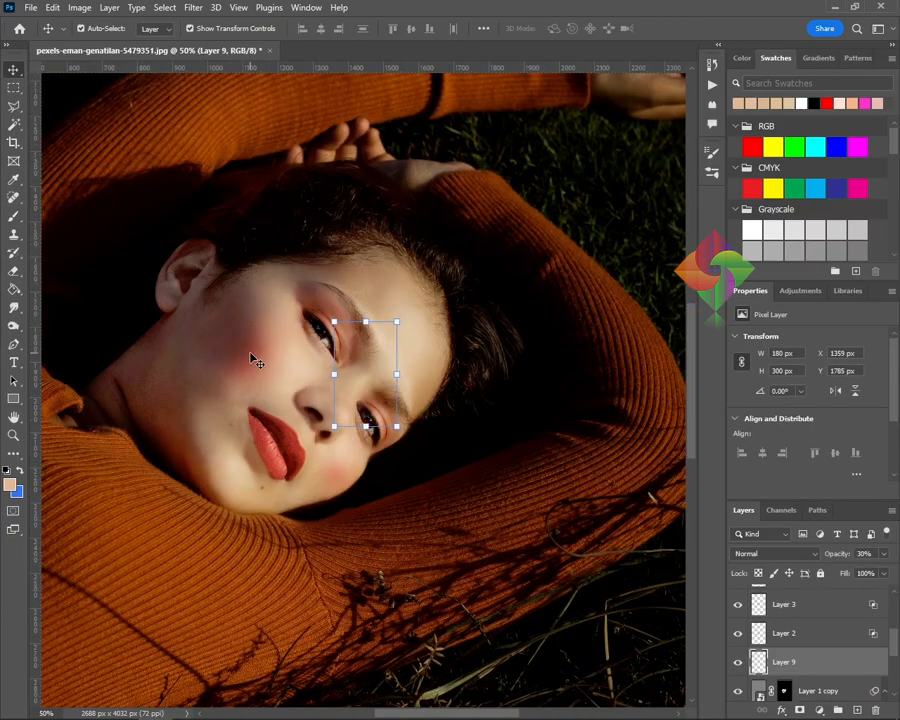
pyautogui.click(737, 611)
pyautogui.scroll(2, 784, 609)
pyautogui.click(772, 632)
pyautogui.click(738, 639)
pyautogui.click(738, 639)
pyautogui.click(883, 553)
pyautogui.click(867, 570)
pyautogui.click(812, 553)
pyautogui.click(270, 353)
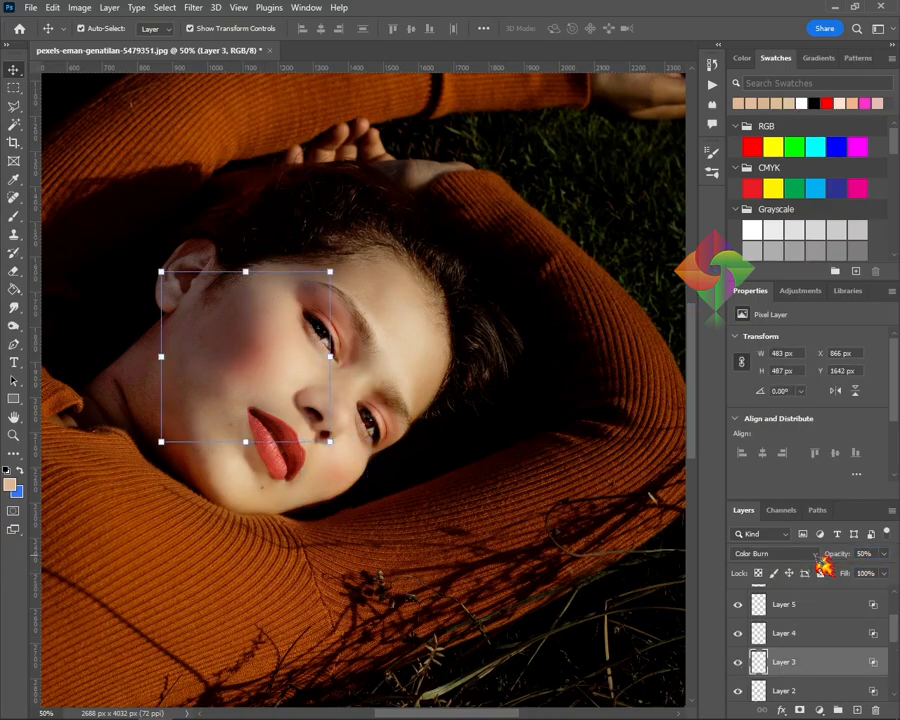
# Lower the opacity of the eyeshadow layers over both eyes, setting Layer 5 to 25%
pyautogui.click(355, 336)
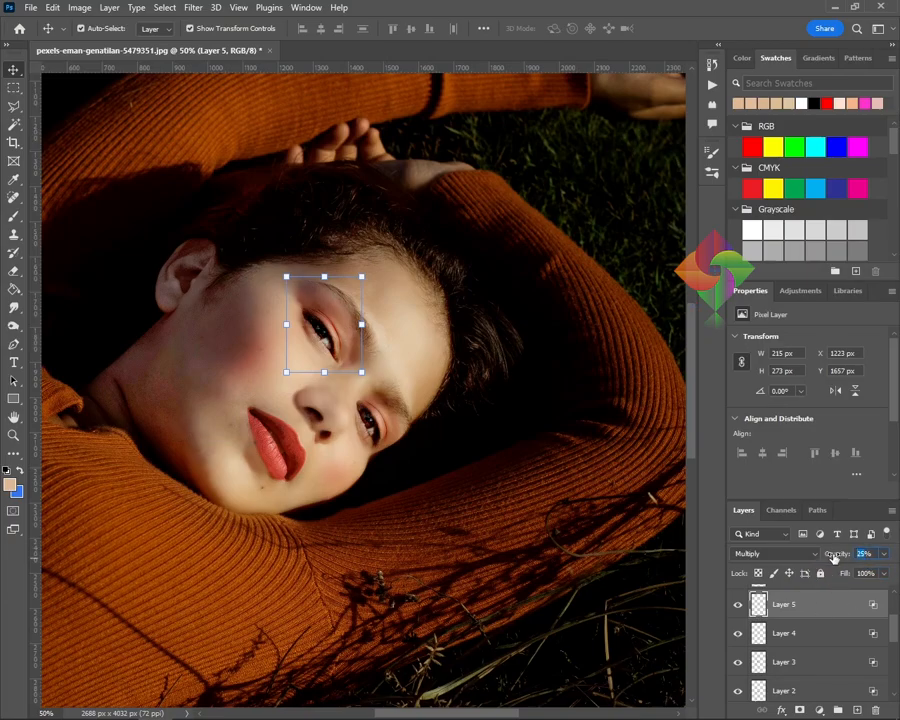
pyautogui.click(390, 425)
pyautogui.moveTo(867, 554); pyautogui.dragTo(815, 555)
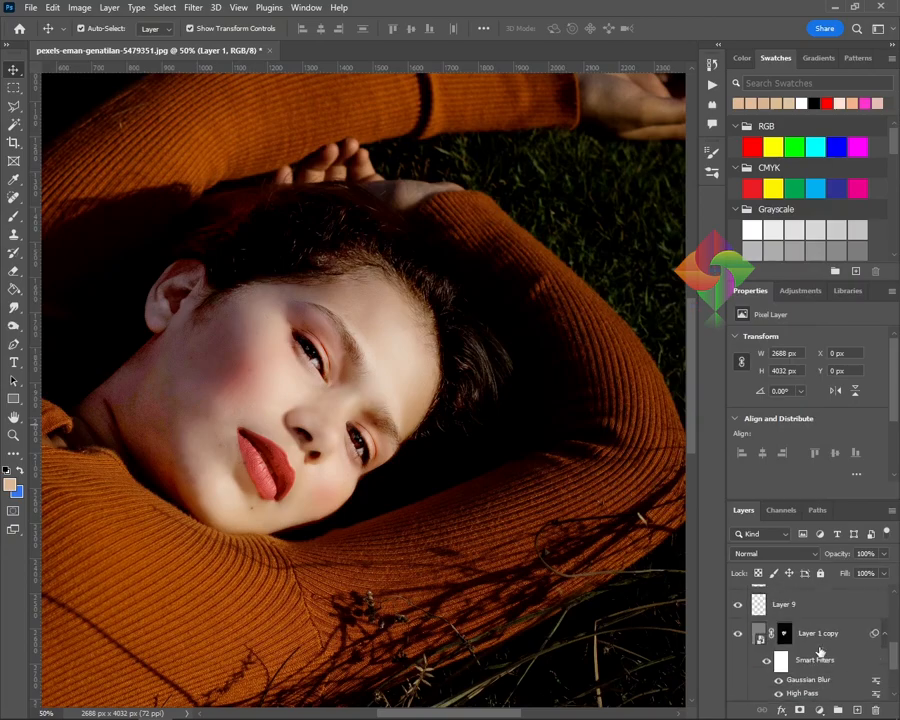
# Stamp all visible layers into a new merged layer above Layer 8
pyautogui.scroll(1, 819, 654)
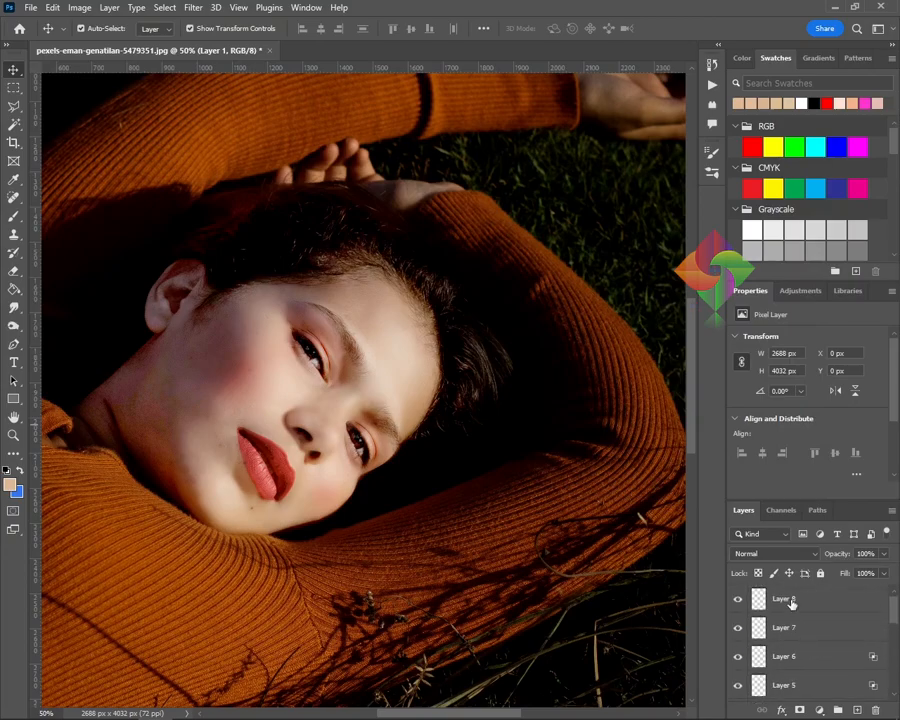
pyautogui.click(792, 603)
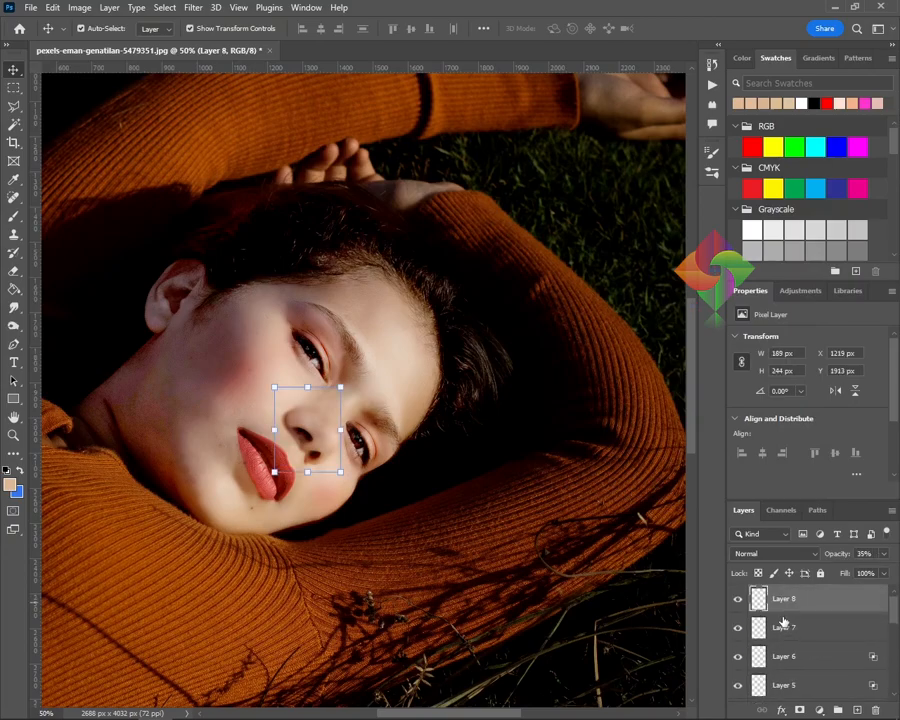
pyautogui.click(534, 704)
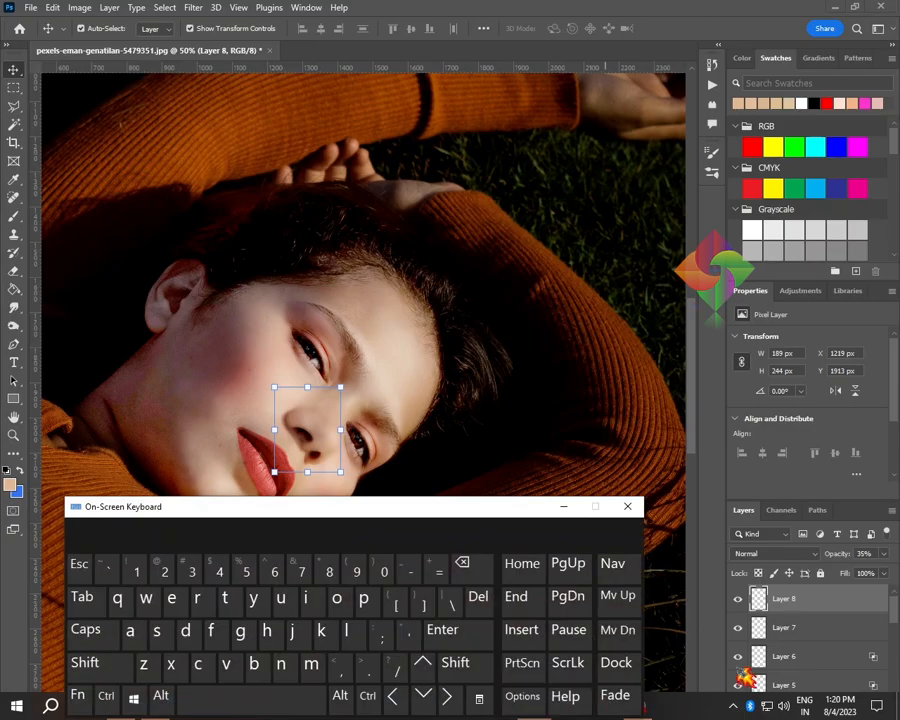
pyautogui.click(158, 695)
pyautogui.click(106, 695)
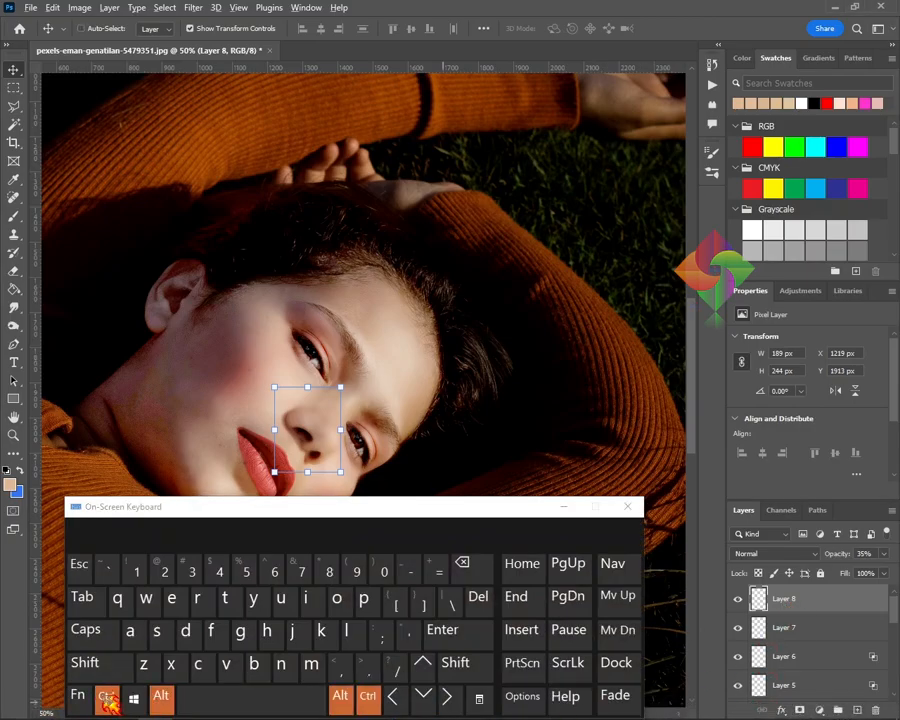
pyautogui.click(128, 661)
pyautogui.click(172, 597)
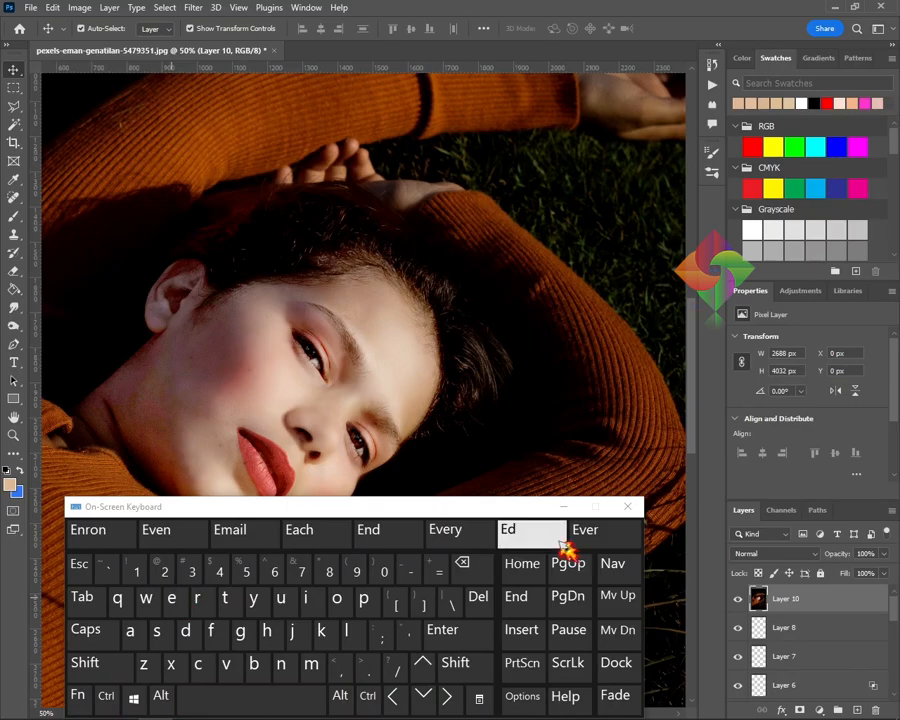
pyautogui.click(566, 508)
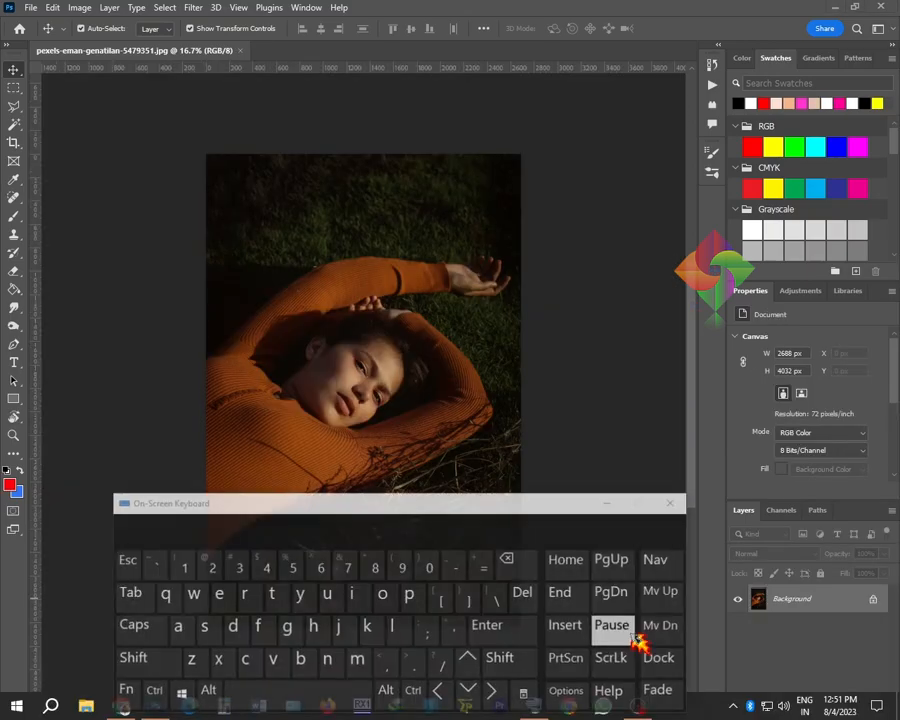
# Duplicate the original photo's Background layer onto a new layer
pyautogui.click(151, 691)
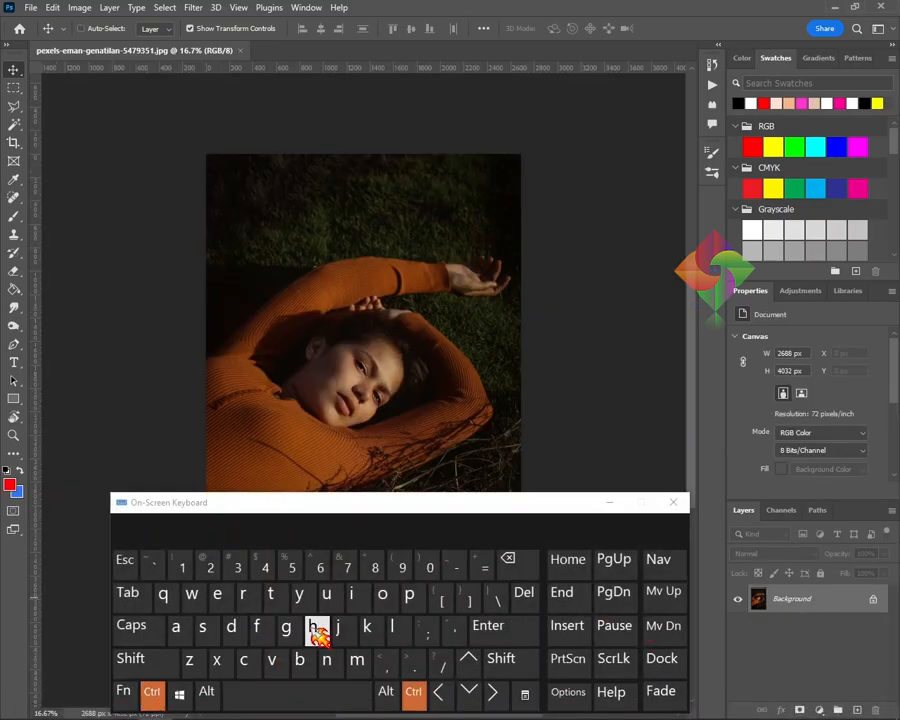
pyautogui.click(340, 626)
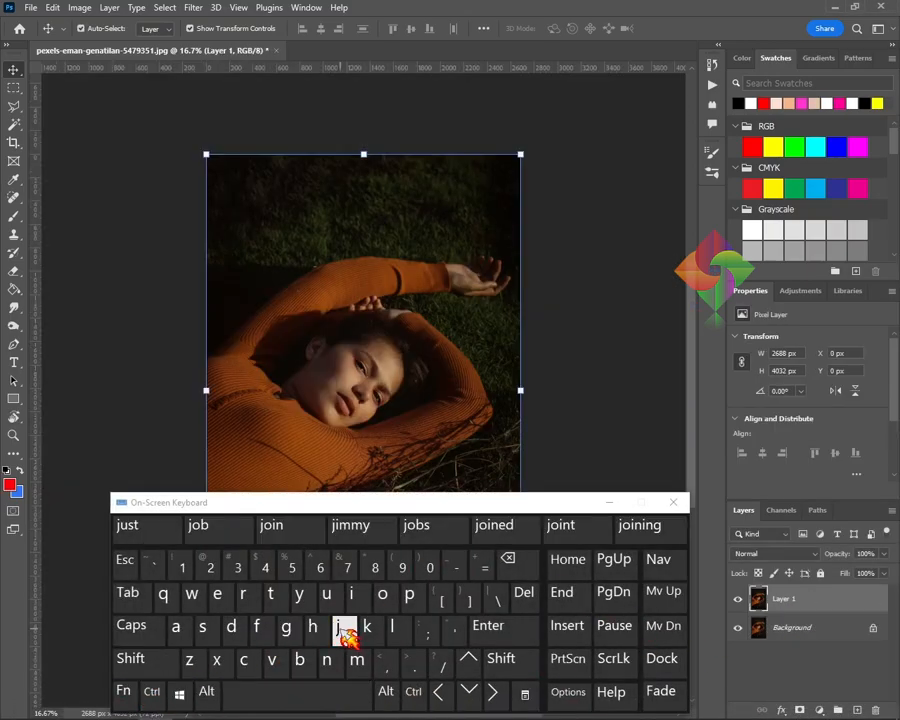
pyautogui.click(614, 503)
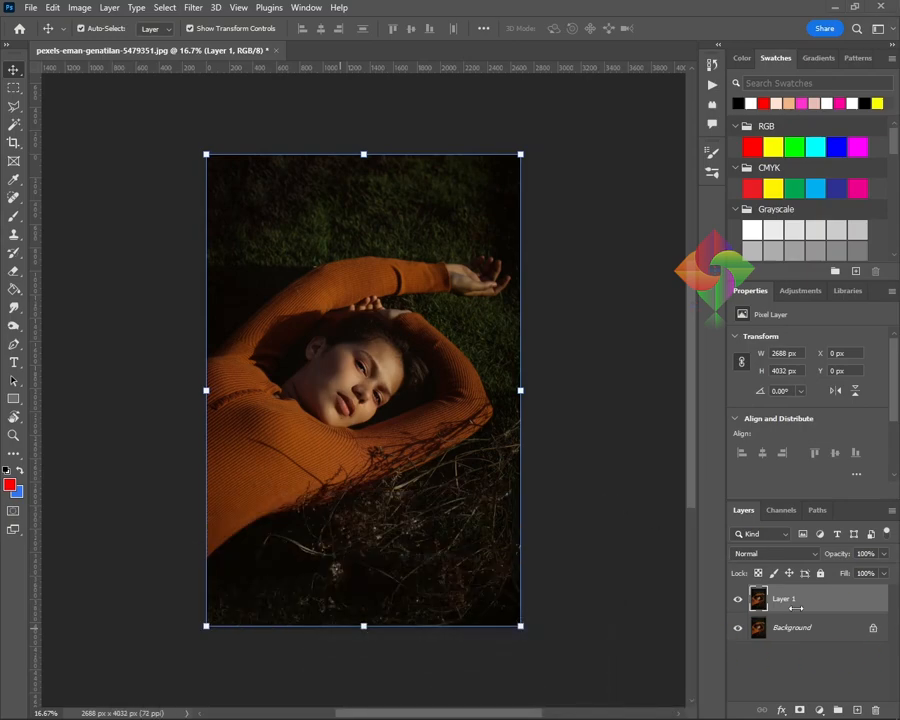
pyautogui.hotkey('ctrl', '+')
pyautogui.hotkey('ctrl', '+')
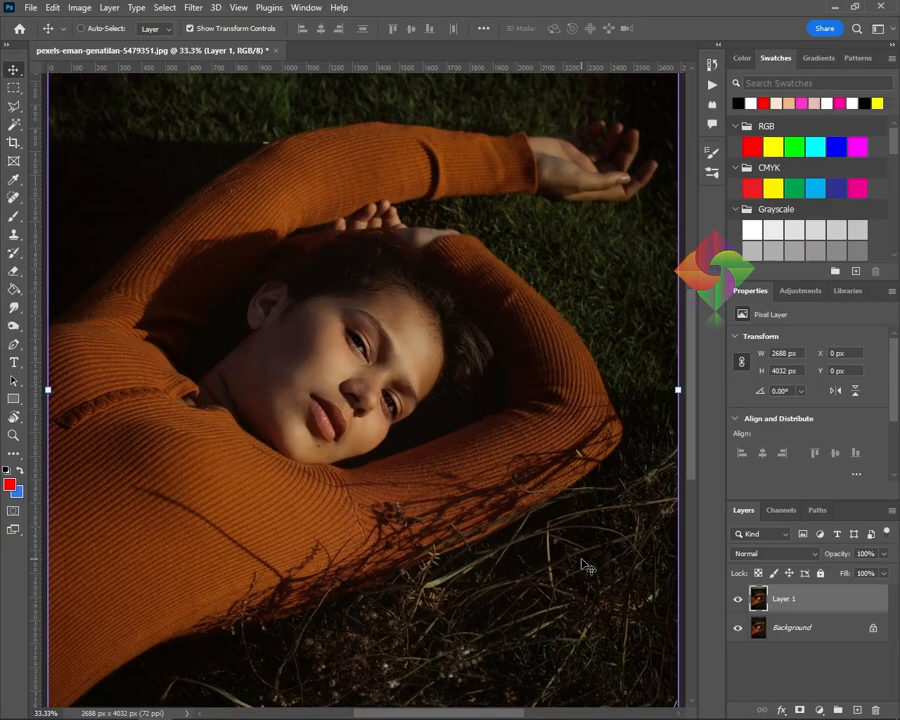
pyautogui.hotkey('ctrl', '+')
pyautogui.hotkey('ctrl', '-')
pyautogui.hotkey('ctrl', '-')
pyautogui.hotkey('ctrl', '-')
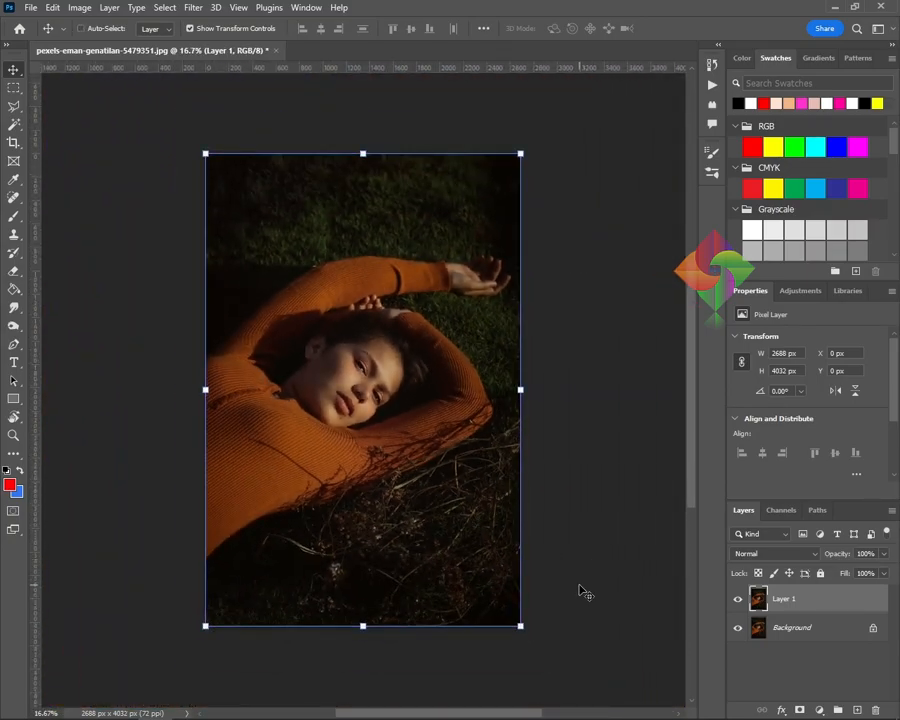
# Brighten Layer 1 with a Levels adjustment, setting the black input to 10 and the midtone input to 1.69
pyautogui.hotkey('ctrl', '+')
pyautogui.hotkey('ctrl', '+')
pyautogui.hotkey('ctrl', '+')
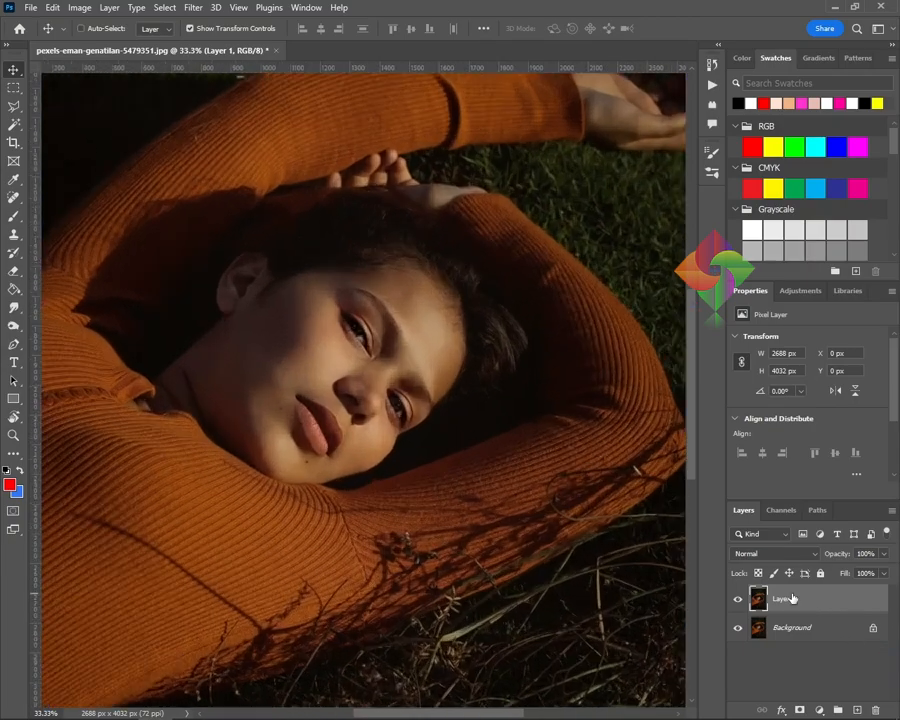
pyautogui.moveTo(366, 438); pyautogui.dragTo(461, 408)
pyautogui.click(78, 8)
pyautogui.moveTo(208, 40)
pyautogui.click(240, 53)
pyautogui.moveTo(645, 409); pyautogui.dragTo(564, 410)
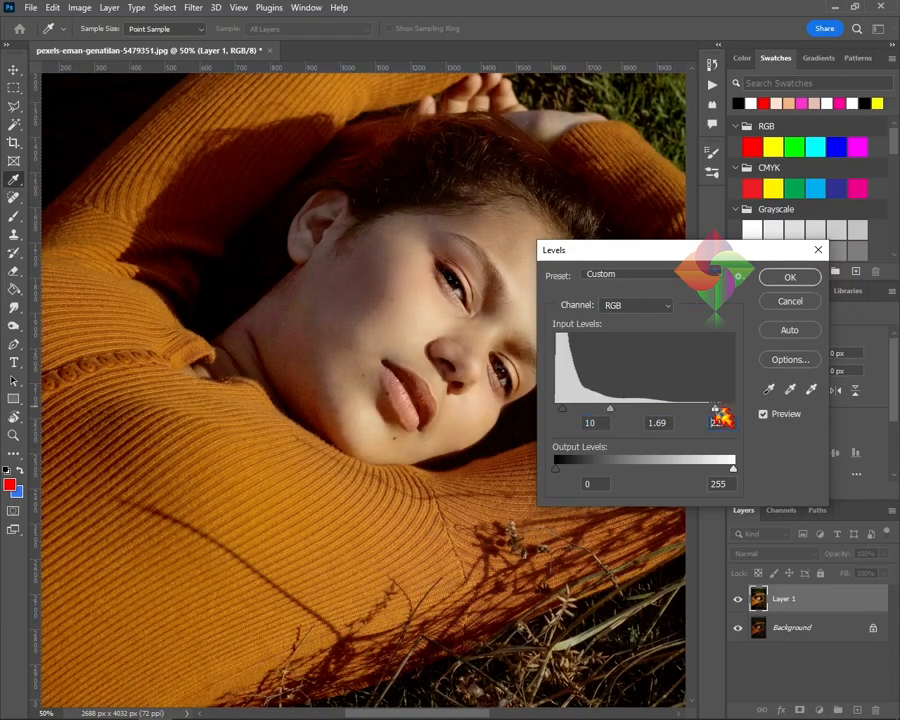
pyautogui.press('Return')
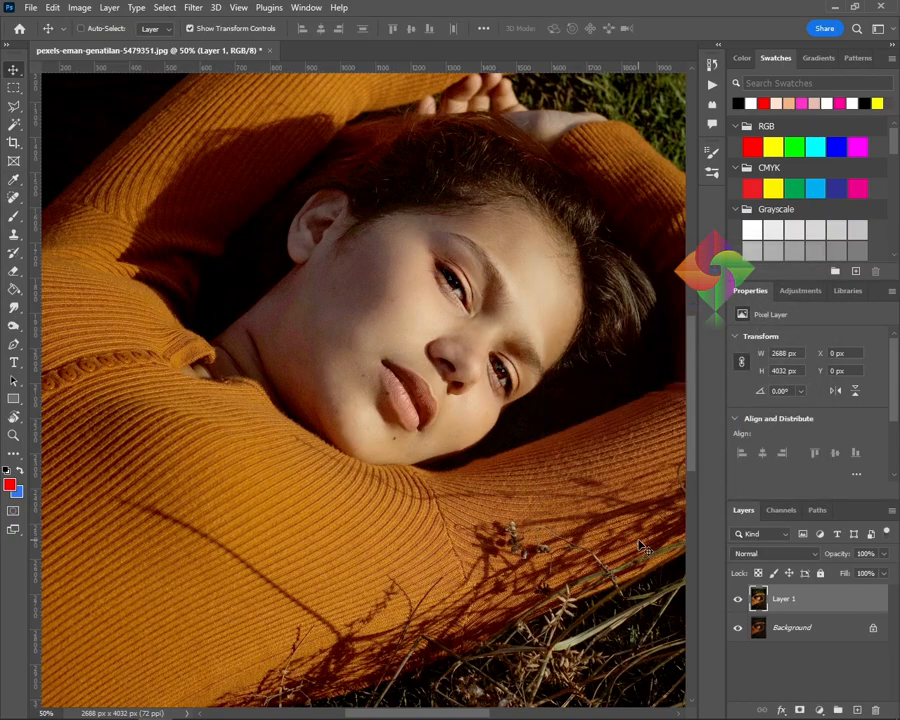
# Lift the midtones of Layer 1 with a Curves adjustment, moving the RGB point at input 124 to output 134
pyautogui.hotkey('ctrl', 'm')
pyautogui.click(569, 422)
pyautogui.moveTo(327, 390); pyautogui.dragTo(169, 420)
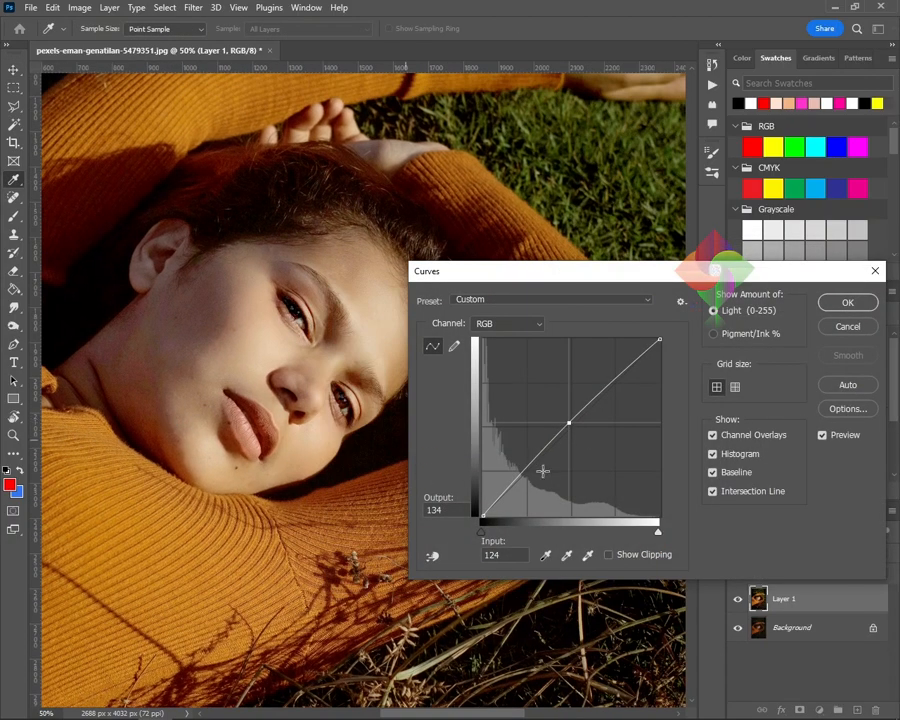
pyautogui.press('Return')
# Deepen the Blacks of Layer 1 with a Selective Color adjustment, setting Black to +12%
pyautogui.click(79, 7)
pyautogui.moveTo(100, 43)
pyautogui.click(255, 261)
pyautogui.click(630, 321)
pyautogui.click(610, 436)
pyautogui.moveTo(608, 453); pyautogui.dragTo(617, 454)
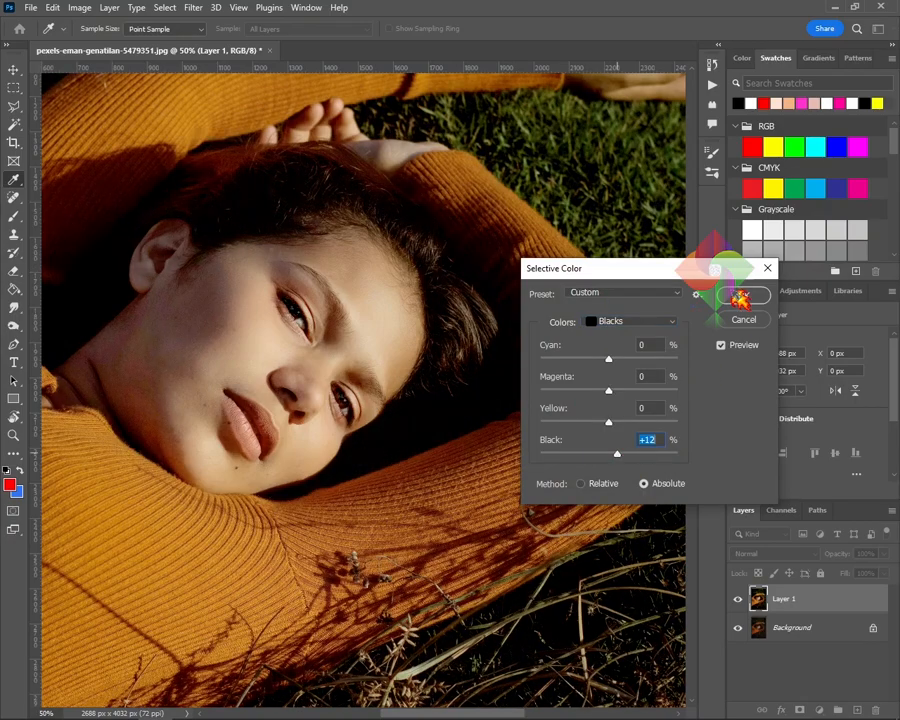
pyautogui.click(740, 296)
# Duplicate Layer 1 and invert the colours of the copy
pyautogui.press('v')
pyautogui.hotkey('ctrl', '+')
pyautogui.hotkey('ctrl', '+')
pyautogui.moveTo(207, 409); pyautogui.dragTo(450, 375)
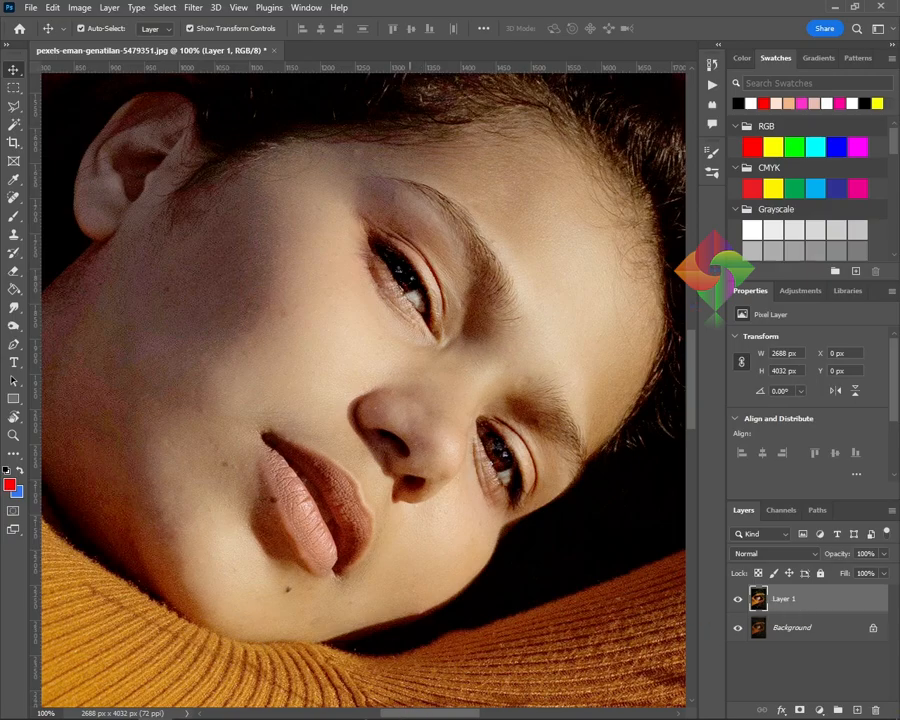
pyautogui.press('ctrl+super+o')
pyautogui.click(340, 628)
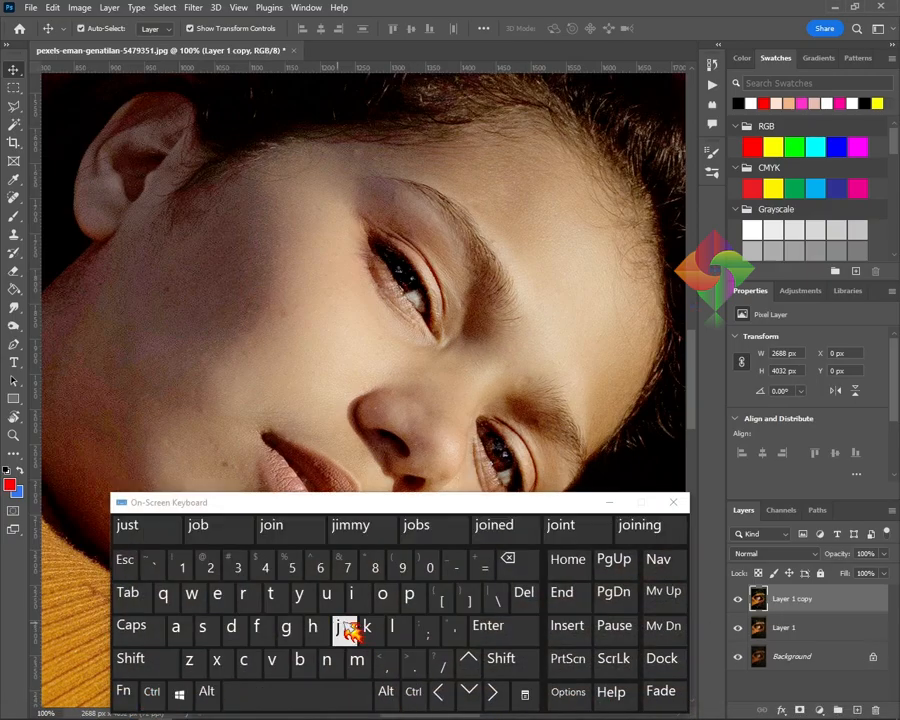
pyautogui.click(151, 692)
pyautogui.click(358, 598)
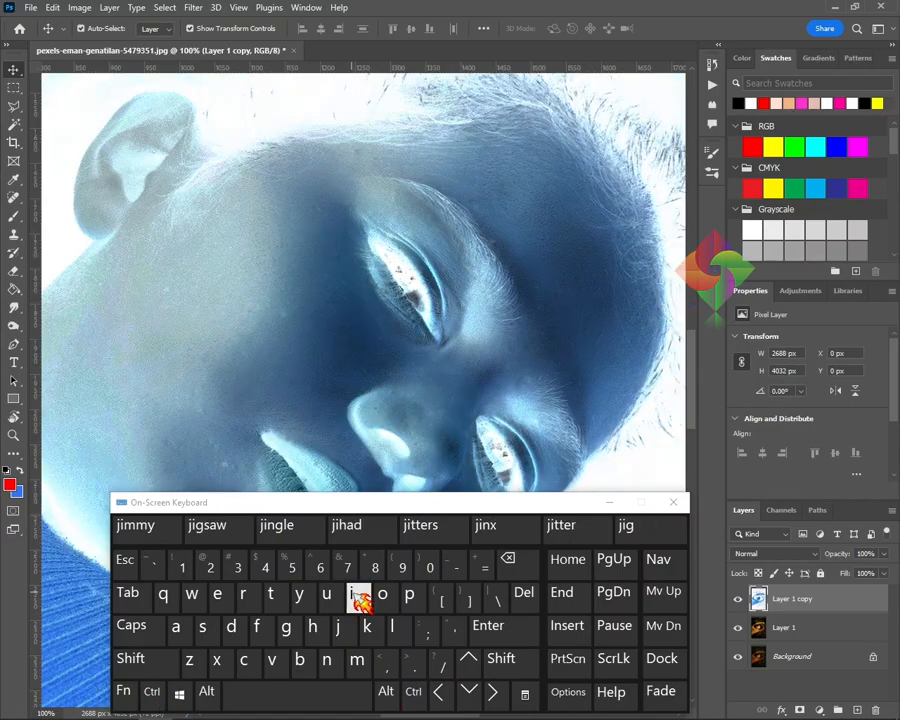
pyautogui.click(609, 502)
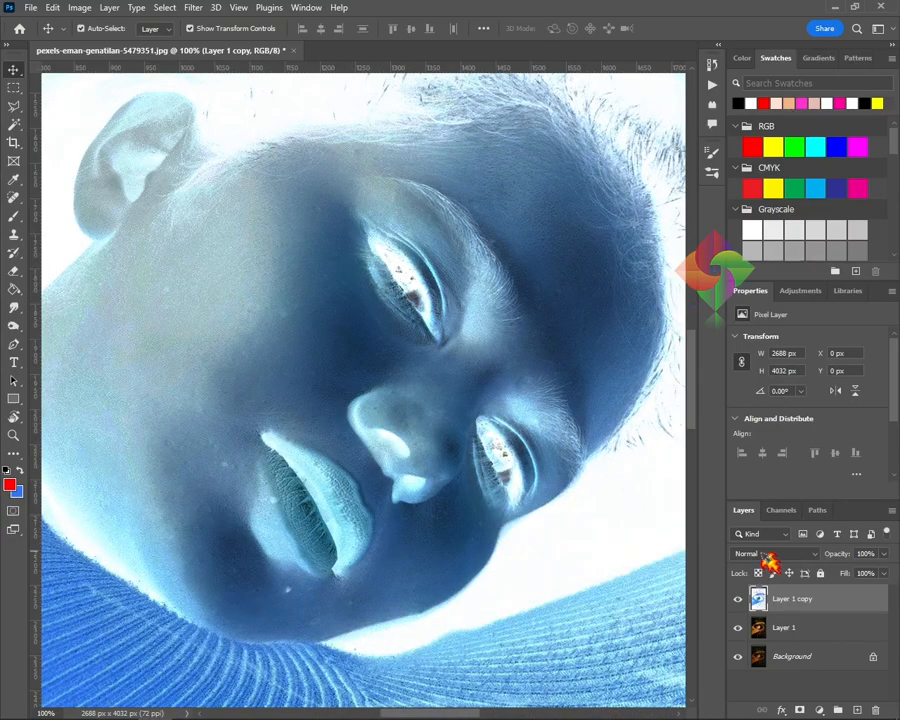
# Set the inverted copy's blend mode to Vivid Light and convert that layer to a smart object
pyautogui.click(766, 556)
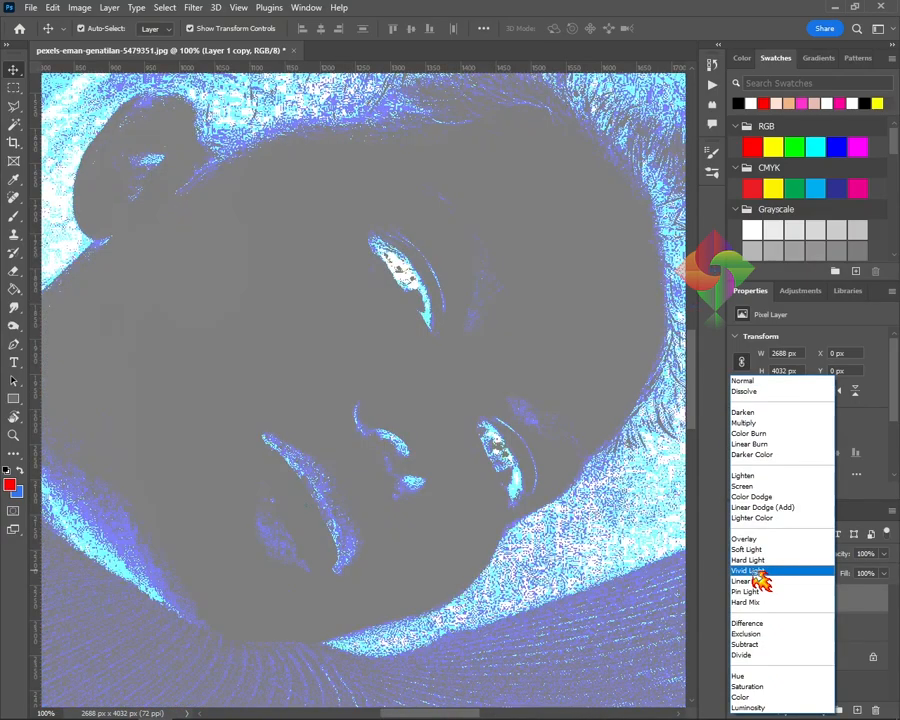
pyautogui.click(760, 571)
pyautogui.rightClick(797, 600)
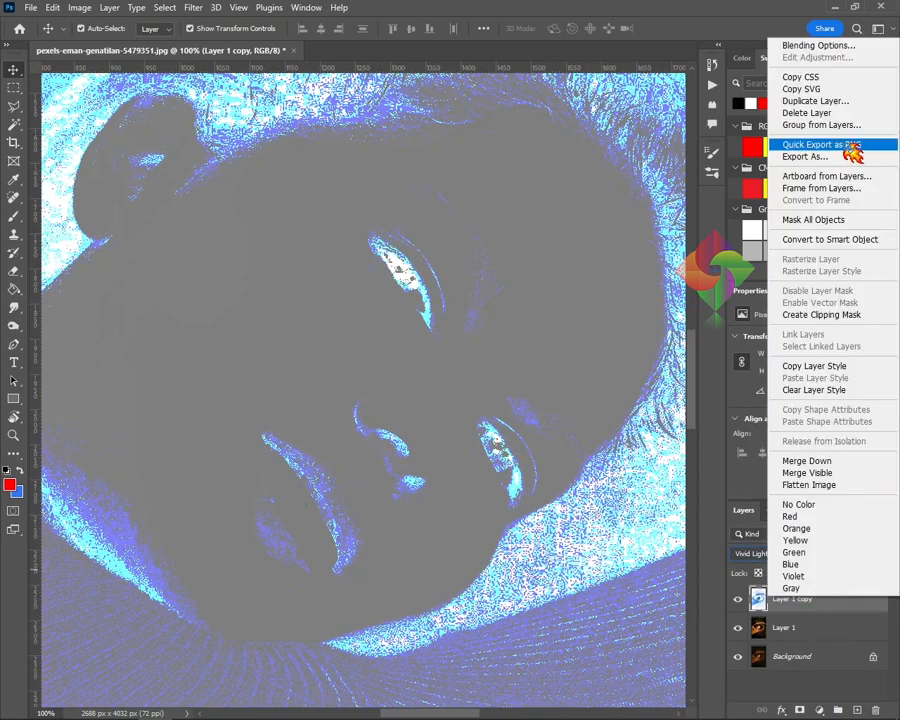
pyautogui.click(798, 178)
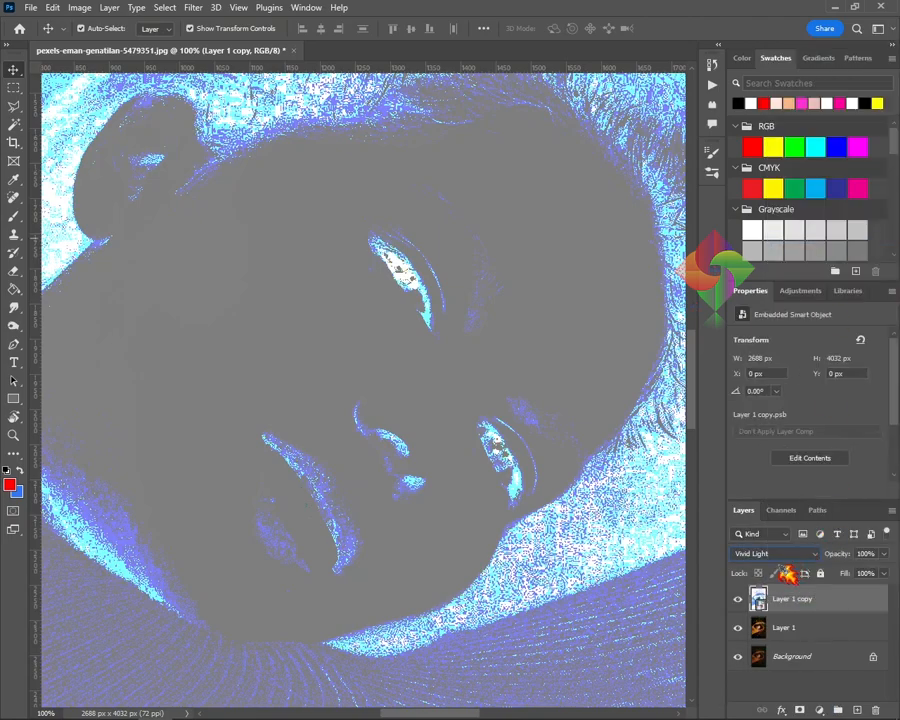
# Apply a High Pass filter with a 3.0-pixel radius to the Layer 1 copy smart object
pyautogui.click(200, 10)
pyautogui.moveTo(364, 305)
pyautogui.click(408, 321)
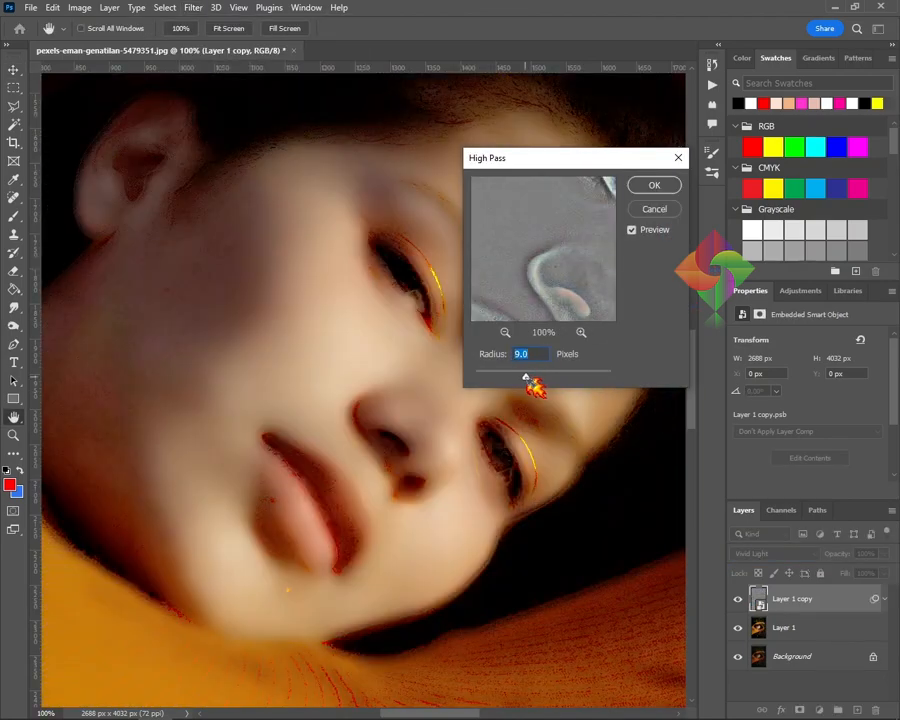
pyautogui.moveTo(524, 378); pyautogui.dragTo(512, 378)
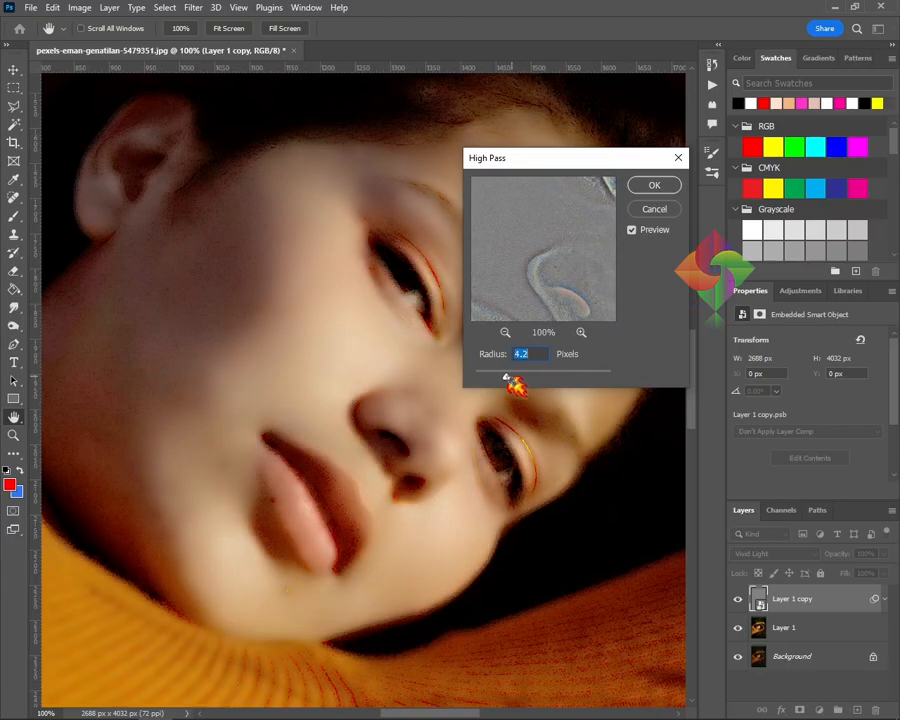
pyautogui.moveTo(502, 378); pyautogui.dragTo(493, 378)
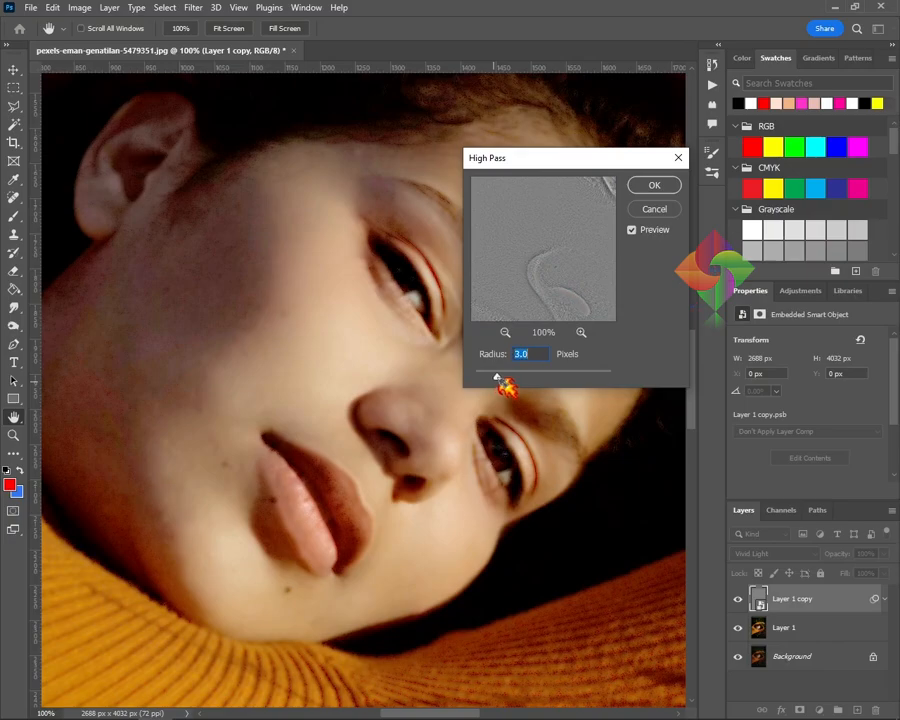
pyautogui.click(654, 187)
# Apply a Gaussian Blur with a very small radius to the Layer 1 copy smart object
pyautogui.click(198, 8)
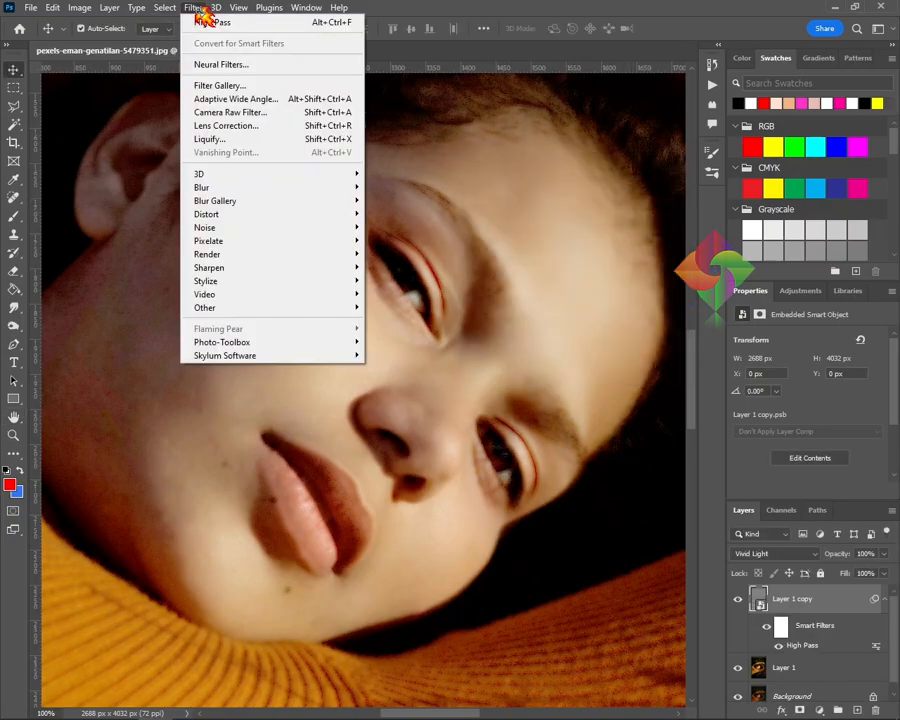
pyautogui.moveTo(244, 208)
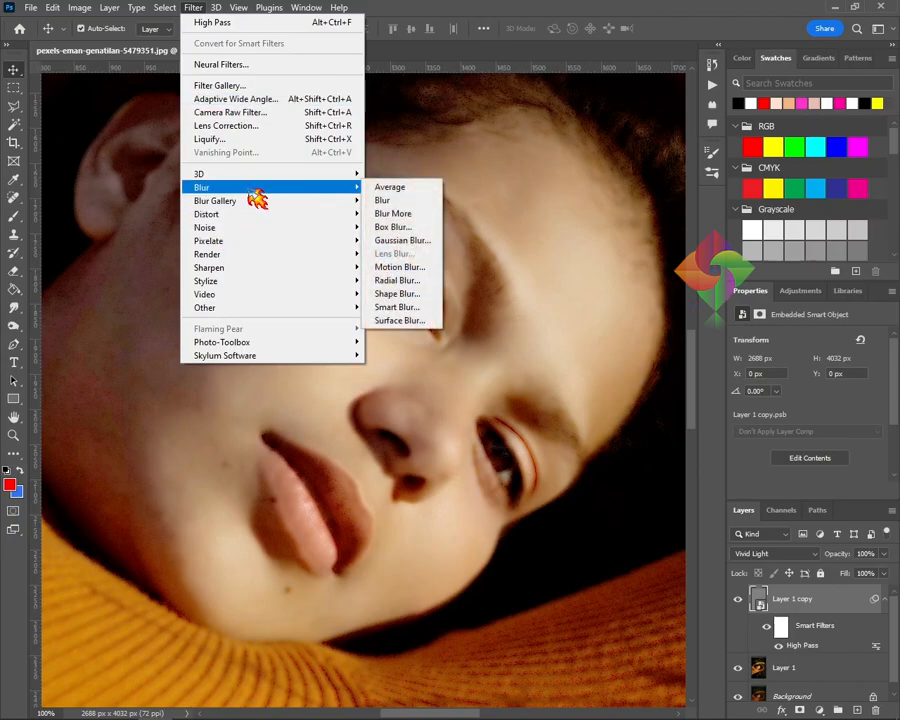
pyautogui.click(396, 240)
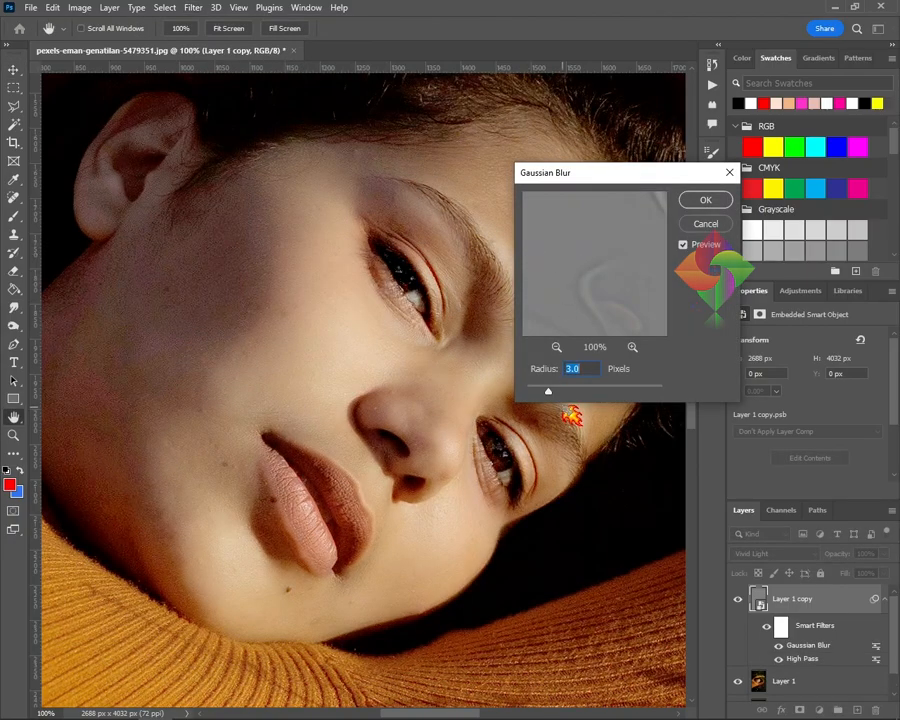
pyautogui.moveTo(548, 390)
pyautogui.mouseDown()
pyautogui.moveTo(640, 393)
pyautogui.moveTo(544, 394)
pyautogui.mouseUp()
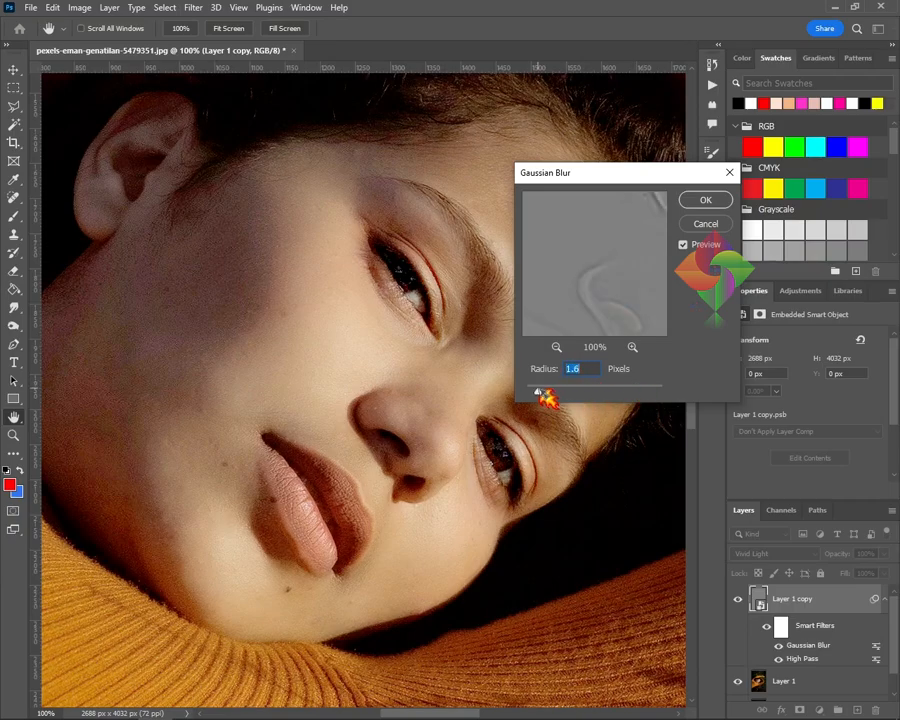
pyautogui.moveTo(534, 393); pyautogui.dragTo(528, 394)
pyautogui.press('Return')
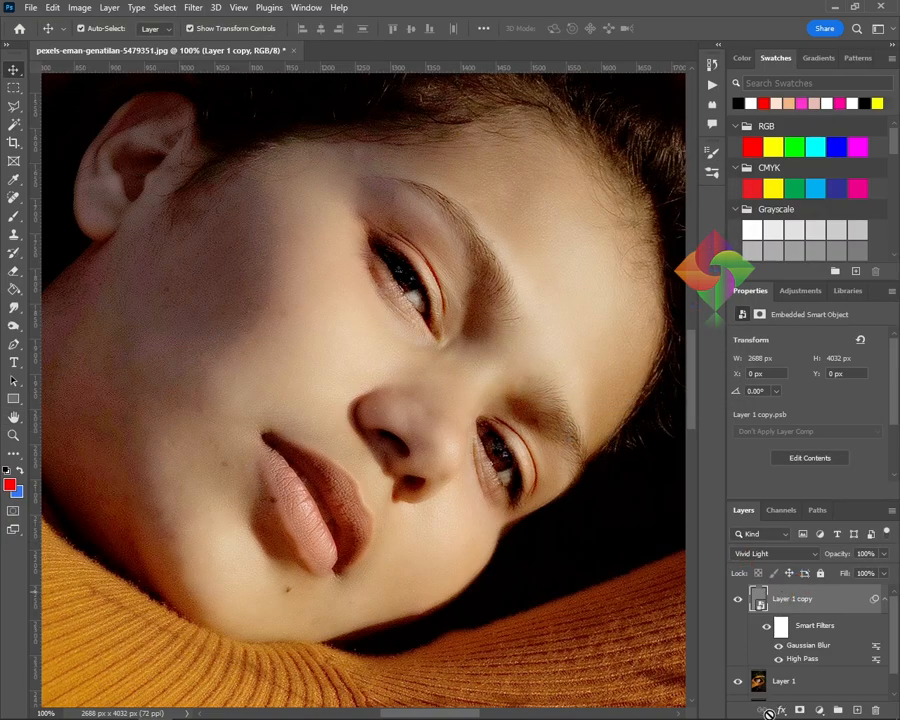
# Add a layer mask to Layer 1 copy and invert it to black, hiding the smoothing effect
pyautogui.click(800, 710)
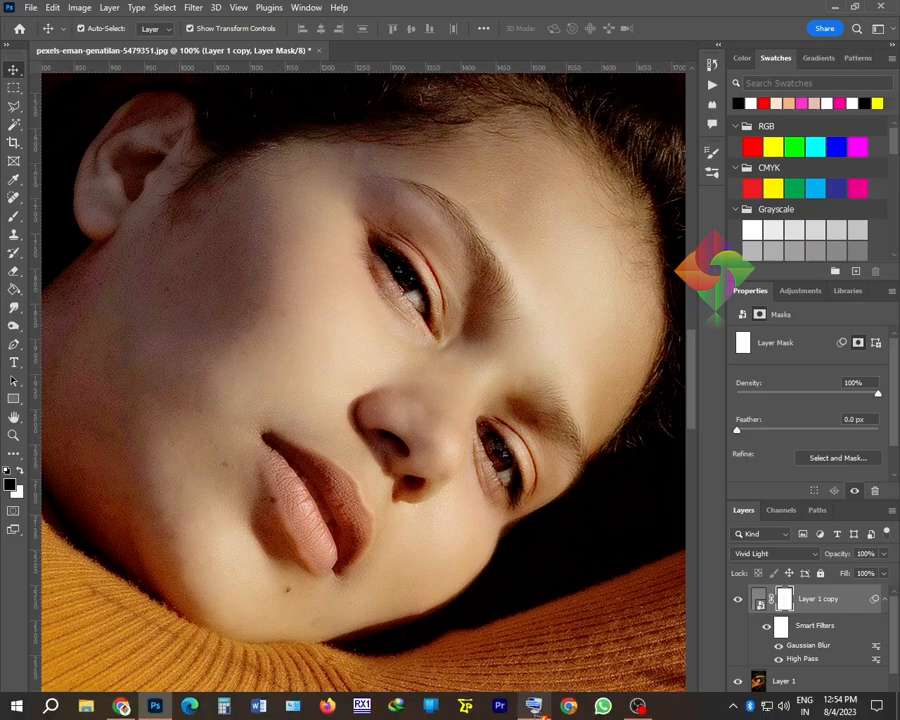
pyautogui.click(538, 705)
pyautogui.click(146, 698)
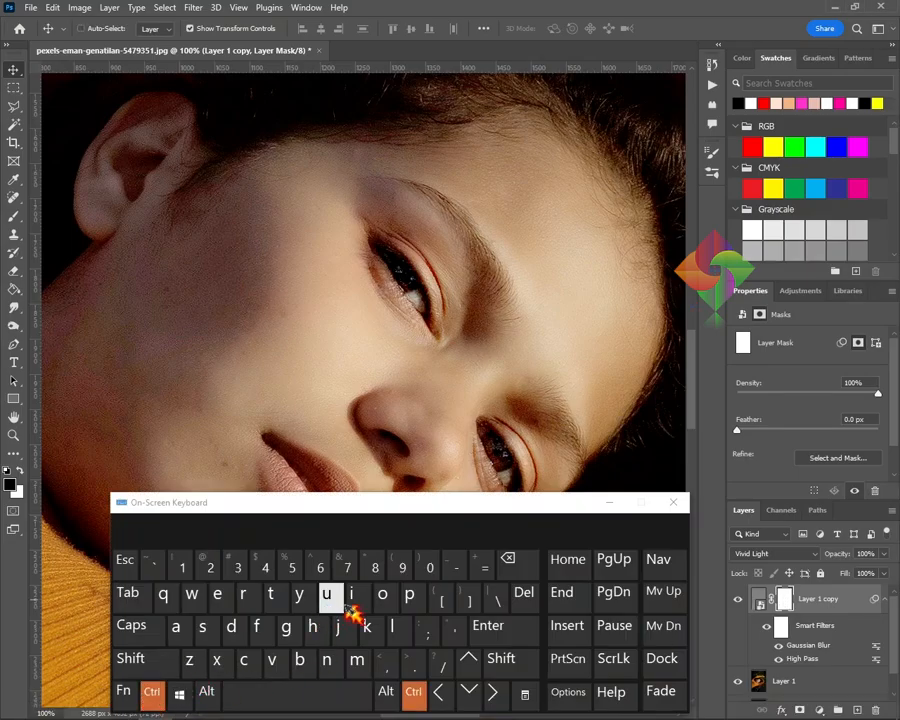
pyautogui.click(351, 593)
pyautogui.click(609, 502)
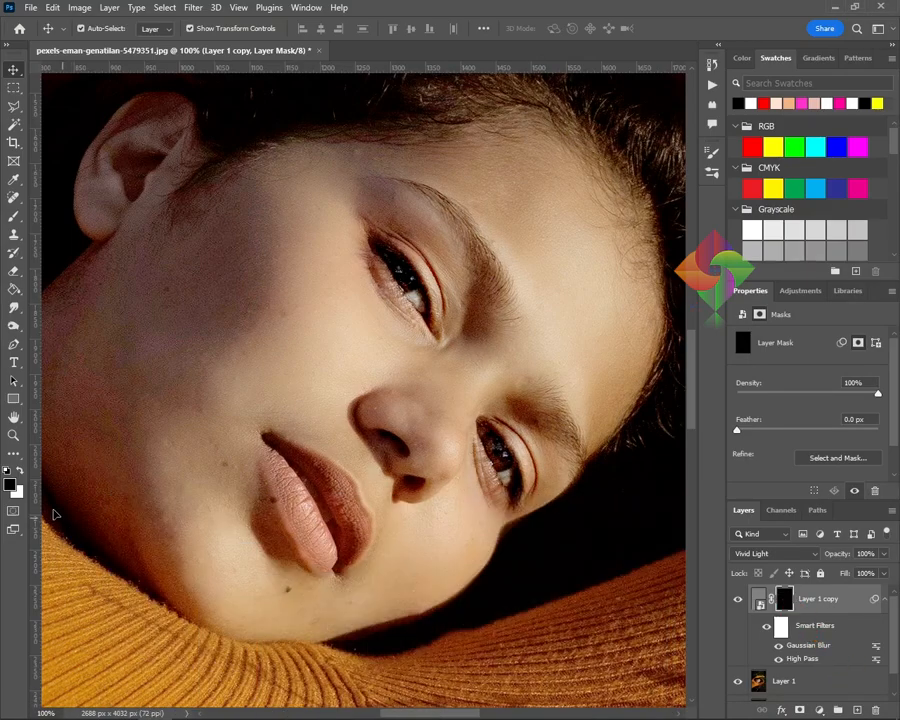
# Brush on the Layer 1 copy mask over the cheek below the eye, enlarging the soft brush from 35 to 70 px
pyautogui.click(14, 216)
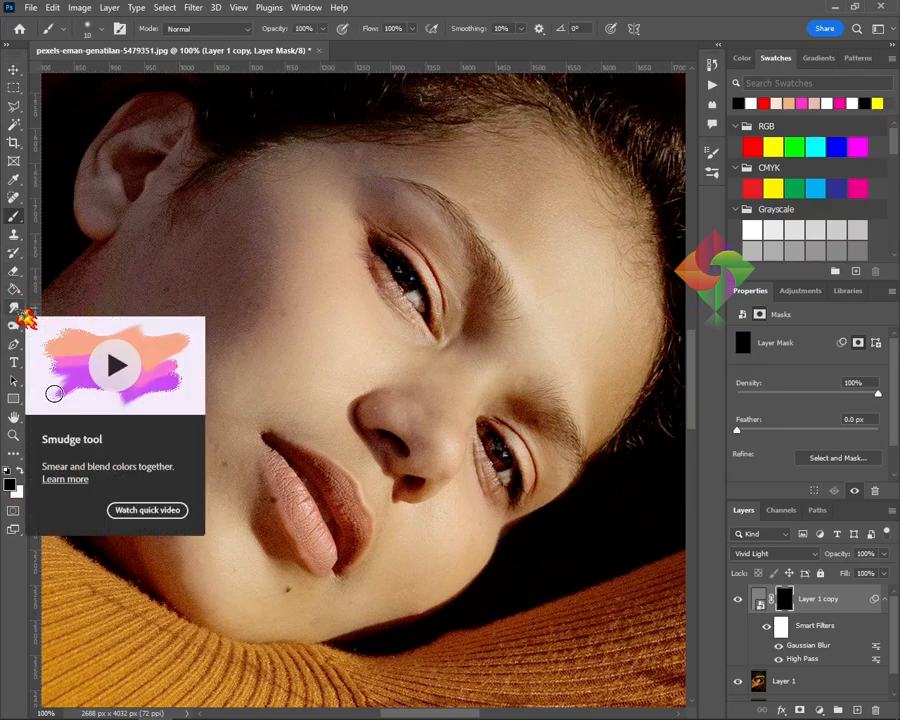
pyautogui.hotkey('ctrl', '+')
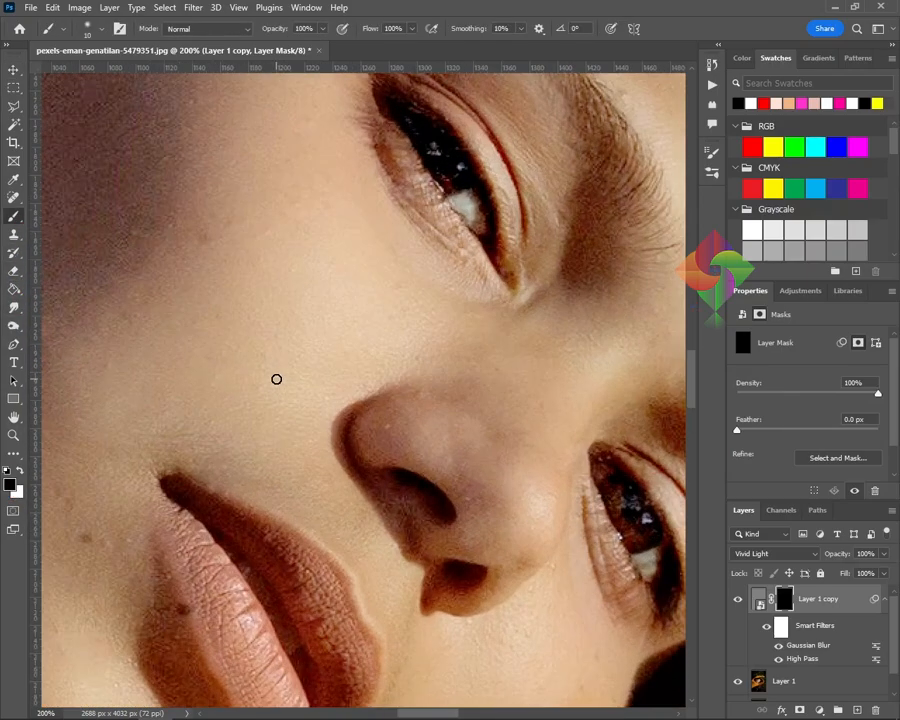
pyautogui.click(21, 470)
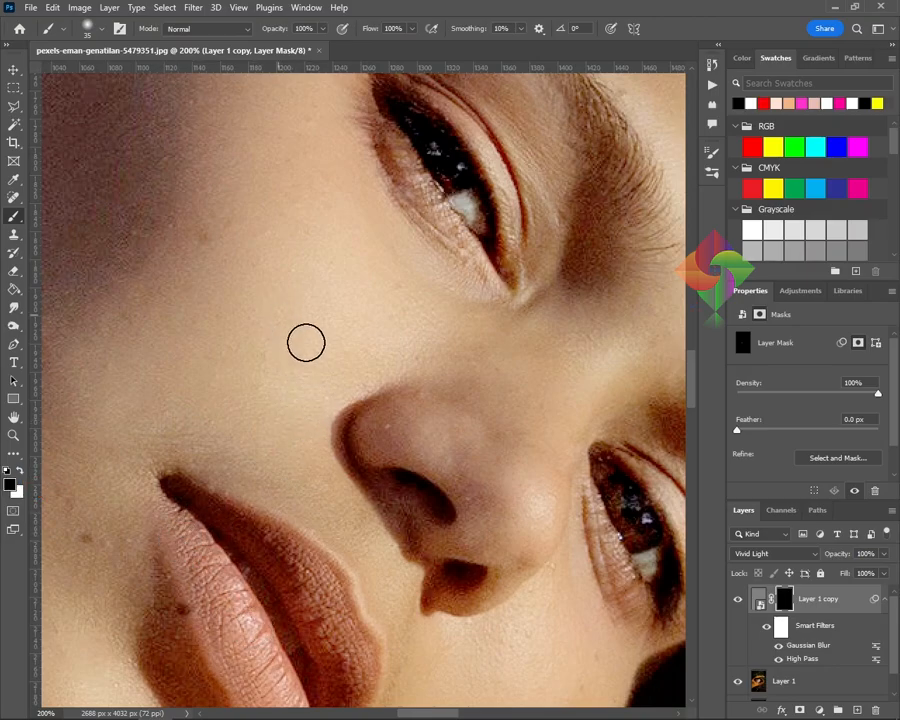
pyautogui.click(20, 470)
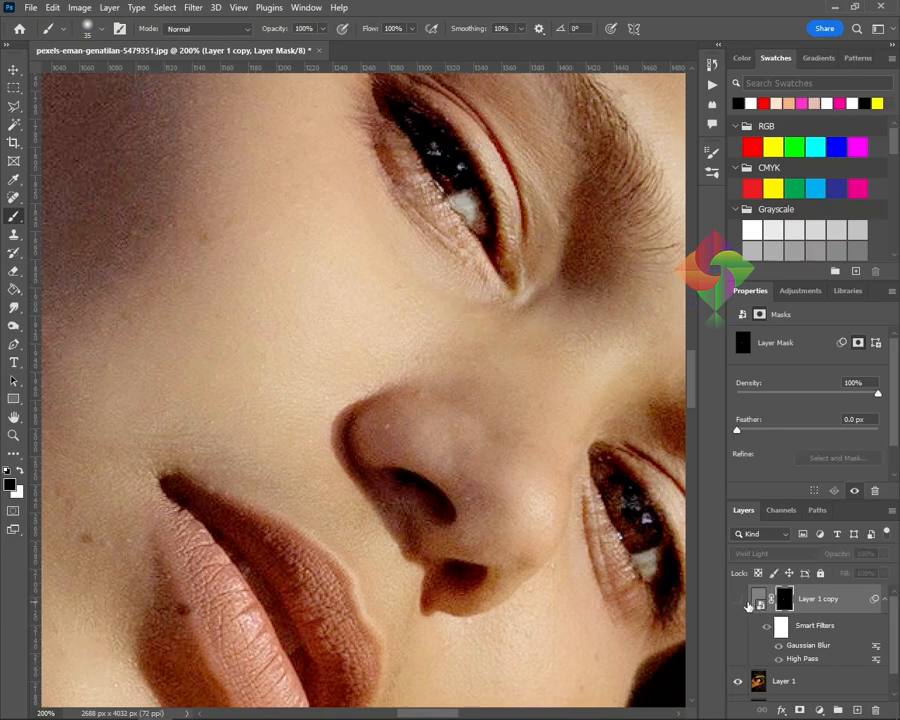
pyautogui.press(']')
pyautogui.press(']')
pyautogui.press(']')
pyautogui.press(']')
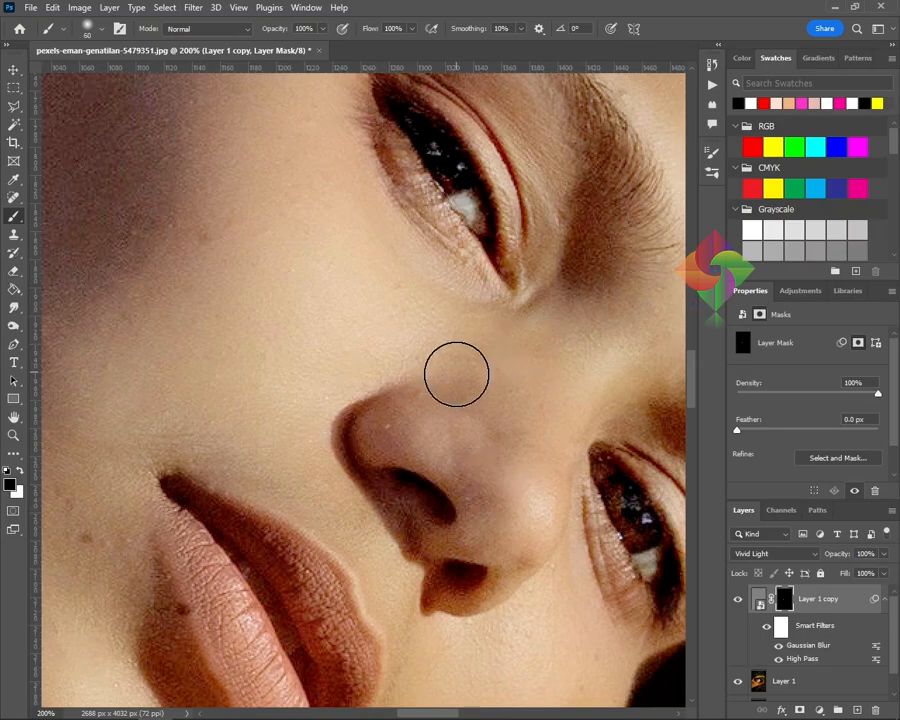
pyautogui.press(']')
pyautogui.moveTo(265, 248); pyautogui.dragTo(400, 385)
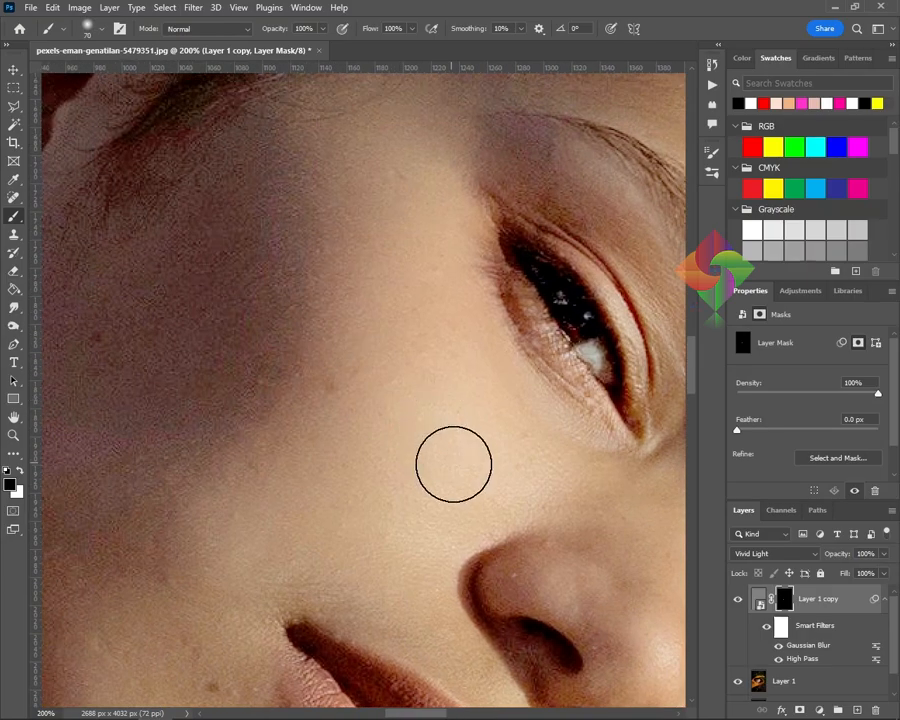
pyautogui.moveTo(367, 506); pyautogui.dragTo(318, 346)
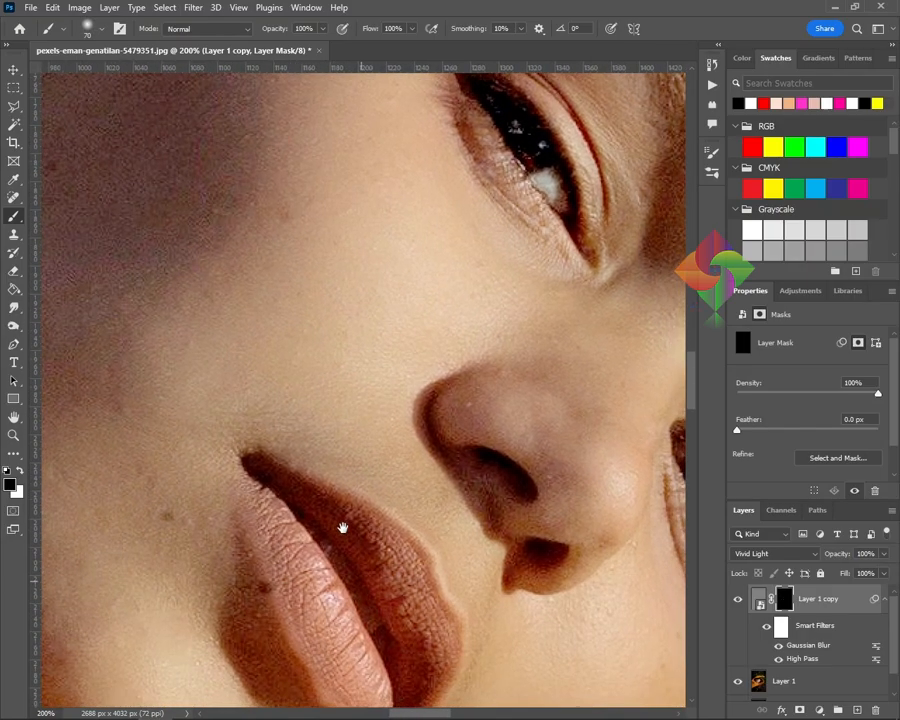
# Paint white on the mask over the skin around the mouth and chin with a 50 px soft brush
pyautogui.scroll(-6, 350, 600)
pyautogui.press('[')
pyautogui.press('[')
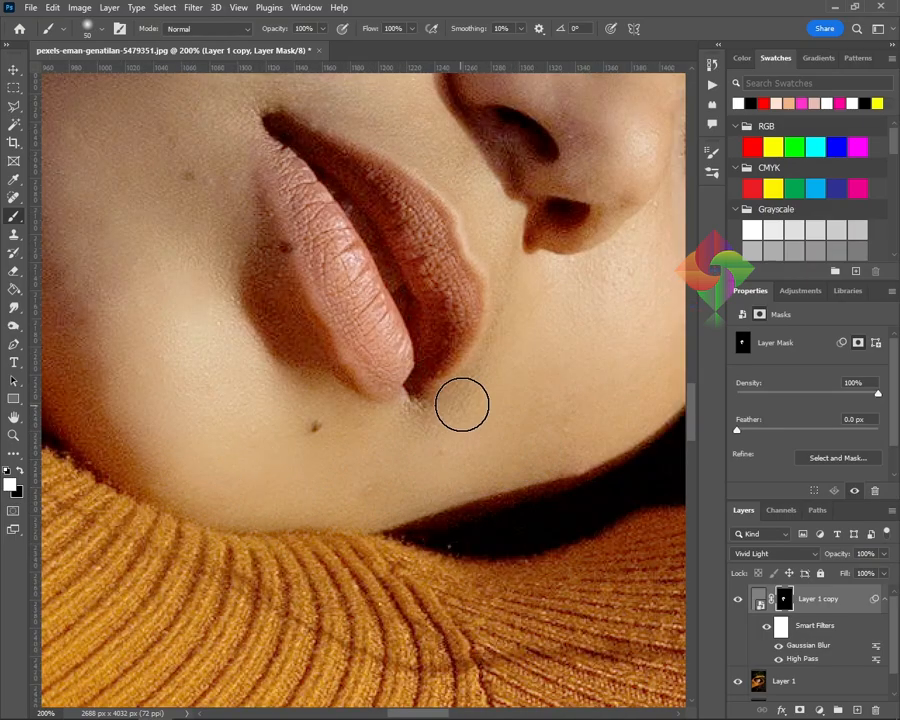
pyautogui.moveTo(458, 404); pyautogui.dragTo(416, 464)
# Reveal smoothing on the skin between the lips and nose, painting the mask with white at brush sizes of 35 and 45 px
pyautogui.press('[')
pyautogui.press('[')
pyautogui.press('[')
pyautogui.press('[')
pyautogui.press('[')
pyautogui.press(']')
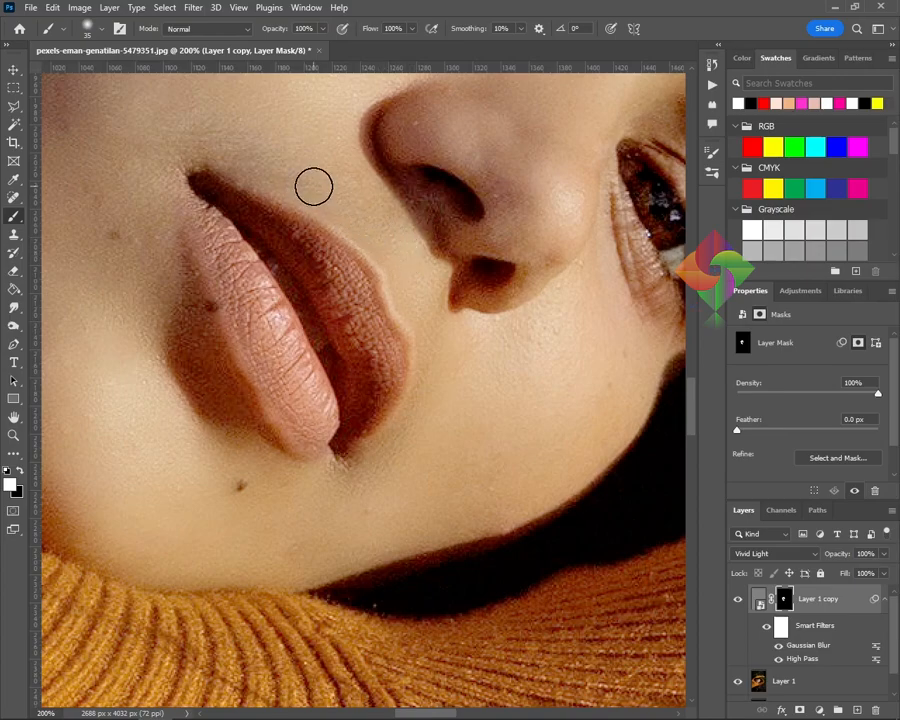
pyautogui.scroll(1, 470, 258)
pyautogui.press(']')
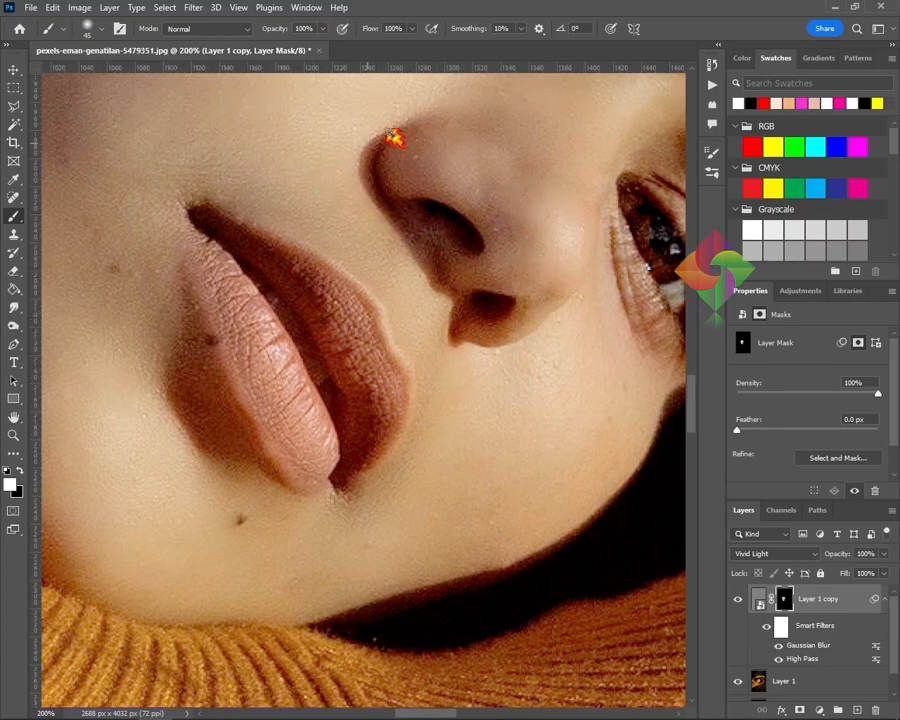
# Paint white on the Layer 1 copy mask over the cheek and jaw beside the nose, enlarging the soft brush from 25 to 50 px
pyautogui.hscroll(3, 307, 305)
pyautogui.press('[')
pyautogui.press('[')
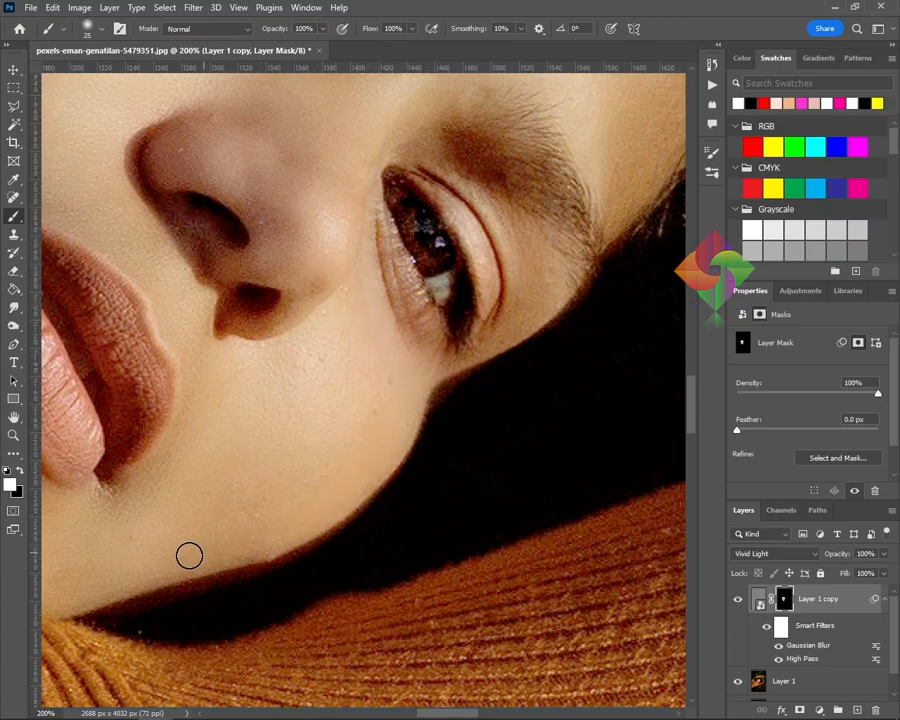
pyautogui.press(']')
pyautogui.press(']')
pyautogui.press(']')
pyautogui.press(']')
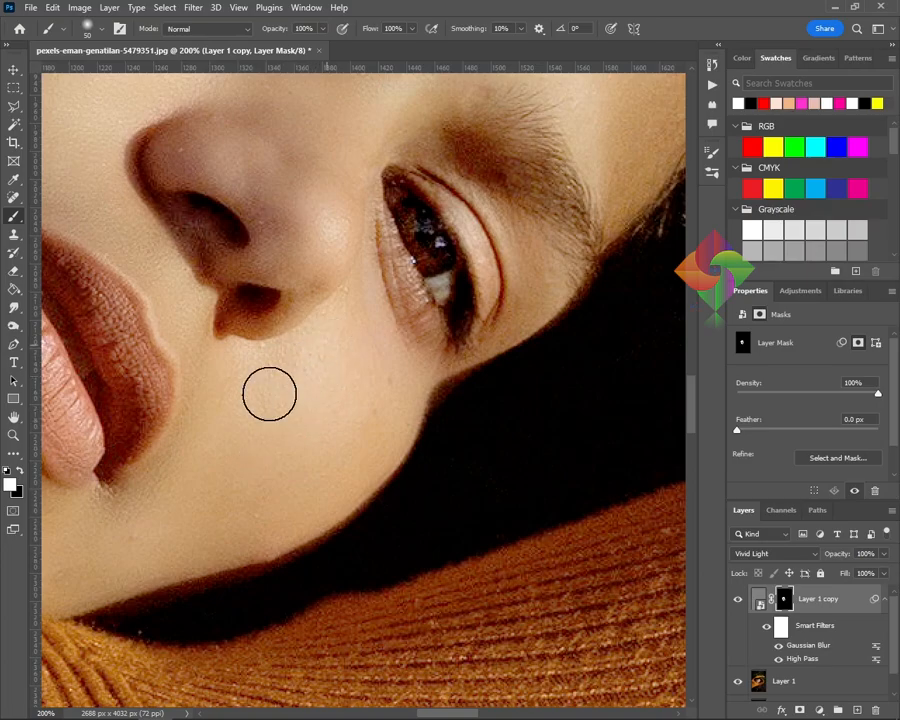
# Reveal smoothing on the upper eyelid and the skin between the eye and eyebrow, painting the mask at brush sizes of 25 and 35 px
pyautogui.press('[')
pyautogui.press('[')
pyautogui.press('[')
pyautogui.press('[')
pyautogui.moveTo(436, 171)
pyautogui.mouseDown()
pyautogui.moveTo(475, 204)
pyautogui.moveTo(507, 283)
pyautogui.moveTo(506, 315)
pyautogui.mouseUp()
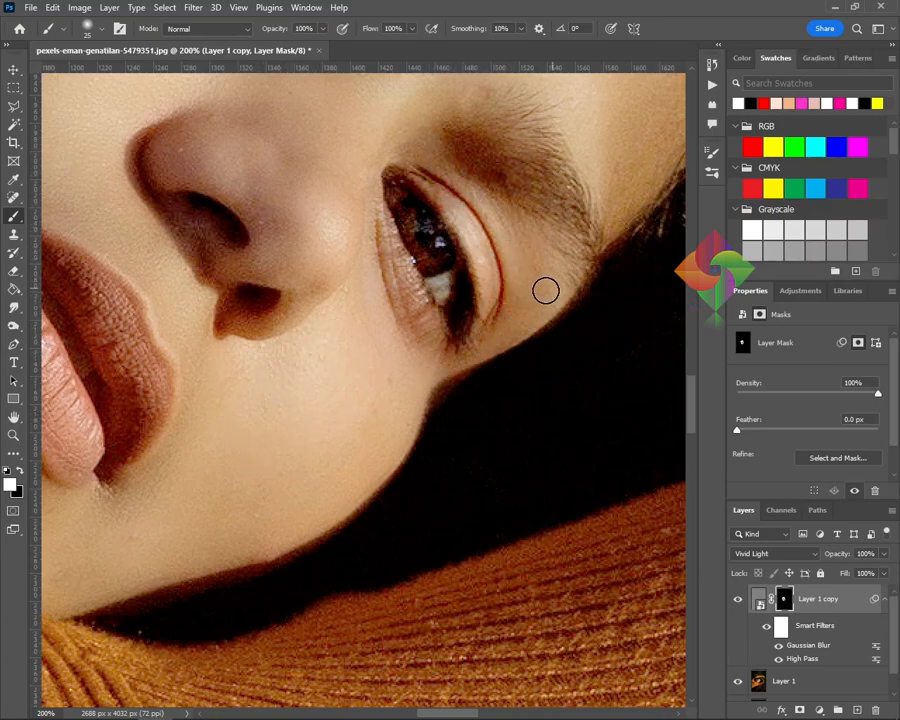
pyautogui.press(']')
pyautogui.moveTo(550, 226); pyautogui.dragTo(466, 302)
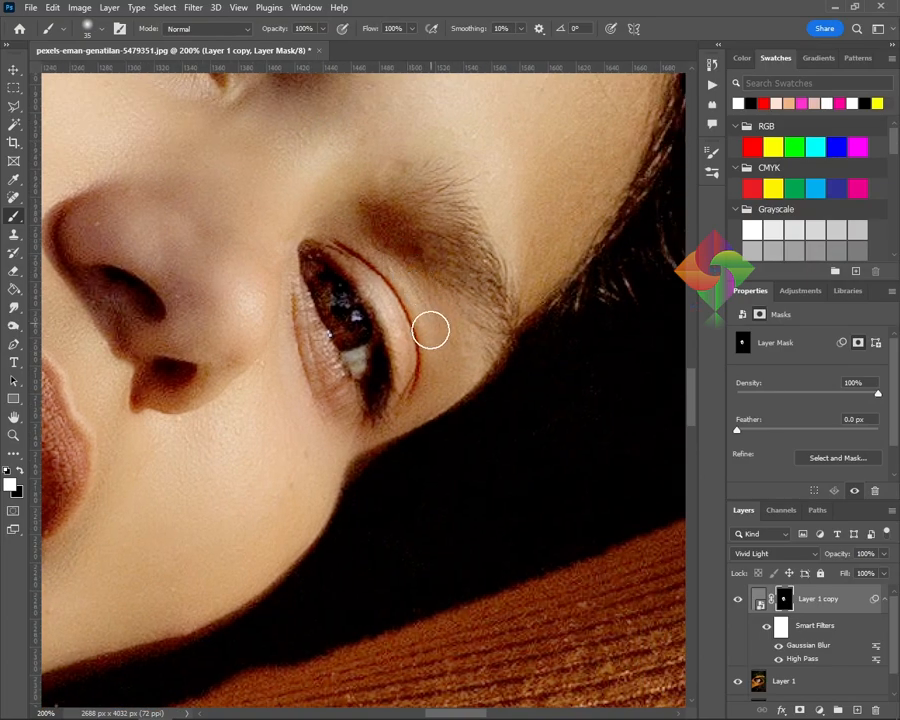
pyautogui.moveTo(515, 226); pyautogui.dragTo(465, 305)
# Paint the mask white over the skin between the eyebrows and across the forehead, enlarging the soft brush to 70 px
pyautogui.press(']')
pyautogui.press(']')
pyautogui.scroll(1, 310, 250)
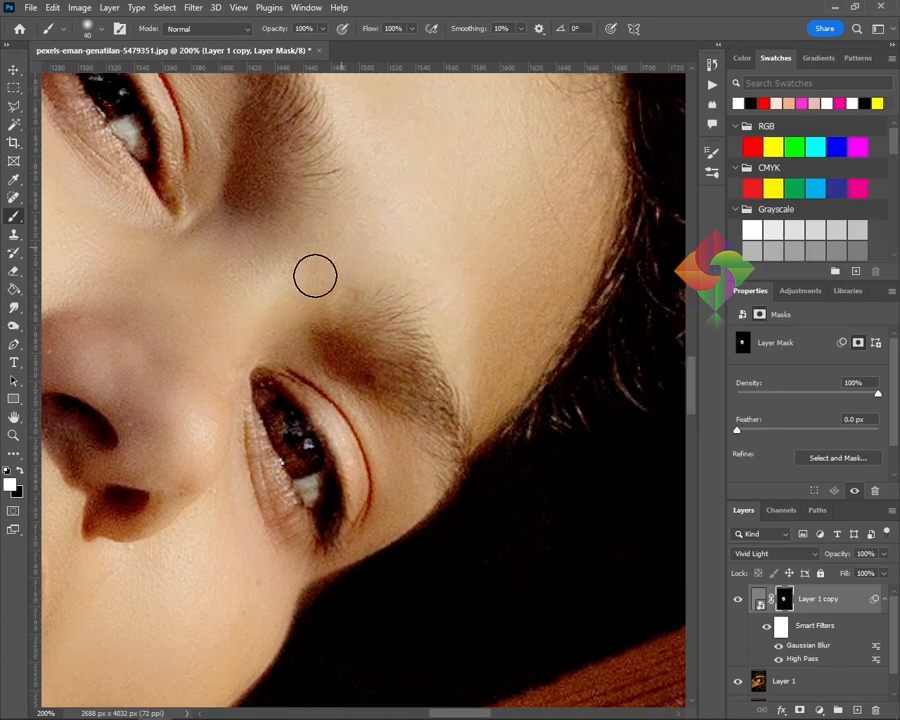
pyautogui.scroll(4, 498, 380)
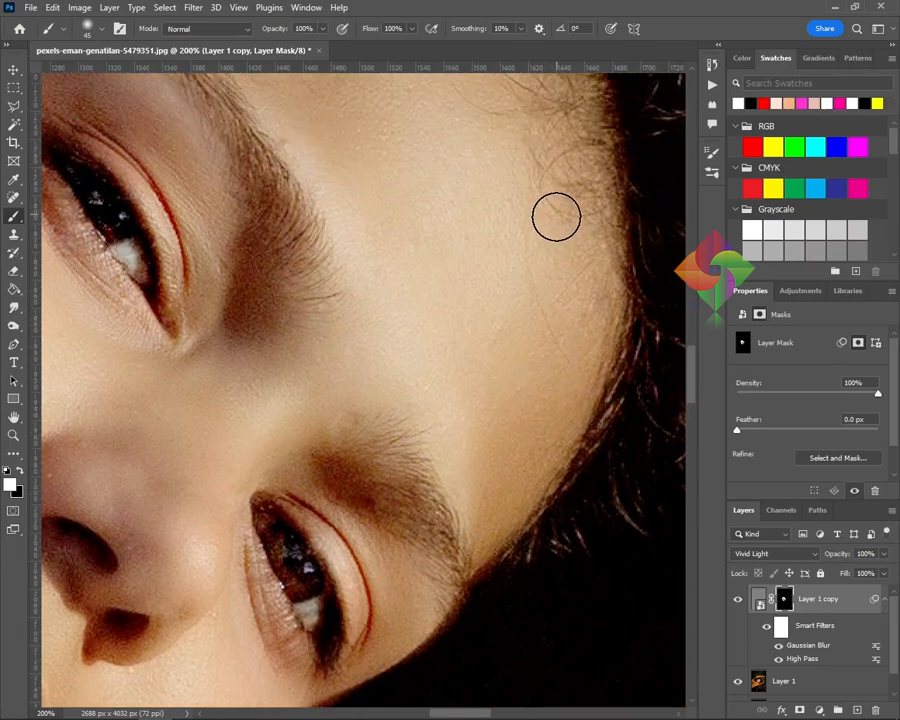
pyautogui.press(']')
pyautogui.press(']')
pyautogui.press(']')
pyautogui.moveTo(533, 307); pyautogui.dragTo(542, 420)
pyautogui.moveTo(506, 371); pyautogui.dragTo(564, 463)
pyautogui.hotkey('ctrl', '-')
pyautogui.hotkey('ctrl', '-')
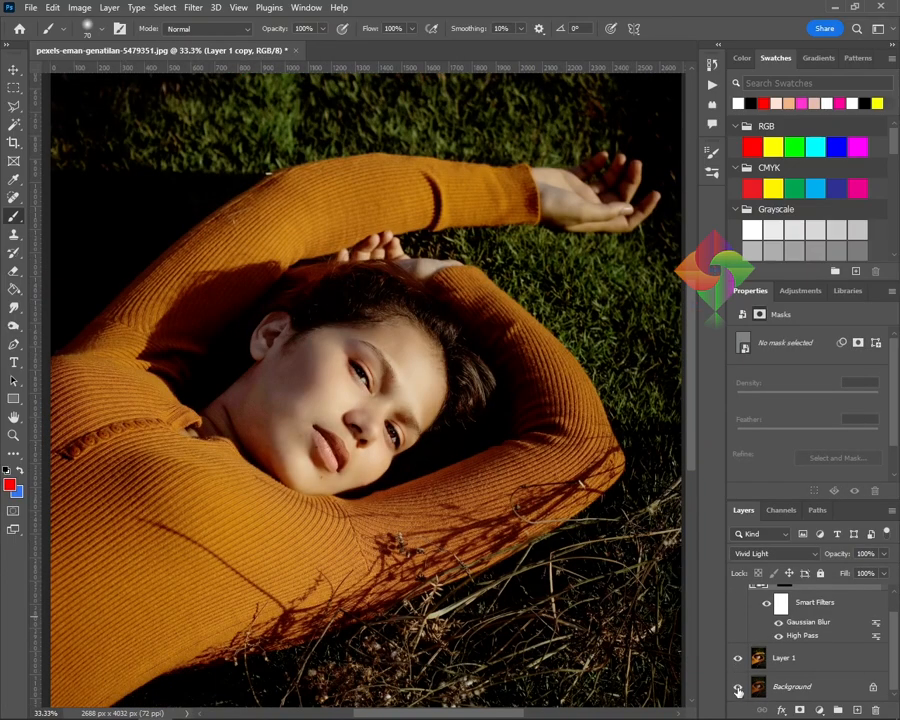
# Compare the retouched image with the original by isolating the Background layer and restoring the other layers
pyautogui.keyDown('alt'); pyautogui.click(738, 690); pyautogui.keyUp('alt')
pyautogui.keyDown('alt'); pyautogui.click(738, 690); pyautogui.keyUp('alt')
pyautogui.keyDown('alt'); pyautogui.click(738, 690); pyautogui.keyUp('alt')
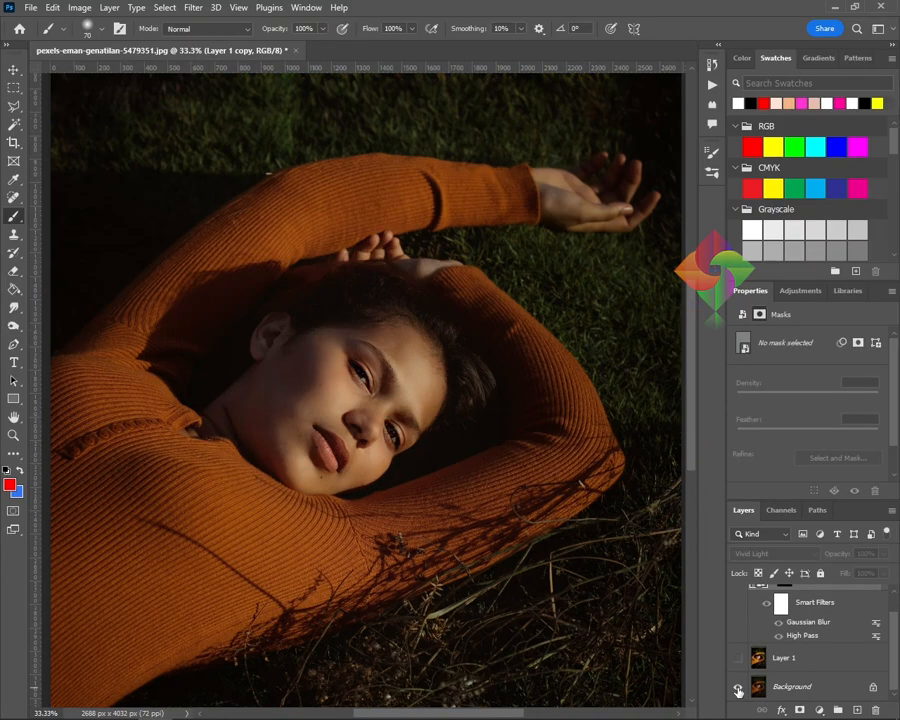
pyautogui.keyDown('alt'); pyautogui.click(738, 690); pyautogui.keyUp('alt')
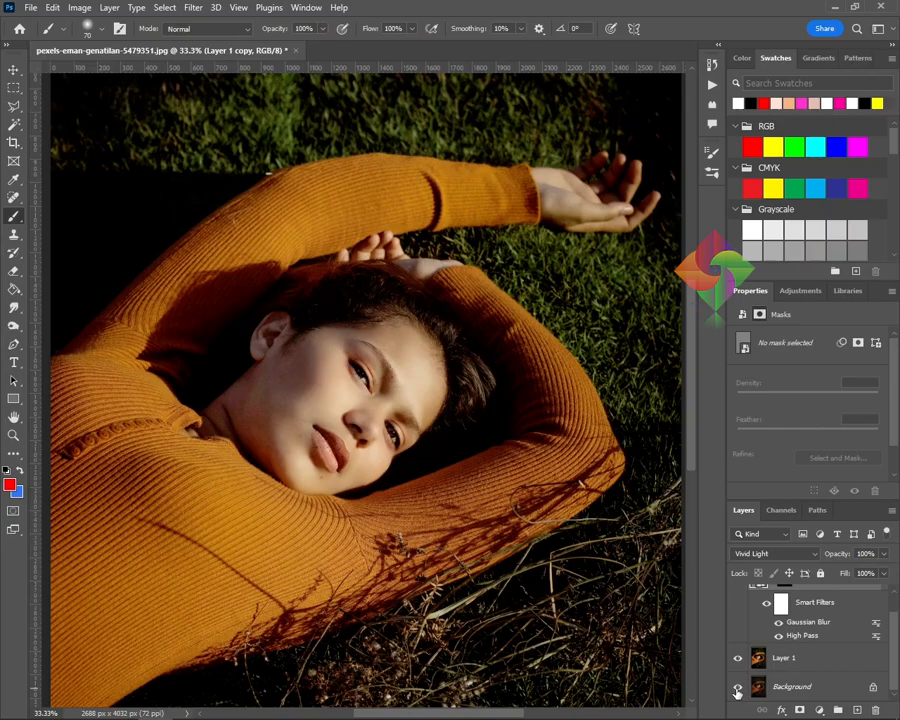
# Duplicate Layer 1 and set the duplicate's blend mode to Multiply
pyautogui.click(811, 665)
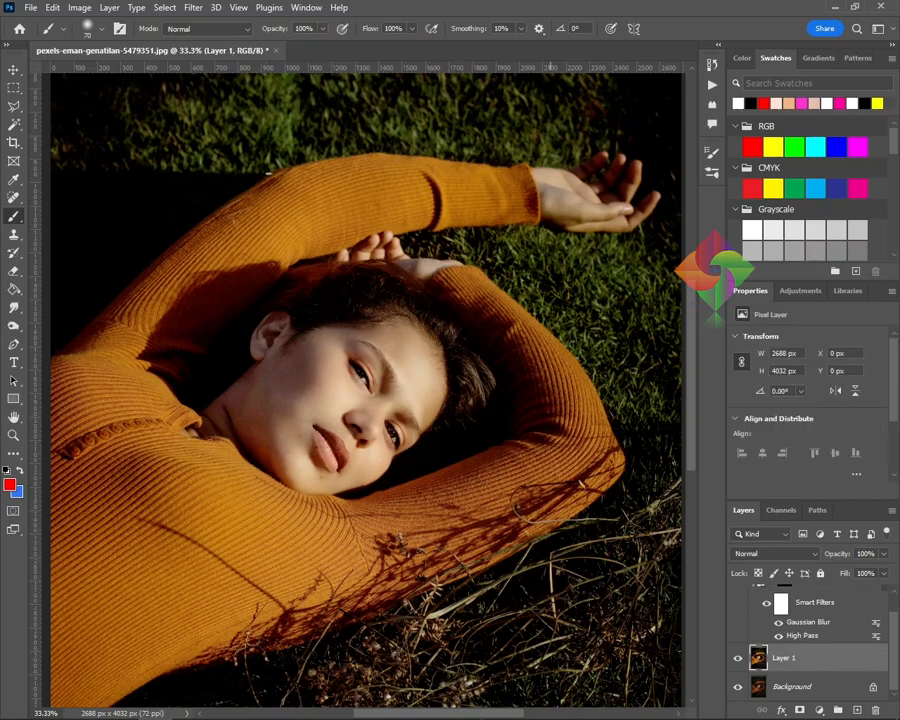
pyautogui.click(534, 705)
pyautogui.click(152, 692)
pyautogui.click(343, 630)
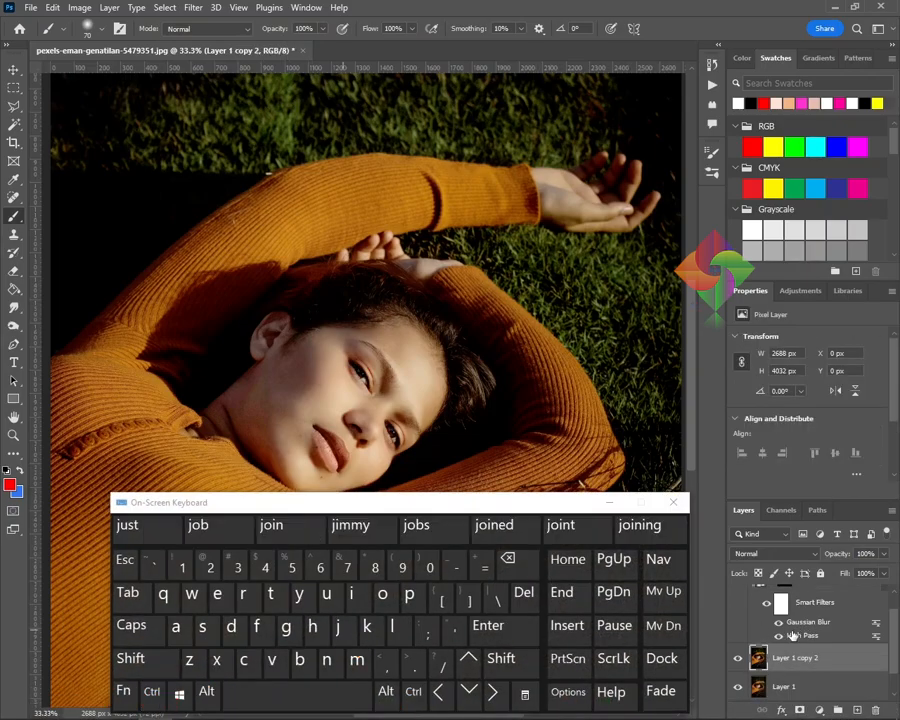
pyautogui.click(775, 553)
pyautogui.click(770, 418)
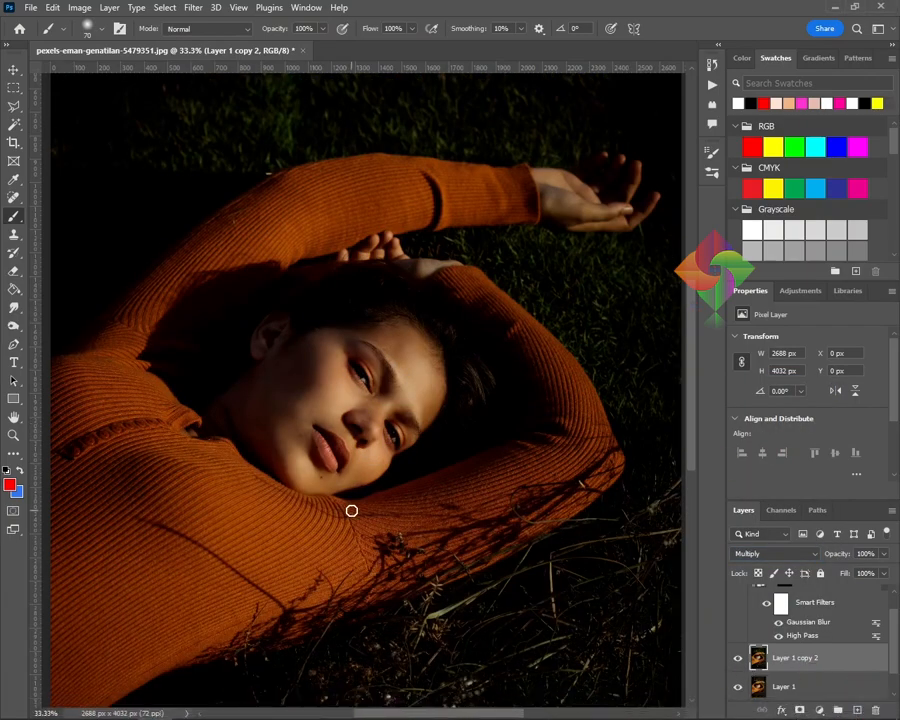
# Erase the Multiply layer over the cheeks and centre of the face with an enlarged soft eraser to brighten the skin
pyautogui.press('e')
pyautogui.press(']')
pyautogui.press(']')
pyautogui.press(']')
pyautogui.press(']')
pyautogui.press(']')
pyautogui.press(']')
pyautogui.moveTo(278, 350)
pyautogui.mouseDown()
pyautogui.moveTo(276, 383)
pyautogui.moveTo(296, 428)
pyautogui.moveTo(272, 412)
pyautogui.moveTo(310, 467)
pyautogui.moveTo(380, 447)
pyautogui.moveTo(321, 463)
pyautogui.moveTo(341, 462)
pyautogui.moveTo(332, 467)
pyautogui.moveTo(390, 418)
pyautogui.mouseUp()
pyautogui.press('[')
pyautogui.press(']')
pyautogui.moveTo(360, 380)
pyautogui.mouseDown()
pyautogui.moveTo(362, 364)
pyautogui.moveTo(325, 368)
pyautogui.moveTo(352, 412)
pyautogui.moveTo(349, 438)
pyautogui.mouseUp()
# Erase the Multiply layer along the forehead and around the eye near the face's edge with a 175 px soft eraser
pyautogui.hotkey('ctrl', '+')
pyautogui.press('[')
pyautogui.press('[')
pyautogui.press('[')
pyautogui.moveTo(392, 358)
pyautogui.mouseDown()
pyautogui.moveTo(414, 369)
pyautogui.moveTo(446, 460)
pyautogui.mouseUp()
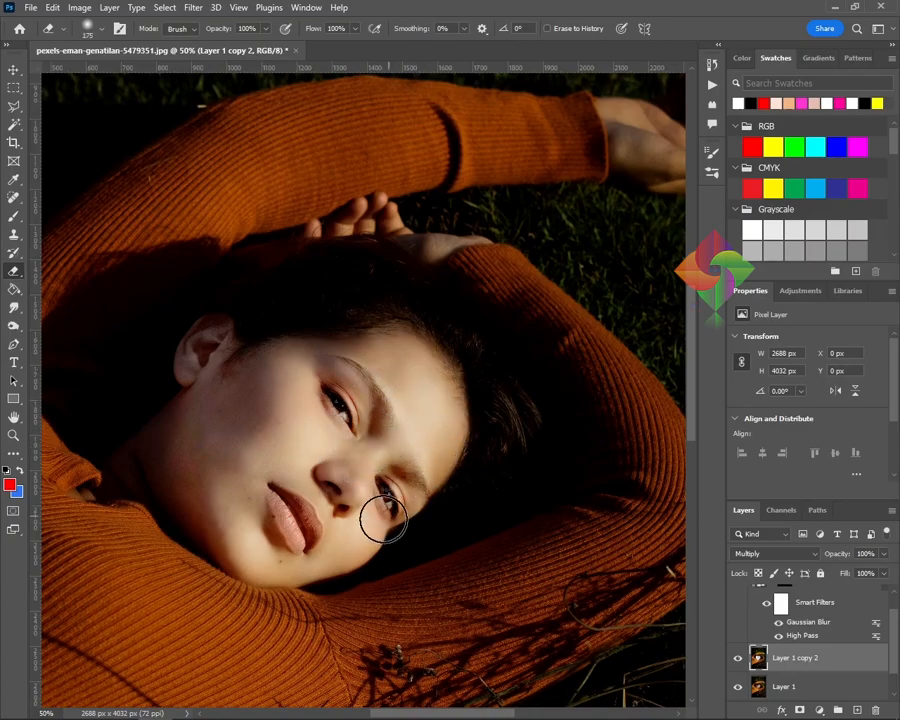
# Erase the Multiply layer over the neck at 175 px and over the hair around the forehead with a 300 px eraser
pyautogui.moveTo(192, 463); pyautogui.dragTo(157, 463)
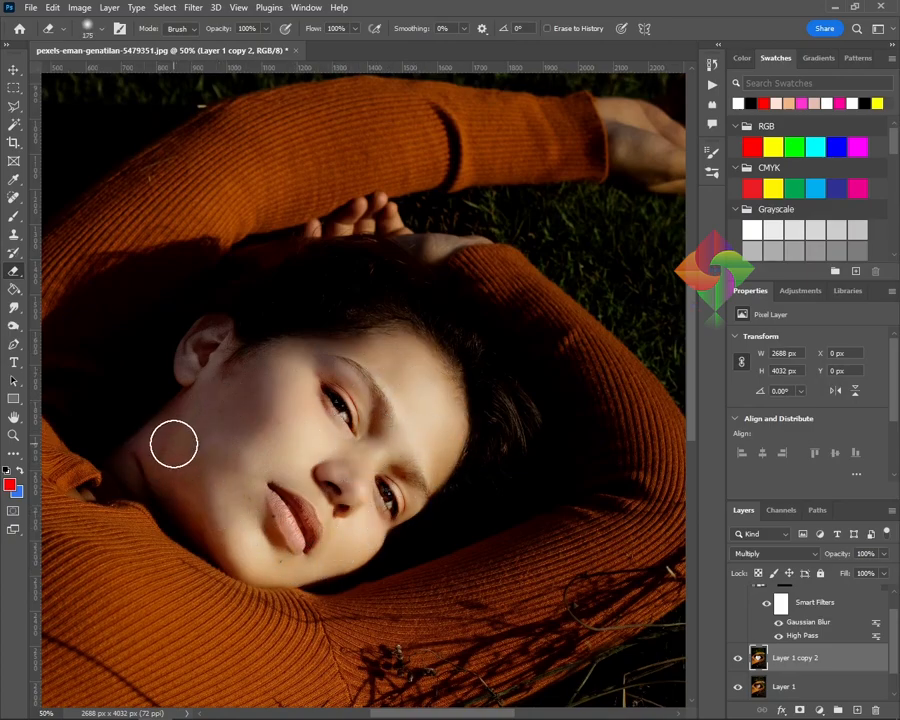
pyautogui.press(']')
pyautogui.press(']')
pyautogui.press(']')
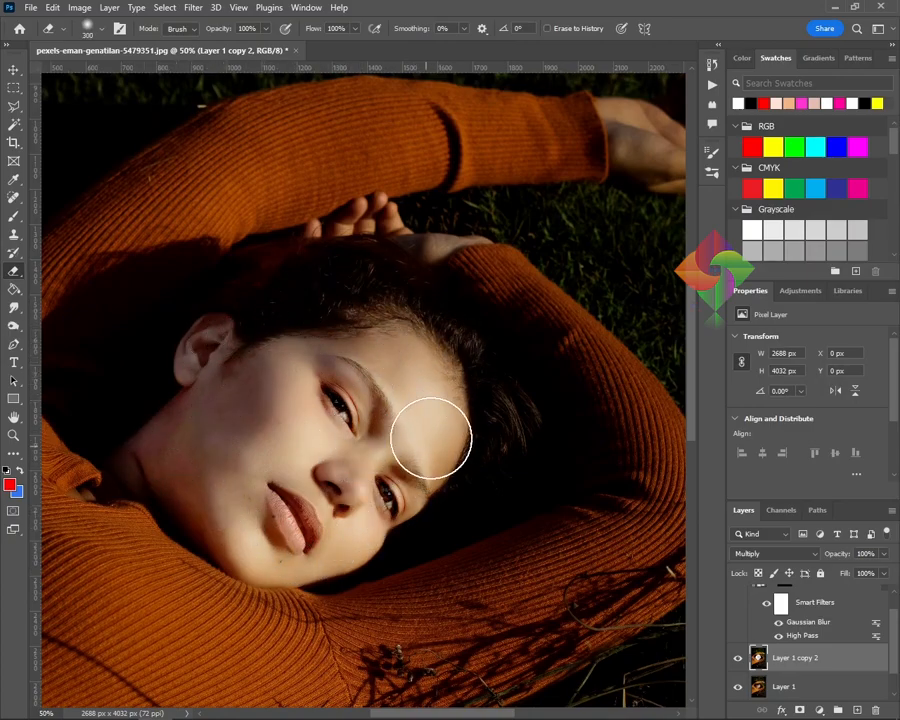
pyautogui.moveTo(374, 491); pyautogui.dragTo(309, 391)
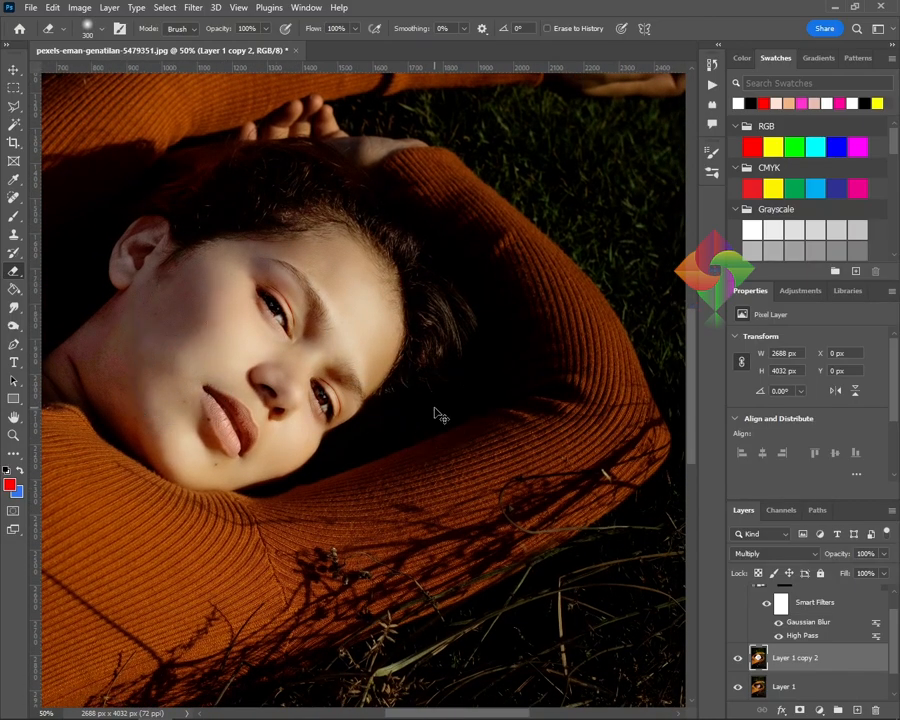
# Examine the face up close with Layer 1 copy 2 hidden and shown
pyautogui.hotkey('ctrl', '+')
pyautogui.moveTo(468, 452); pyautogui.dragTo(572, 415)
pyautogui.click(738, 657)
pyautogui.click(738, 657)
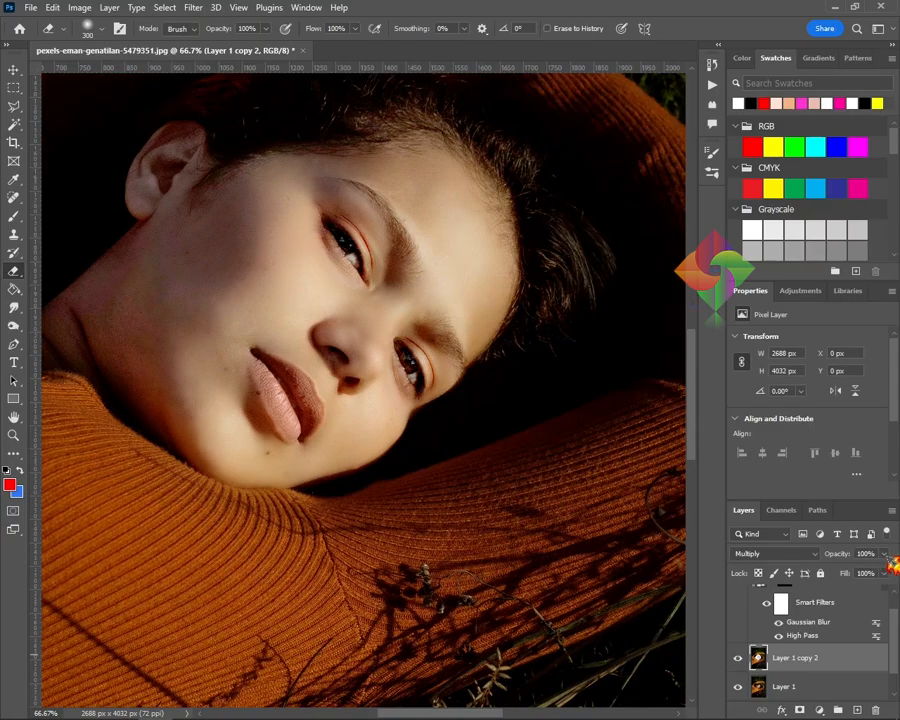
# Lower the opacity of Layer 1 copy 2 to 80% and compare the image with the layer hidden and shown
pyautogui.click(884, 553)
pyautogui.moveTo(887, 571); pyautogui.dragTo(870, 572)
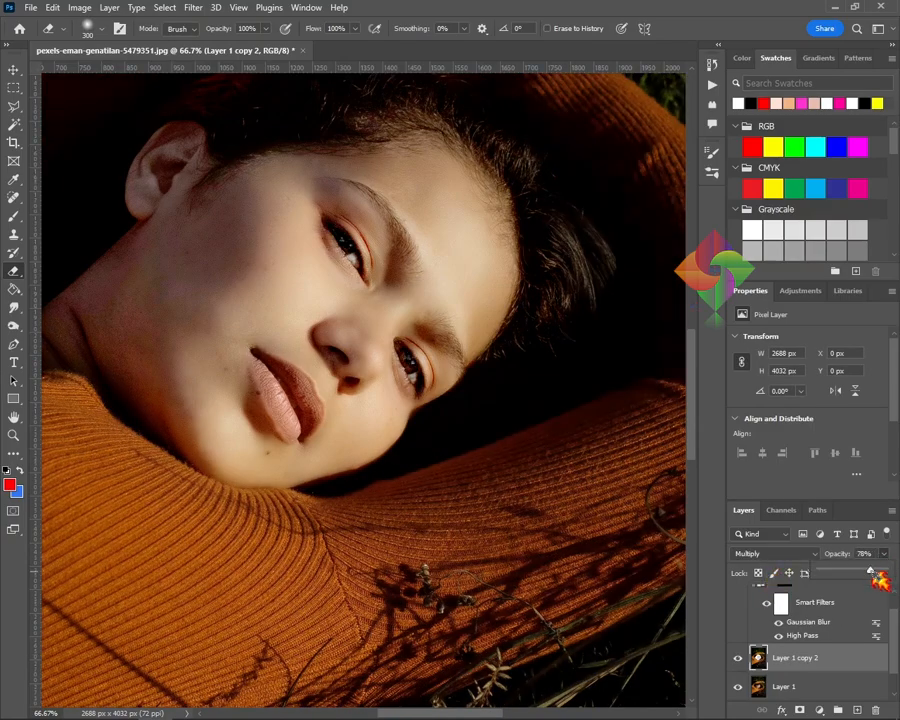
pyautogui.click(831, 557)
pyautogui.write('80')
pyautogui.click(738, 657)
pyautogui.click(738, 657)
# Compare the darkened-background edit with the original photo by repeatedly isolating the Background layer
pyautogui.scroll(-1, 738, 660)
pyautogui.keyDown('alt'); pyautogui.click(737, 686); pyautogui.keyUp('alt')
pyautogui.keyDown('alt'); pyautogui.click(737, 686); pyautogui.keyUp('alt')
pyautogui.keyDown('alt'); pyautogui.click(737, 686); pyautogui.keyUp('alt')
pyautogui.keyDown('alt'); pyautogui.click(737, 686); pyautogui.keyUp('alt')
pyautogui.keyDown('alt'); pyautogui.click(737, 686); pyautogui.keyUp('alt')
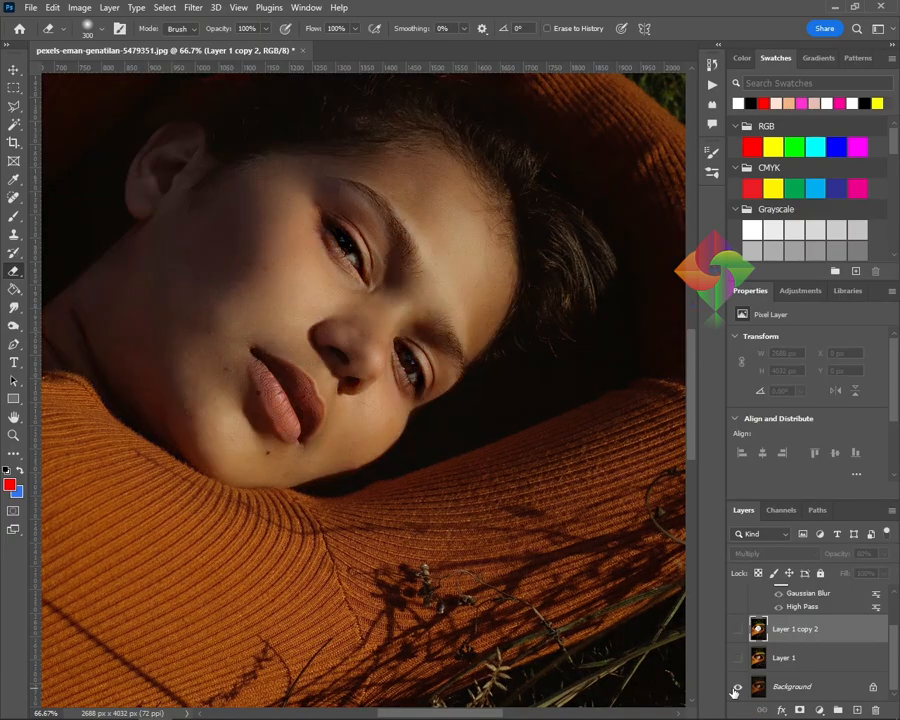
pyautogui.keyDown('alt'); pyautogui.click(737, 686); pyautogui.keyUp('alt')
# Set the opacity of Layer 1 copy 2 to 100% and compare the image with the Background layer alone
pyautogui.click(884, 554)
pyautogui.moveTo(878, 570); pyautogui.dragTo(892, 571)
pyautogui.keyDown('alt'); pyautogui.click(737, 686); pyautogui.keyUp('alt')
pyautogui.keyDown('alt'); pyautogui.click(737, 686); pyautogui.keyUp('alt')
pyautogui.keyDown('alt'); pyautogui.click(737, 686); pyautogui.keyUp('alt')
# Add a new empty layer directly above Layer 1 copy for the lip colour
pyautogui.scroll(2, 785, 645)
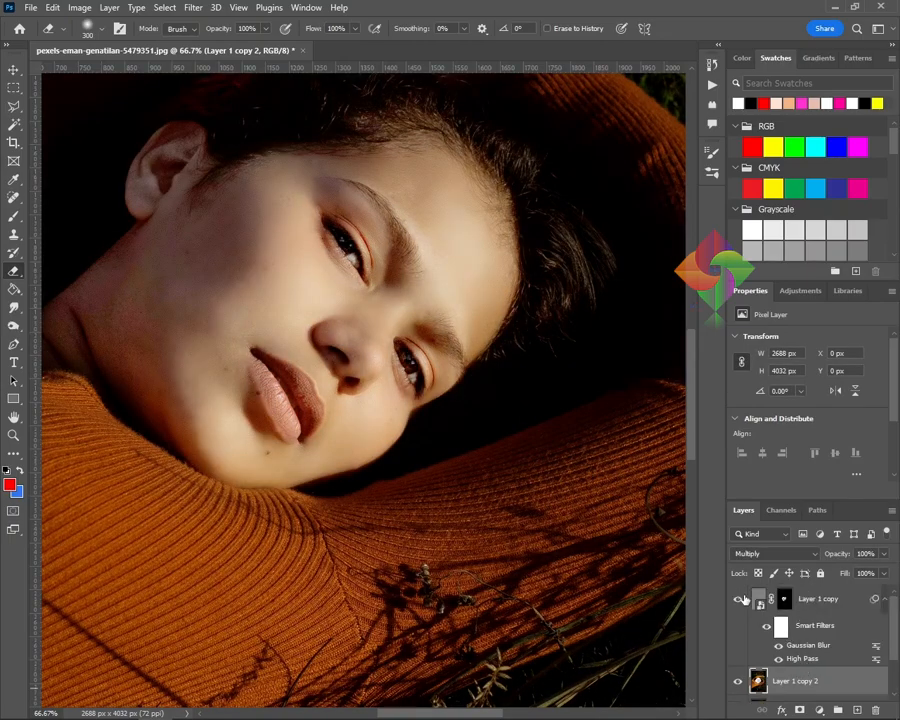
pyautogui.hotkey('ctrl', '+')
pyautogui.moveTo(382, 446); pyautogui.dragTo(466, 530)
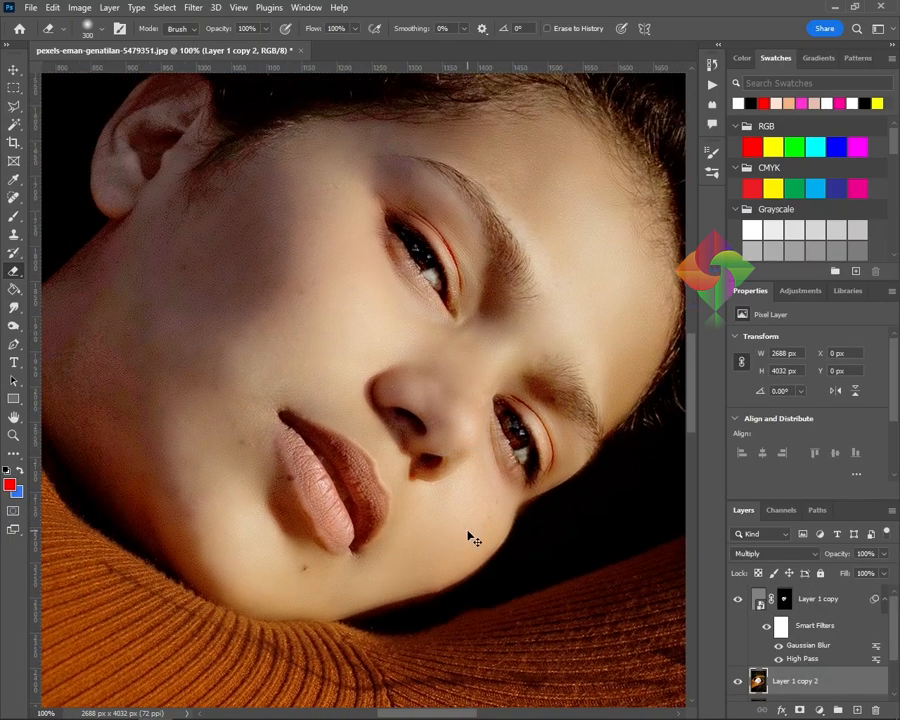
pyautogui.hotkey('ctrl', '+')
pyautogui.moveTo(331, 506); pyautogui.dragTo(347, 352)
pyautogui.click(827, 606)
pyautogui.click(857, 710)
pyautogui.press('[')
pyautogui.press('[')
pyautogui.press('[')
pyautogui.press('[')
pyautogui.press('[')
pyautogui.press('[')
pyautogui.press('[')
pyautogui.press('[')
pyautogui.press('[')
pyautogui.press('[')
pyautogui.press('[')
pyautogui.press('[')
# With Layer 1 selected, trace the outer edge of the lower lip with the Pen tool from one mouth corner to the other
pyautogui.scroll(-1, 870, 658)
pyautogui.scroll(-1, 870, 658)
pyautogui.click(790, 657)
pyautogui.press('p')
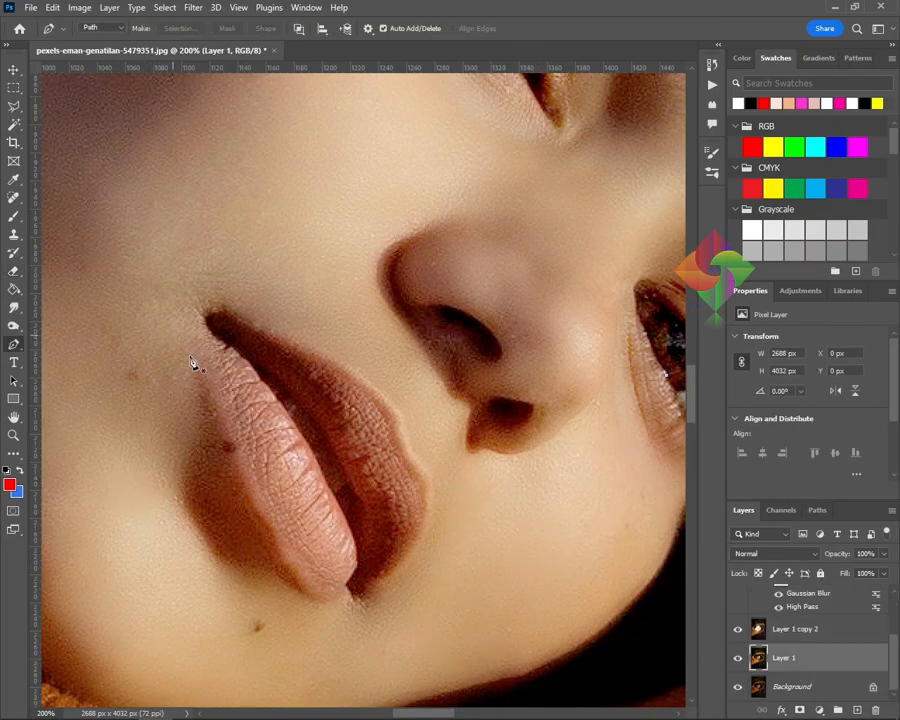
pyautogui.hotkey('ctrl', '+')
pyautogui.moveTo(262, 473); pyautogui.dragTo(306, 406)
pyautogui.click(161, 216)
pyautogui.moveTo(223, 462); pyautogui.dragTo(266, 543)
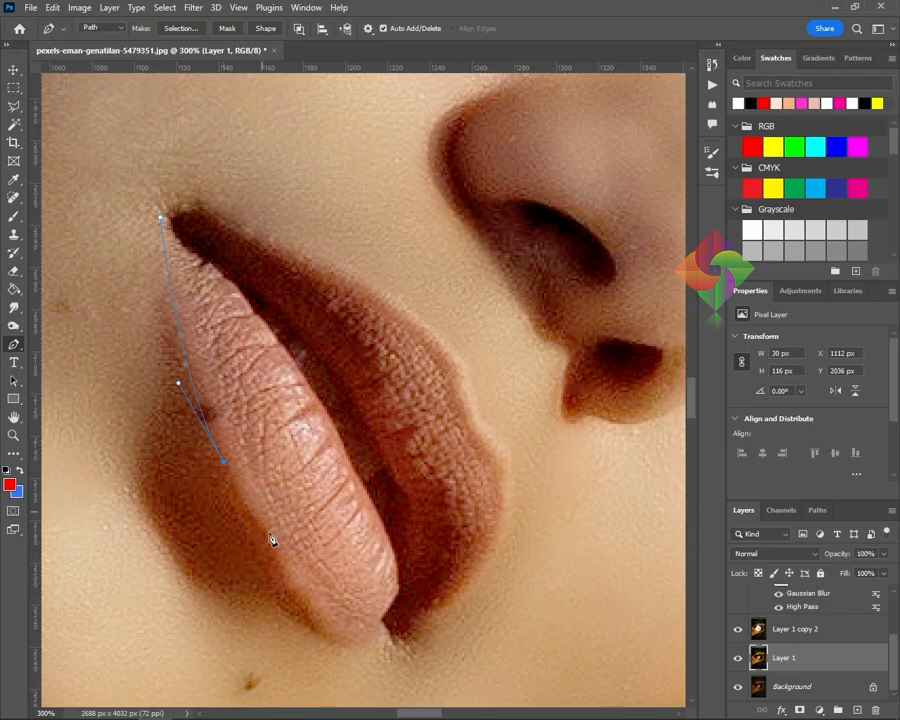
pyautogui.moveTo(463, 672); pyautogui.dragTo(446, 683)
pyautogui.hotkey('ctrl', 'z')
pyautogui.hotkey('ctrl', 'z')
pyautogui.moveTo(351, 662); pyautogui.dragTo(348, 662)
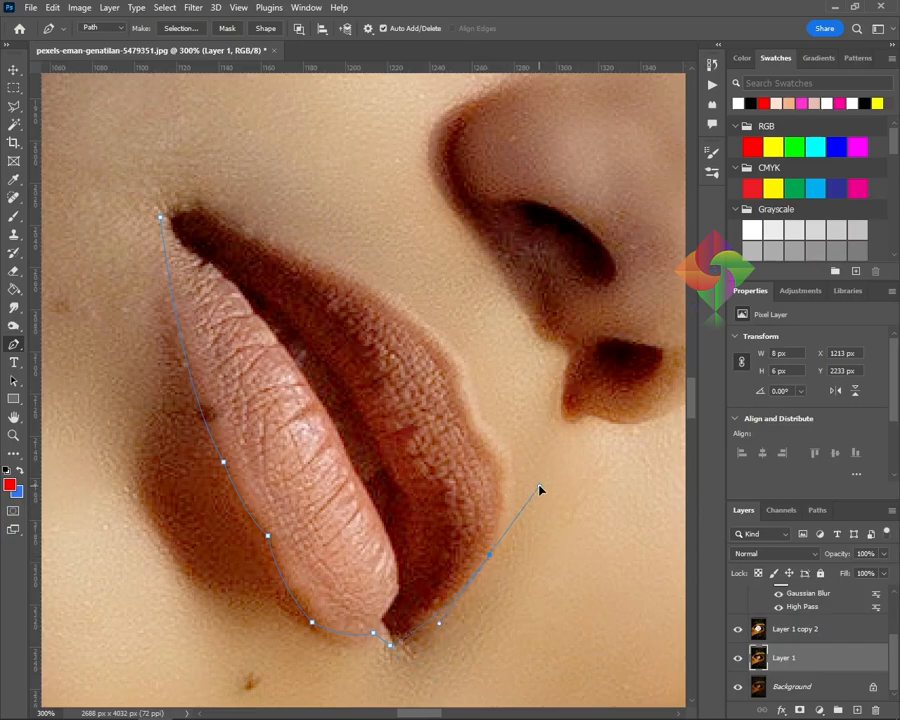
# Trace the curved outer edge of the upper lip with the Pen tool and close the path at the starting mouth corner
pyautogui.moveTo(538, 457)
pyautogui.mouseDown()
pyautogui.moveTo(522, 482)
pyautogui.moveTo(510, 466)
pyautogui.moveTo(549, 457)
pyautogui.mouseUp()
pyautogui.moveTo(431, 397); pyautogui.dragTo(427, 396)
pyautogui.keyDown('alt'); pyautogui.click(484, 433); pyautogui.keyUp('alt')
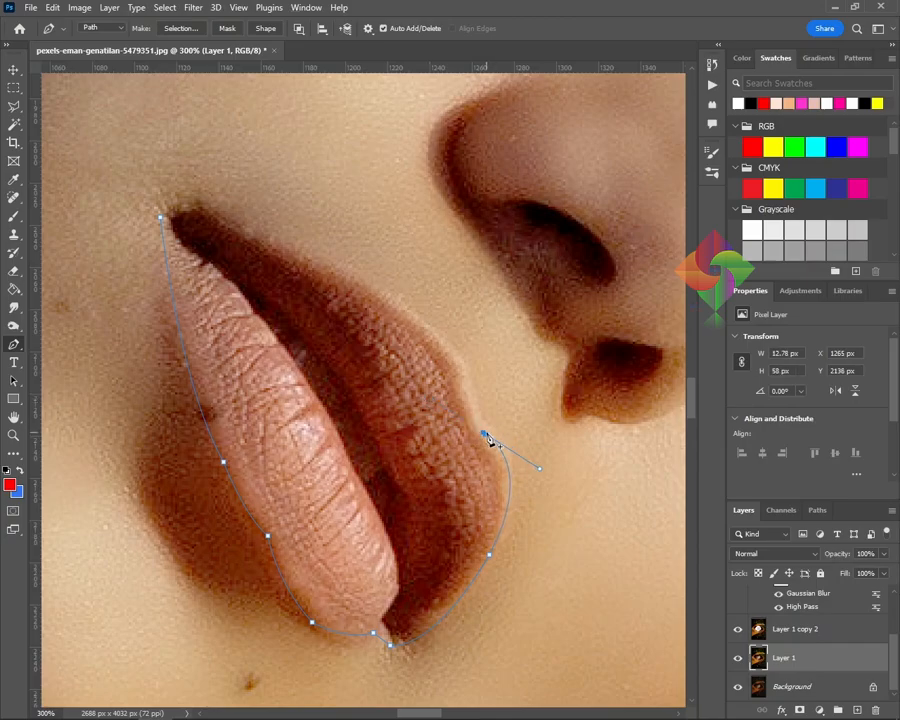
pyautogui.moveTo(462, 338); pyautogui.dragTo(464, 344)
pyautogui.keyDown('alt'); pyautogui.click(464, 371); pyautogui.keyUp('alt')
pyautogui.moveTo(333, 264); pyautogui.dragTo(220, 215)
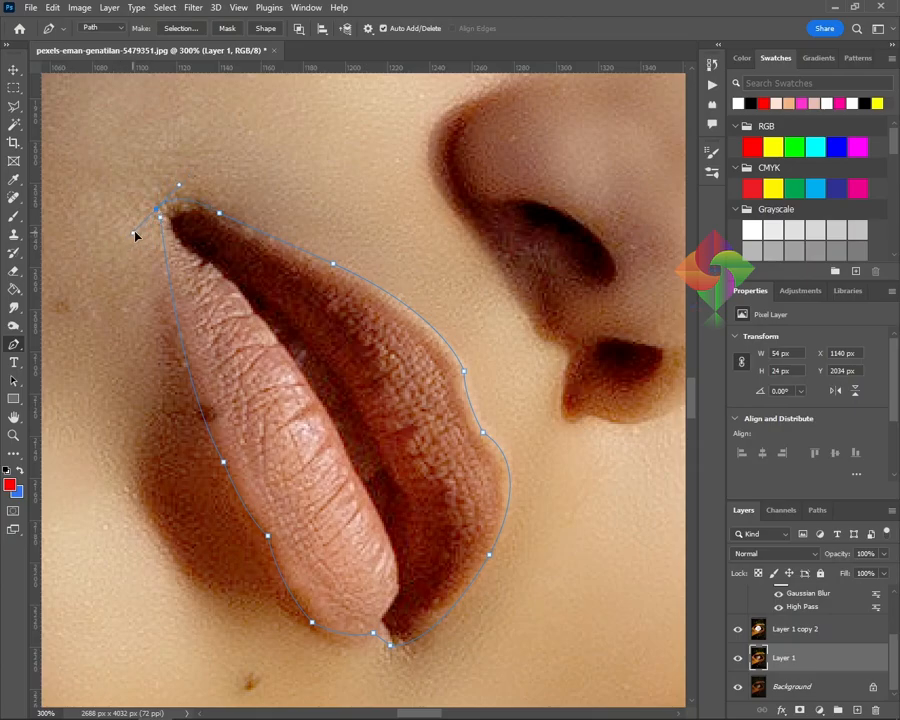
pyautogui.moveTo(128, 236); pyautogui.dragTo(161, 236)
pyautogui.click(162, 218)
# Activate the empty Layer 2 and convert the closed lip path into a new anti-aliased selection
pyautogui.scroll(3, 836, 664)
pyautogui.click(785, 604)
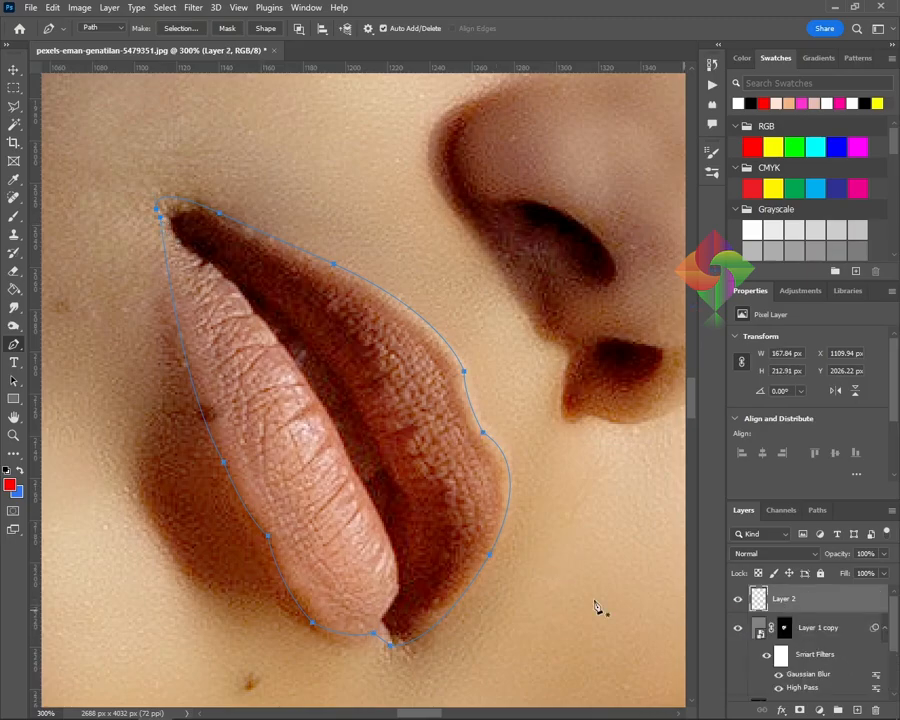
pyautogui.rightClick(359, 420)
pyautogui.click(428, 167)
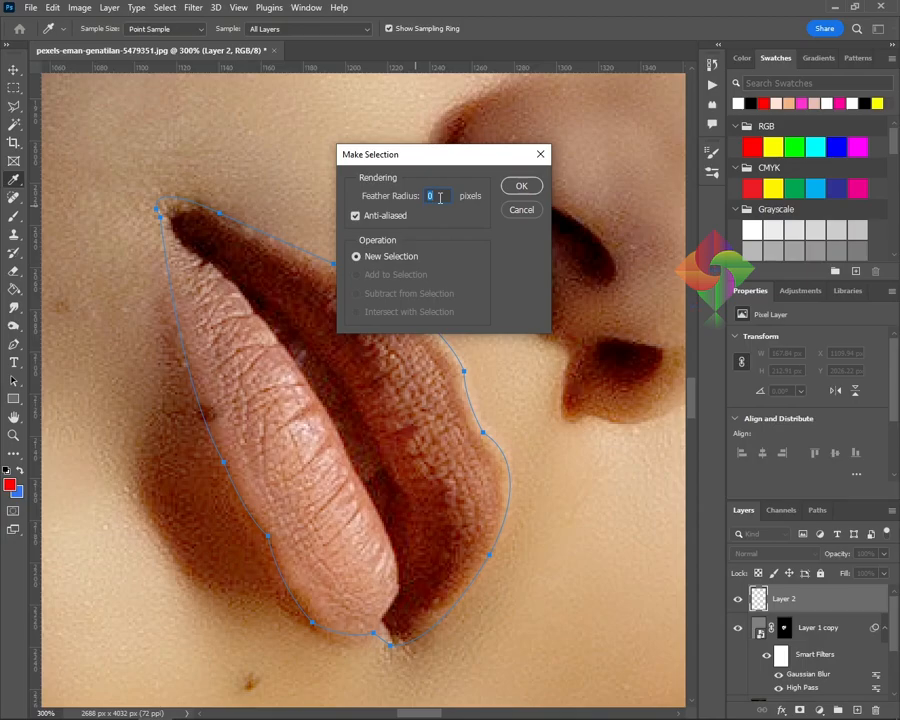
pyautogui.press('Return')
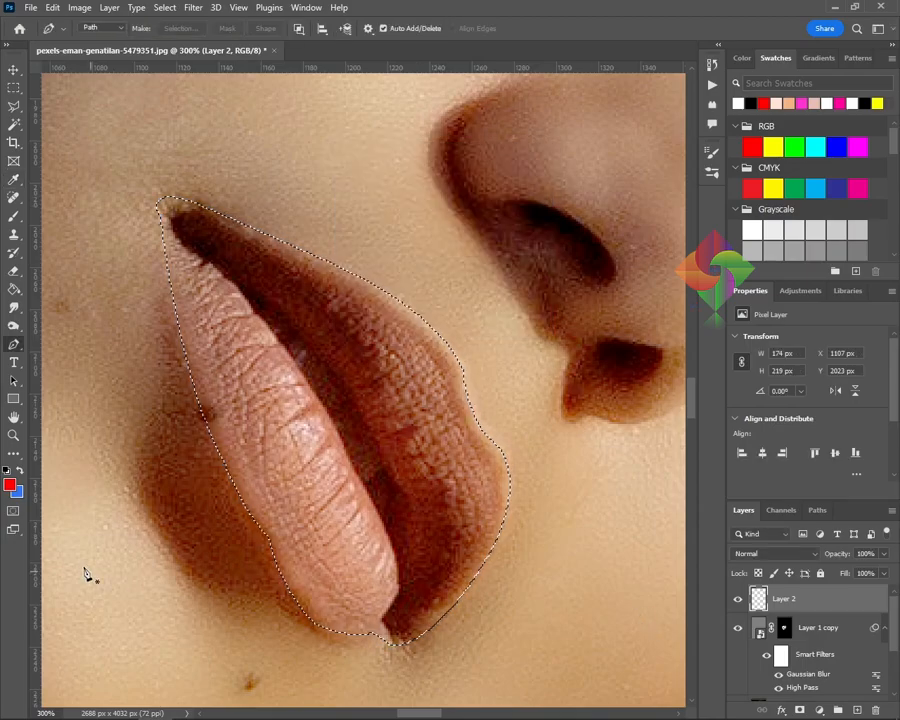
# Fill the lip selection on Layer 2 with the red foreground colour
pyautogui.click(372, 713)
pyautogui.click(372, 713)
pyautogui.hotkey('alt', 'BackSpace')
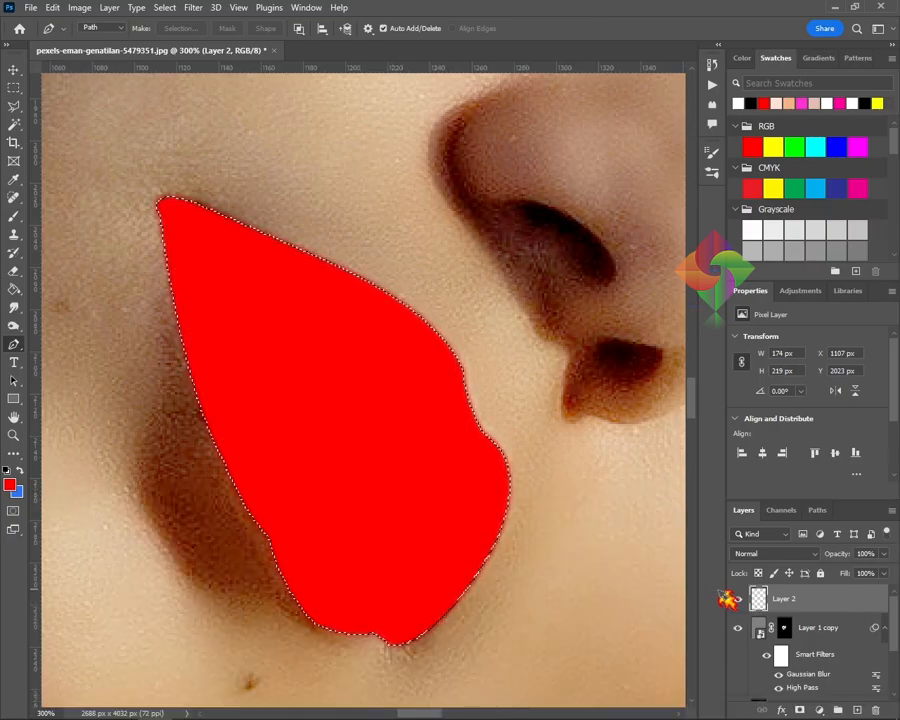
pyautogui.moveTo(362, 708)
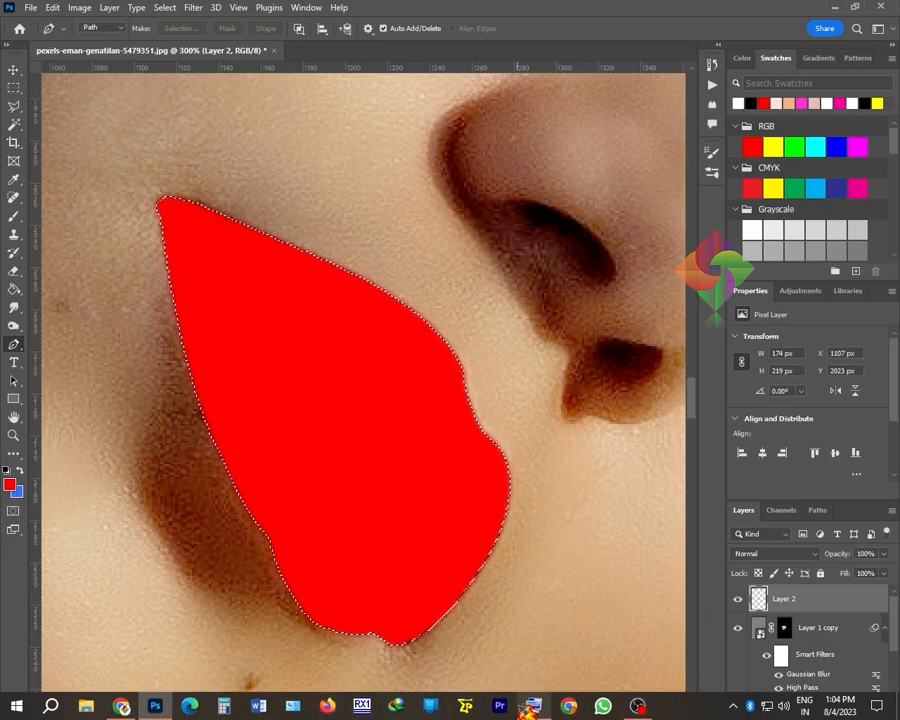
pyautogui.click(536, 708)
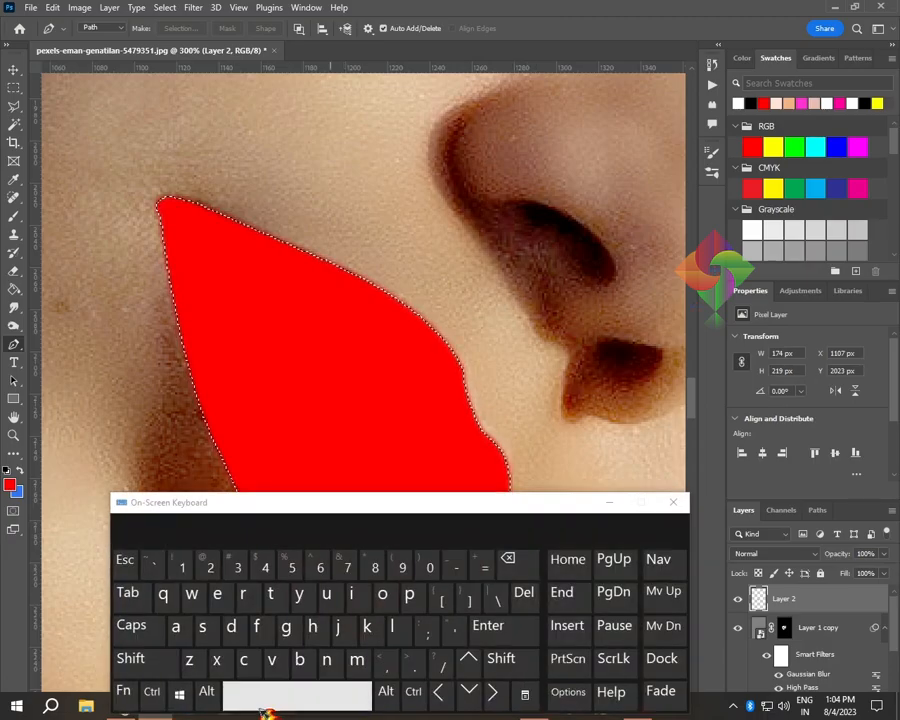
pyautogui.click(206, 691)
pyautogui.click(530, 600)
pyautogui.click(612, 503)
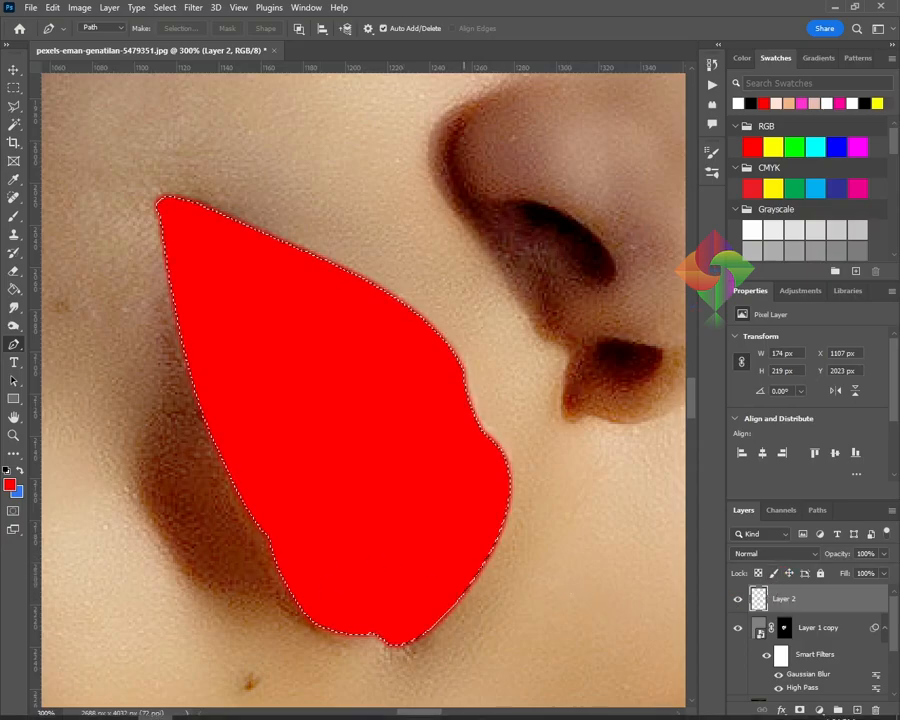
# Deselect the filled lip area
pyautogui.click(190, 705)
pyautogui.click(151, 691)
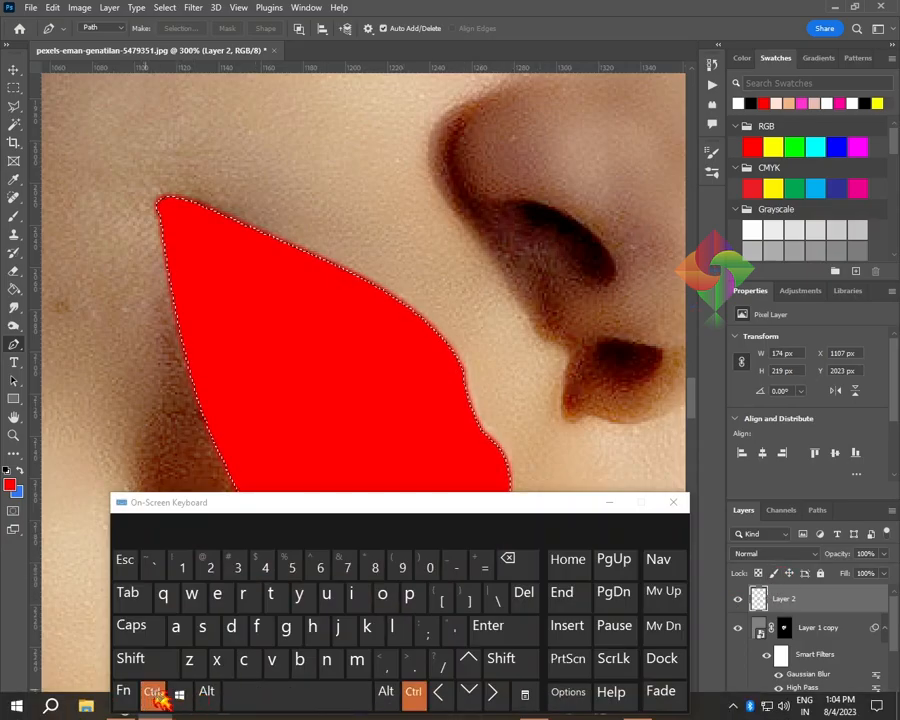
pyautogui.click(232, 625)
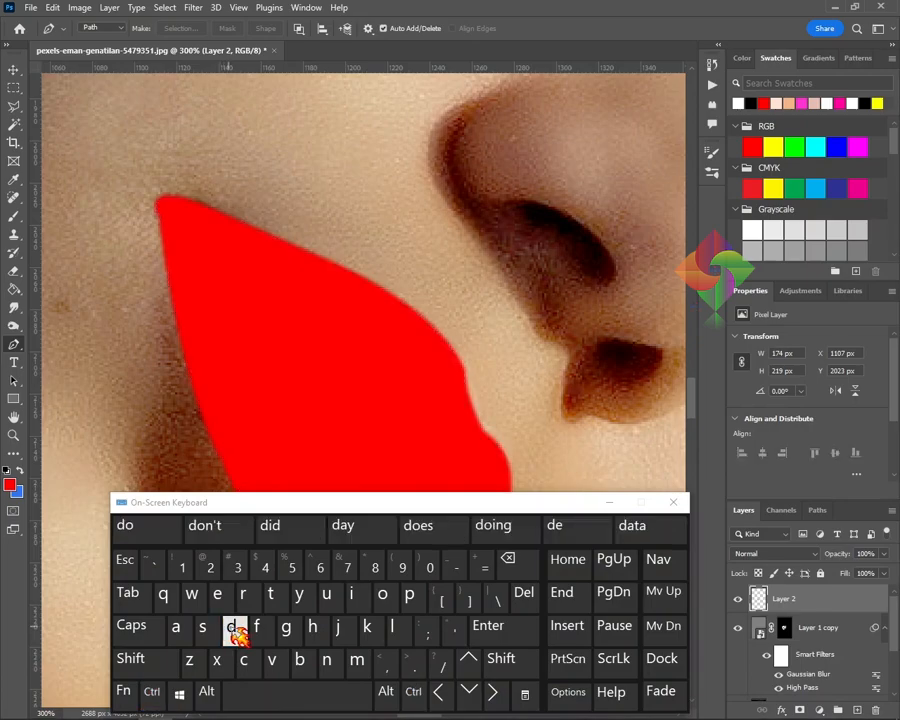
# Set the blend mode of the red lip layer, Layer 2, to Multiply
pyautogui.click(786, 558)
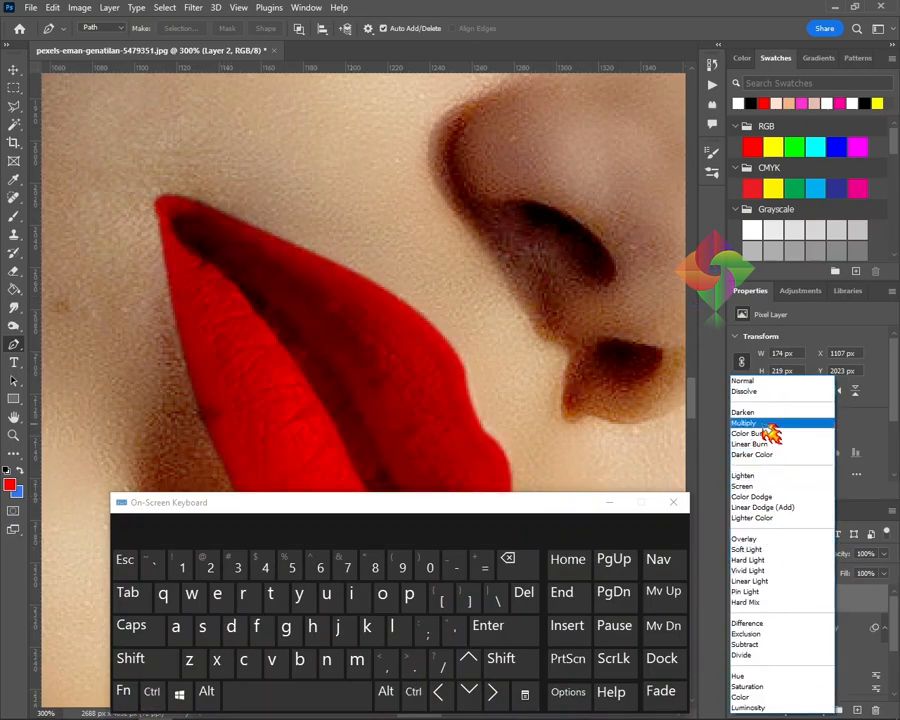
pyautogui.click(766, 424)
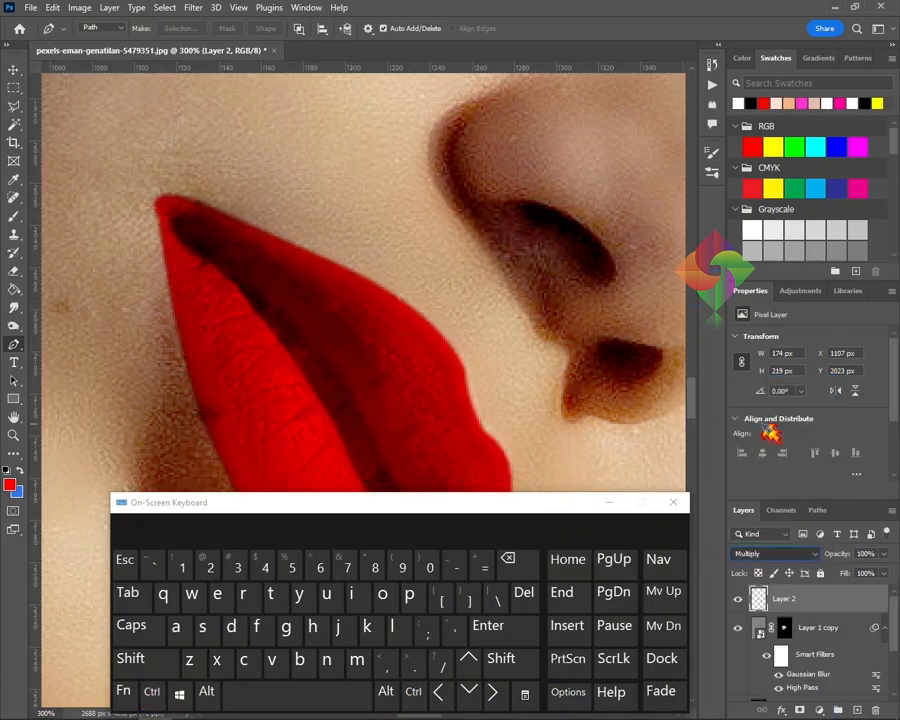
pyautogui.click(609, 503)
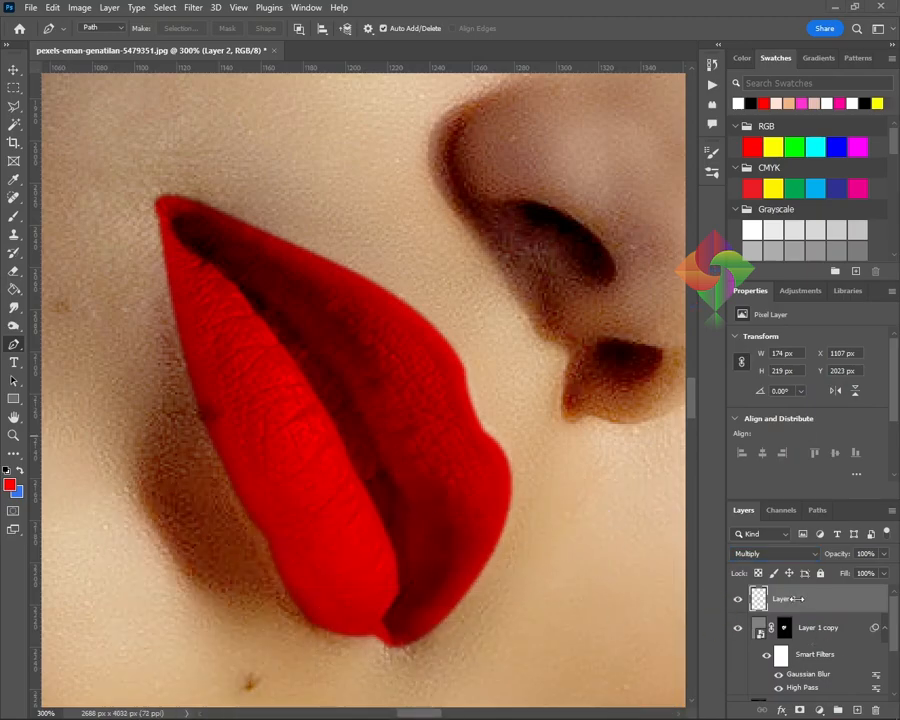
# Blend the lip colour into the skin texture with Layer 2's Blend If sliders, splitting Underlying Layer to 0/218 and 25/255
pyautogui.rightClick(858, 603)
pyautogui.click(842, 52)
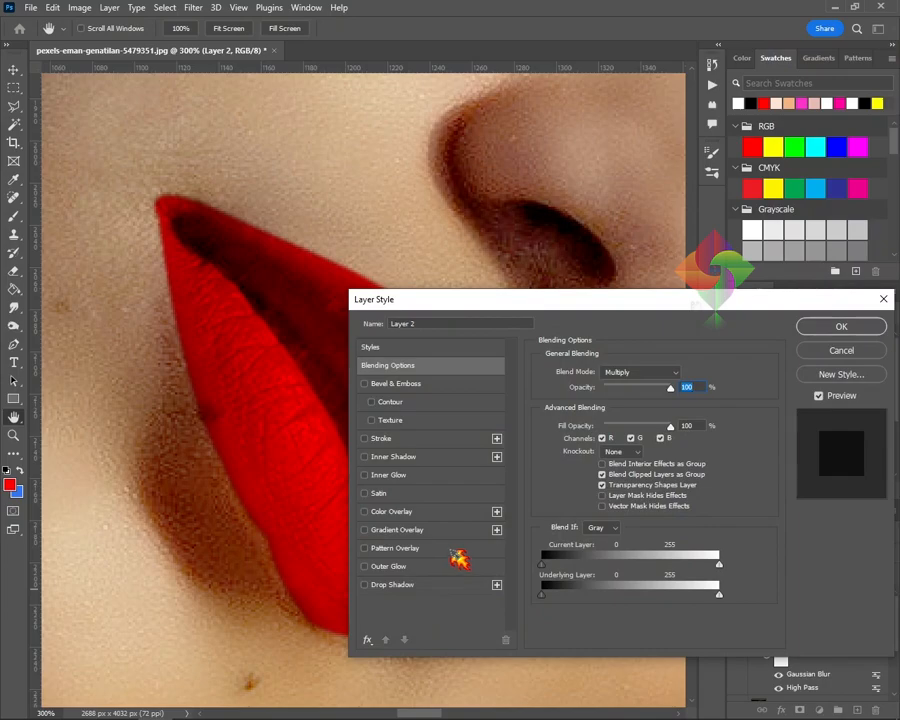
pyautogui.moveTo(548, 600); pyautogui.dragTo(466, 570)
pyautogui.moveTo(663, 597); pyautogui.dragTo(596, 607)
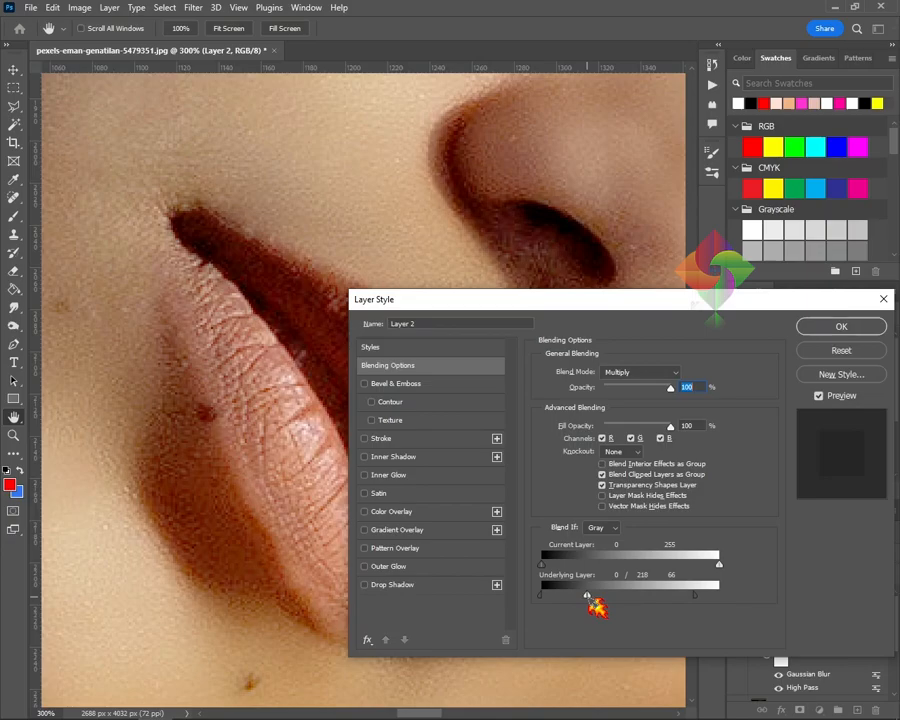
pyautogui.moveTo(596, 606); pyautogui.dragTo(763, 590)
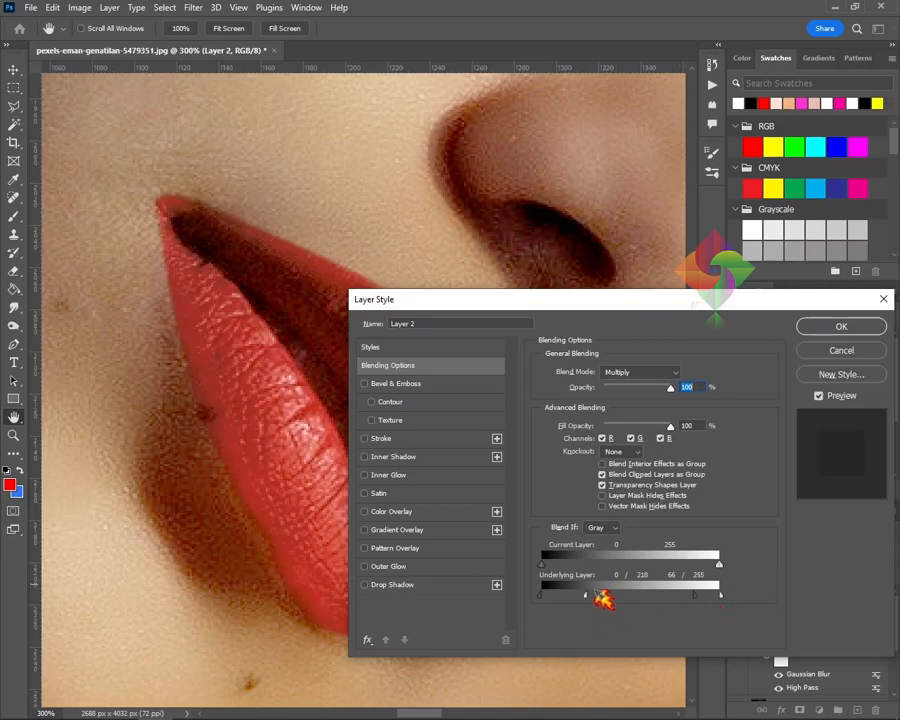
pyautogui.moveTo(586, 596); pyautogui.dragTo(567, 603)
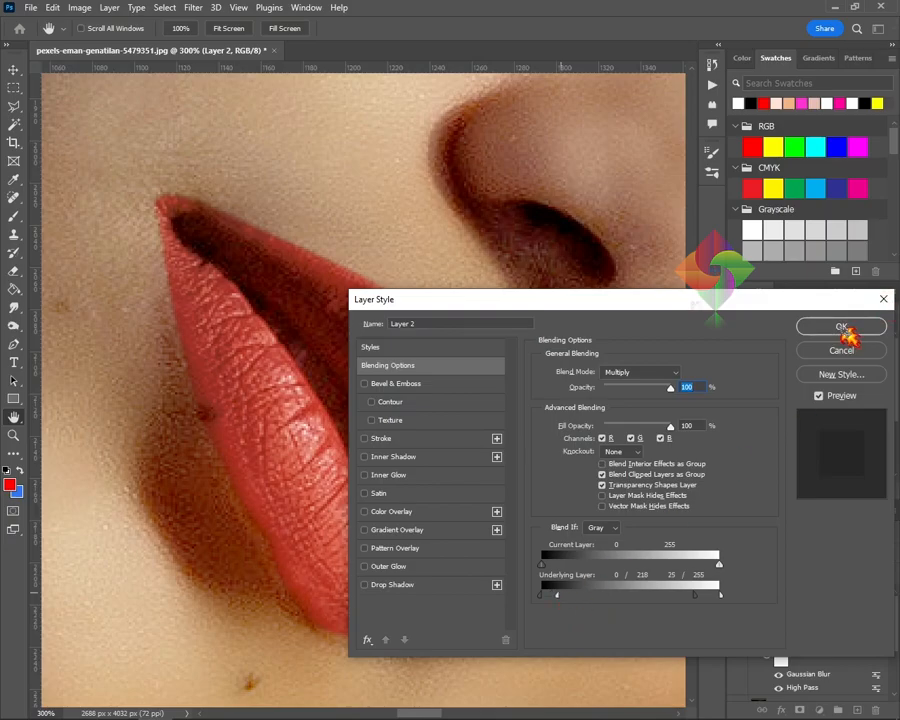
pyautogui.click(842, 326)
pyautogui.press('p')
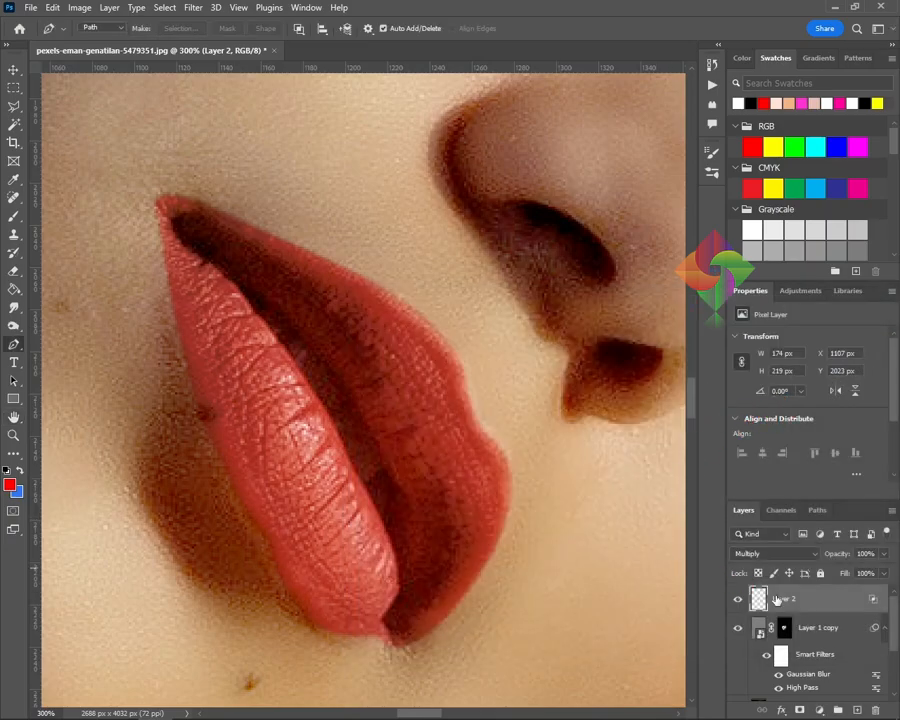
# Erase the red tint from the gap between the lips on Layer 2 with a 10 px eraser
pyautogui.press('e')
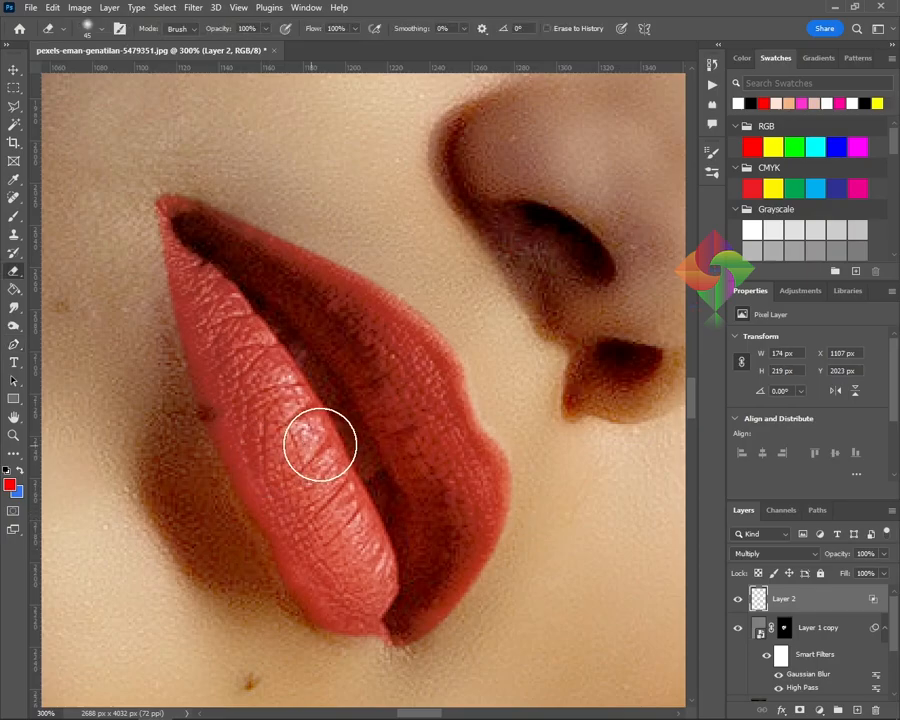
pyautogui.press('[')
pyautogui.press('[')
pyautogui.press('[')
pyautogui.press('[')
pyautogui.press('[')
pyautogui.press('[')
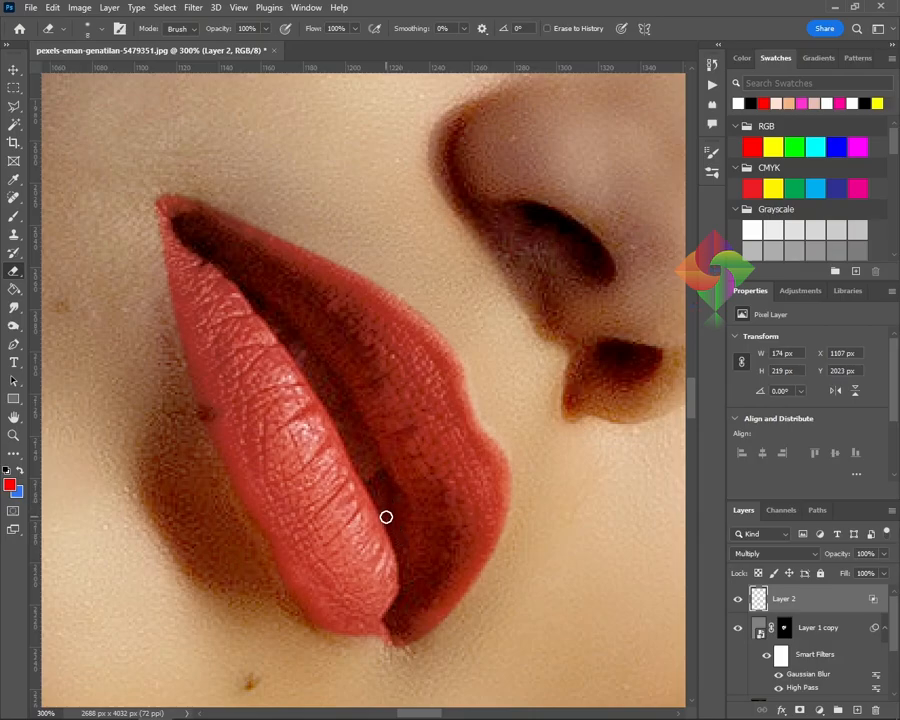
pyautogui.press(']')
pyautogui.press(']')
pyautogui.press(']')
pyautogui.press('[')
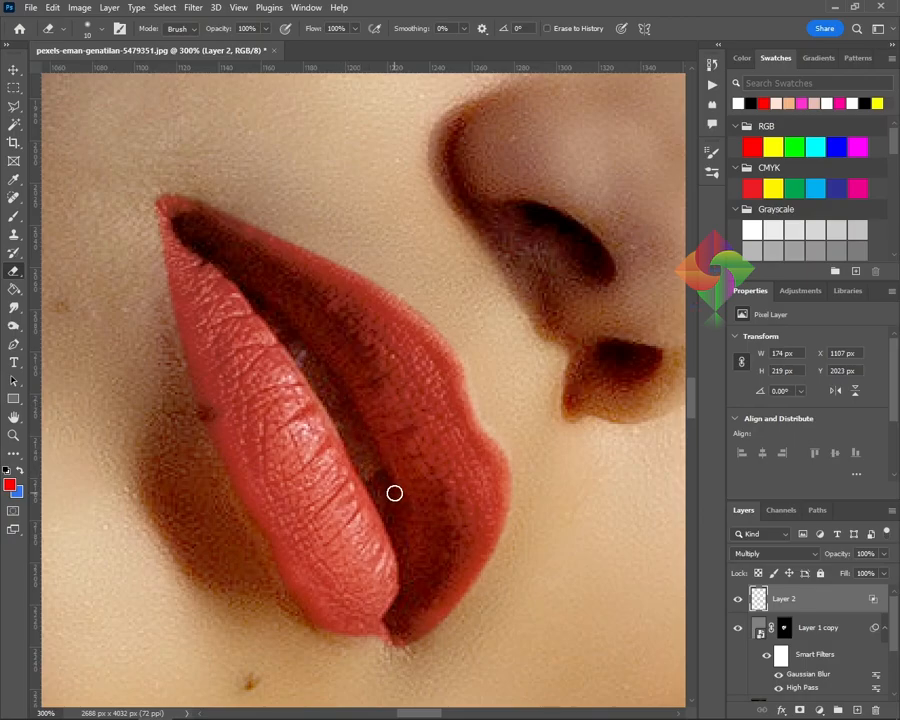
# Erase the excess lip colour around the outer mouth corner on Layer 2
pyautogui.scroll(-3, 397, 499)
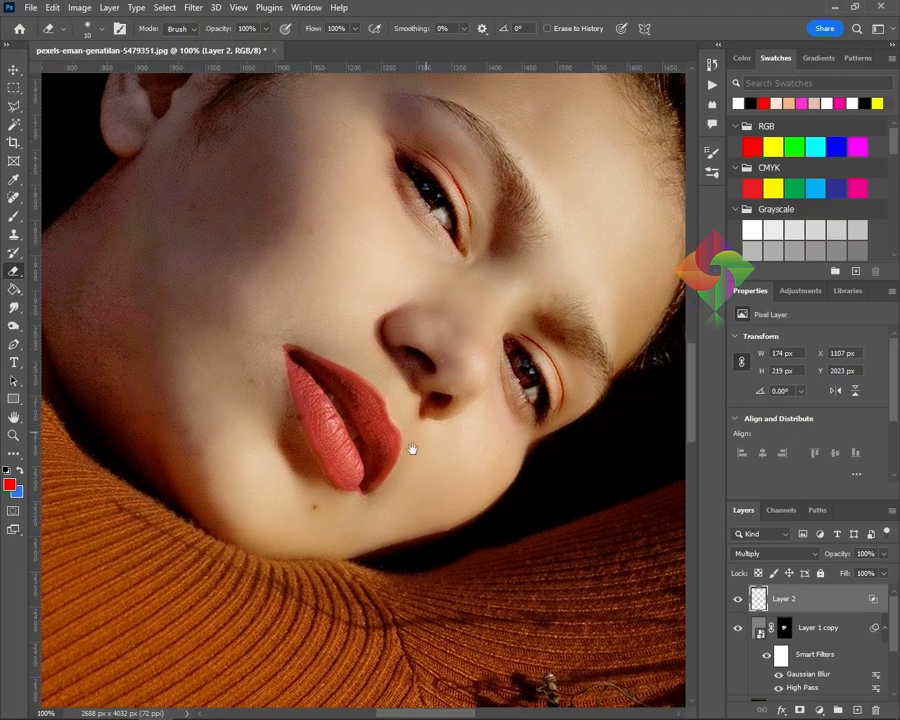
pyautogui.moveTo(436, 420)
pyautogui.mouseDown()
pyautogui.moveTo(411, 452)
pyautogui.moveTo(440, 432)
pyautogui.mouseUp()
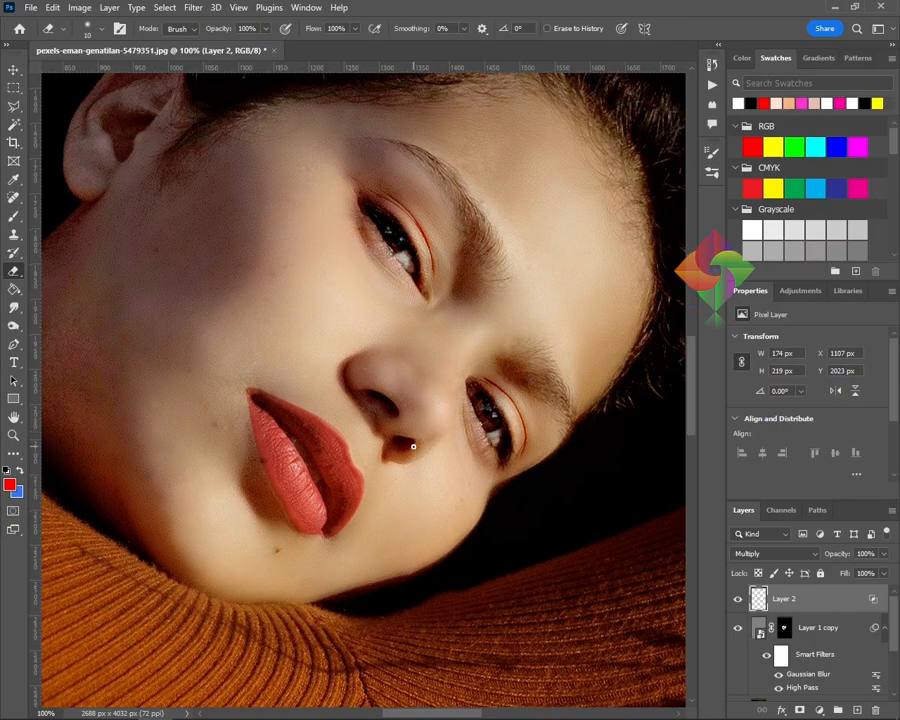
pyautogui.hotkey('ctrl', '+')
pyautogui.hotkey('ctrl', '+')
pyautogui.moveTo(186, 493); pyautogui.dragTo(509, 460)
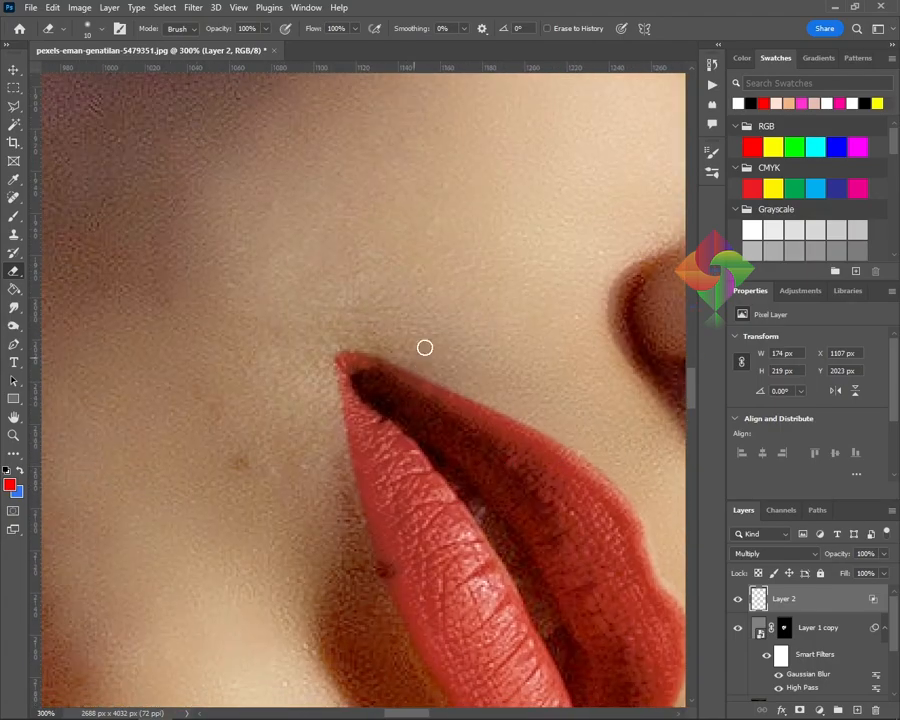
pyautogui.moveTo(326, 365); pyautogui.dragTo(330, 356)
pyautogui.click(352, 345)
# Compare the face with and without the lipstick by toggling Layer 2's visibility
pyautogui.hotkey('ctrl', '-')
pyautogui.hotkey('ctrl', '-')
pyautogui.moveTo(500, 346); pyautogui.dragTo(418, 375)
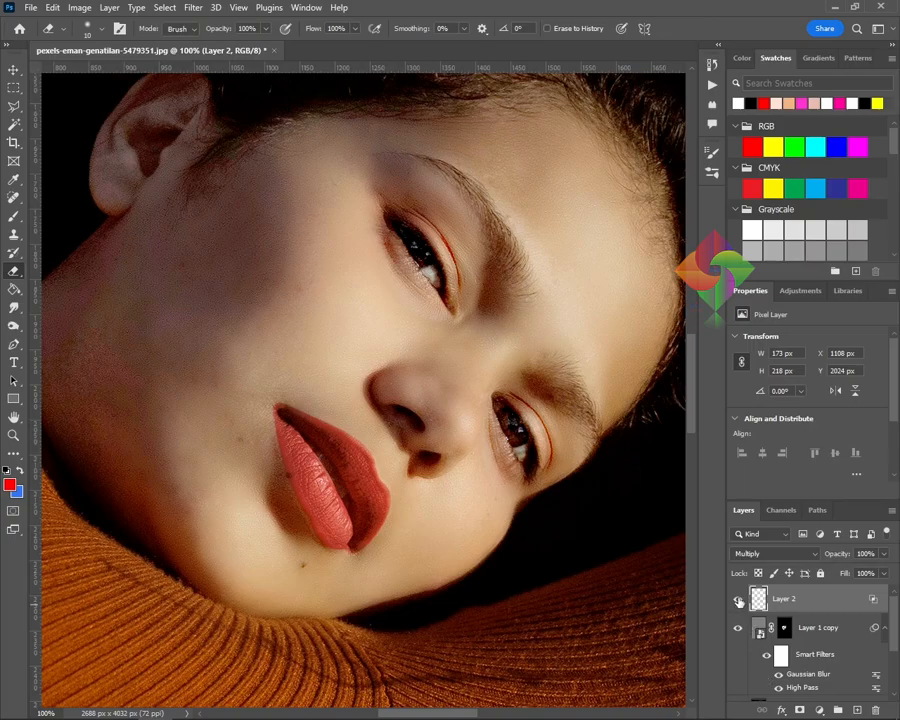
pyautogui.click(738, 599)
pyautogui.click(738, 599)
pyautogui.moveTo(505, 430); pyautogui.dragTo(481, 427)
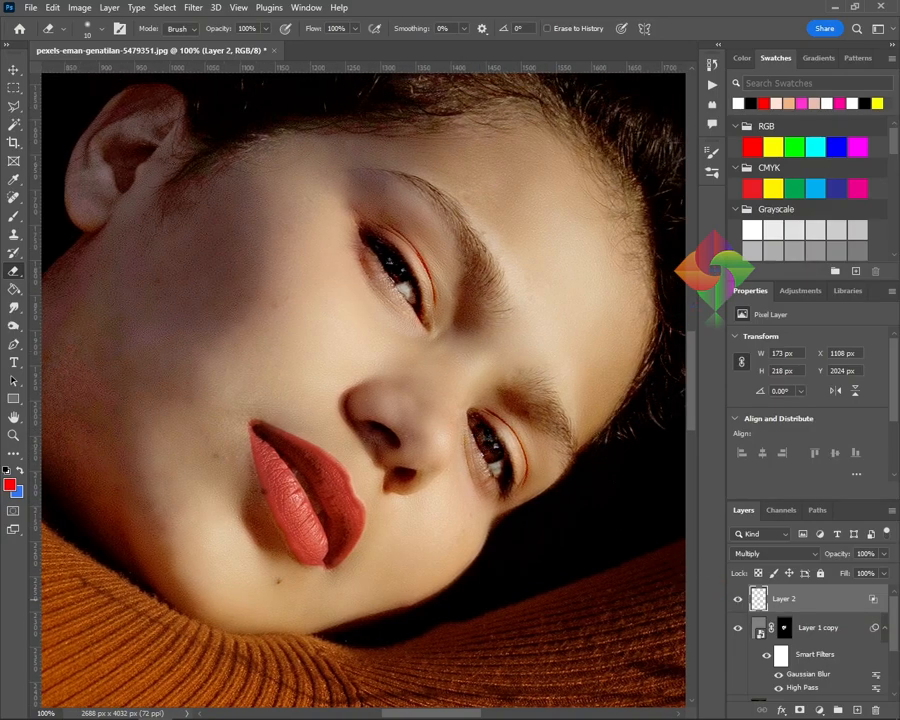
# Add a new empty layer above the lipstick layer
pyautogui.click(858, 710)
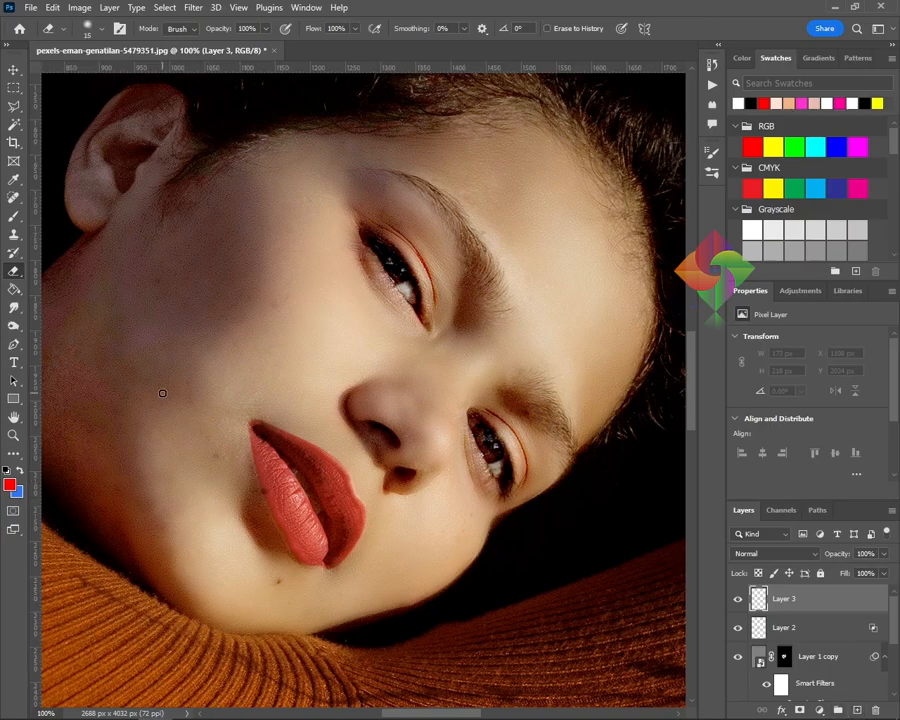
pyautogui.press(']')
pyautogui.press(']')
pyautogui.press(']')
pyautogui.press(']')
pyautogui.press(']')
pyautogui.press(']')
pyautogui.press(']')
pyautogui.press(']')
pyautogui.press(']')
pyautogui.press(']')
pyautogui.press(']')
pyautogui.press(']')
pyautogui.press(']')
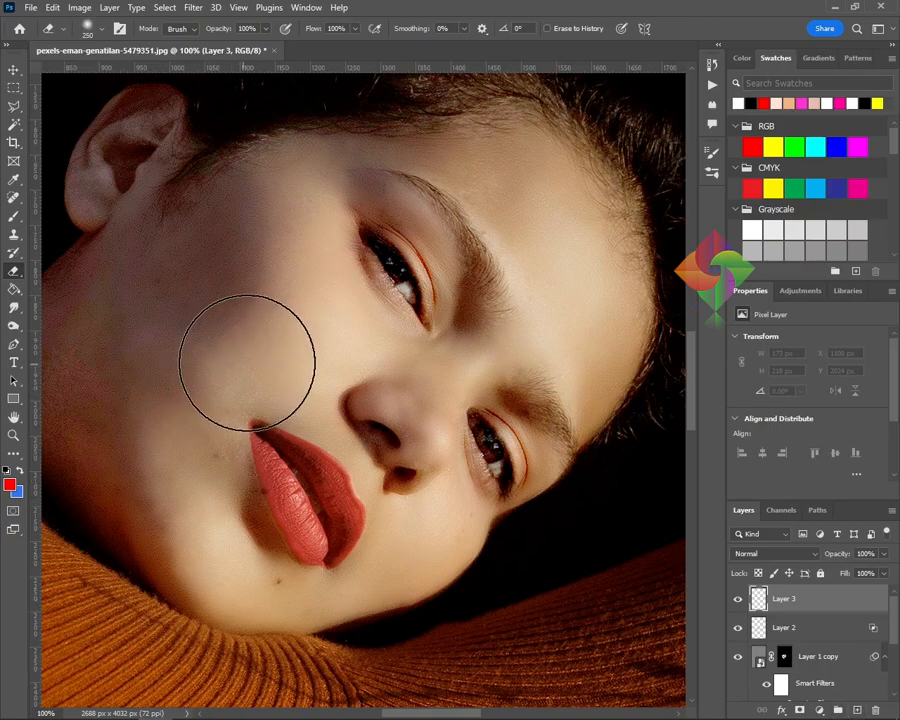
pyautogui.press(']')
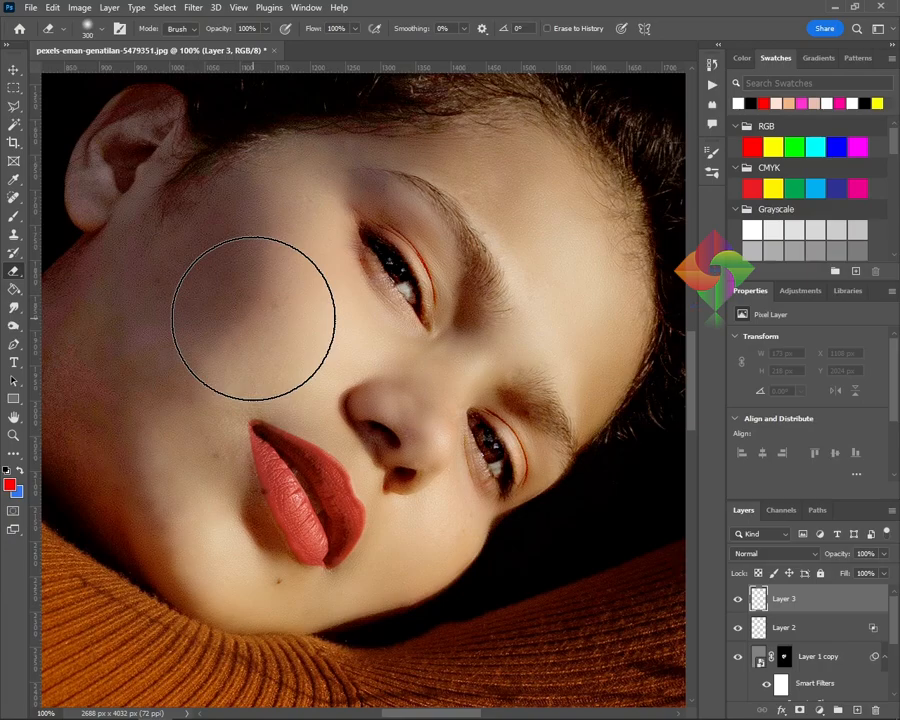
pyautogui.press('[')
pyautogui.press('[')
pyautogui.press('[')
pyautogui.press('[')
pyautogui.press('[')
pyautogui.press('[')
pyautogui.press('[')
pyautogui.press('[')
pyautogui.press('[')
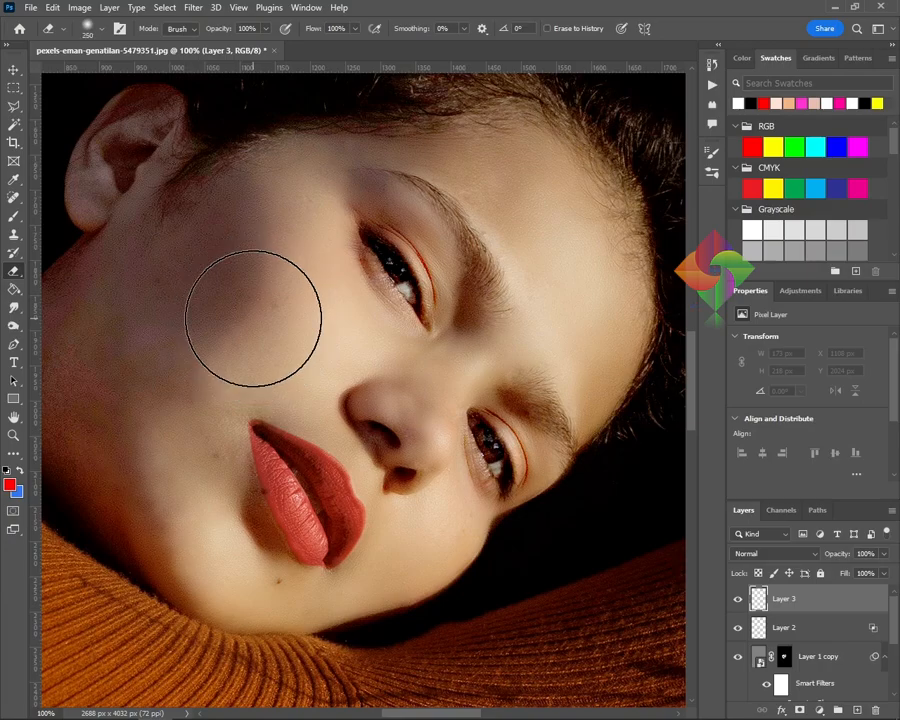
# Paint one soft red blush spot on the cheek on Layer 3 with a 300 px brush
pyautogui.press('b')
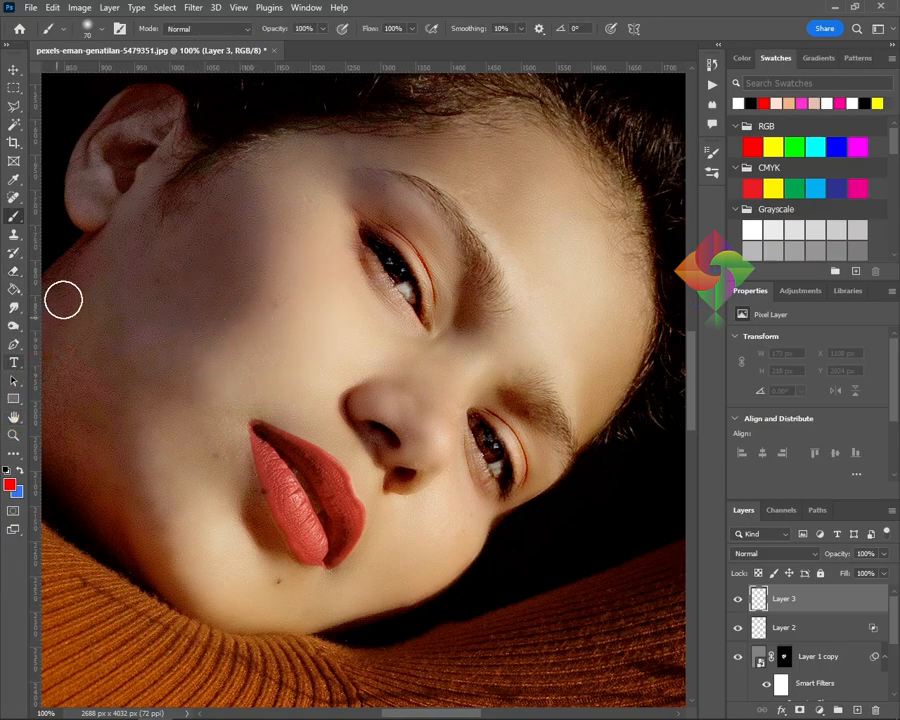
pyautogui.press(']')
pyautogui.press(']')
pyautogui.press(']')
pyautogui.press(']')
pyautogui.press(']')
pyautogui.press(']')
pyautogui.press(']')
pyautogui.press(']')
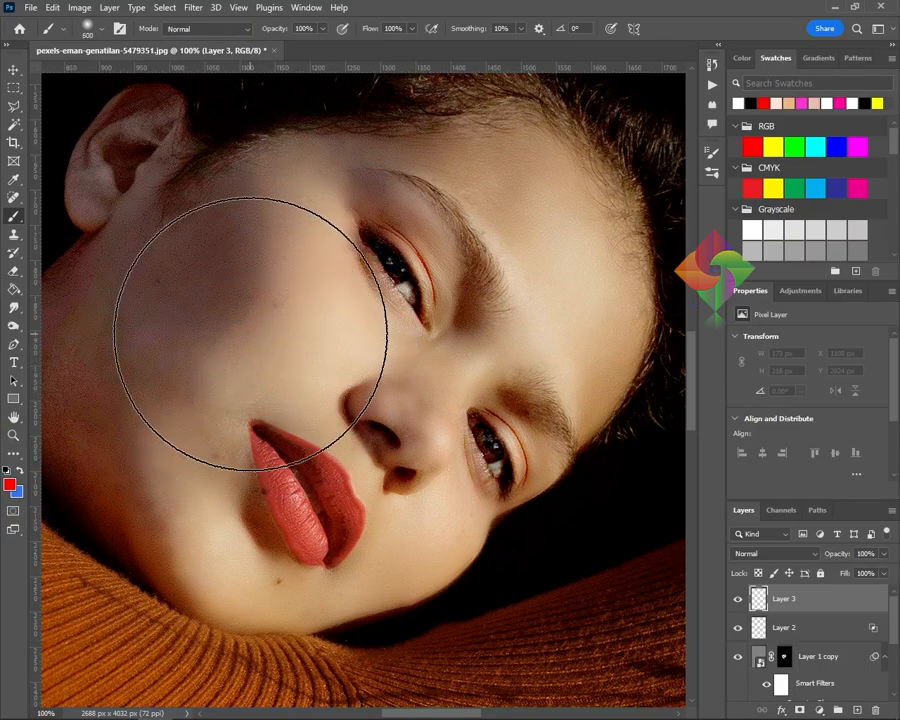
pyautogui.press(']')
pyautogui.press(']')
pyautogui.press(']')
pyautogui.press(']')
pyautogui.press('[')
pyautogui.click(246, 318)
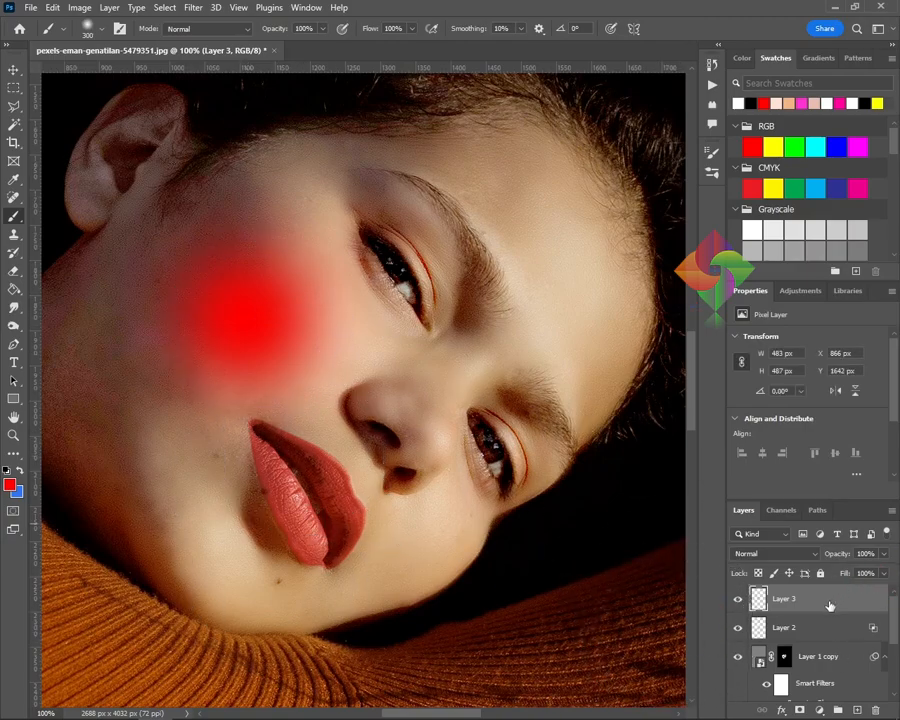
# Set the blush layer to Color Burn and fade it into the cheek by splitting its Underlying Layer Blend If sliders
pyautogui.click(775, 553)
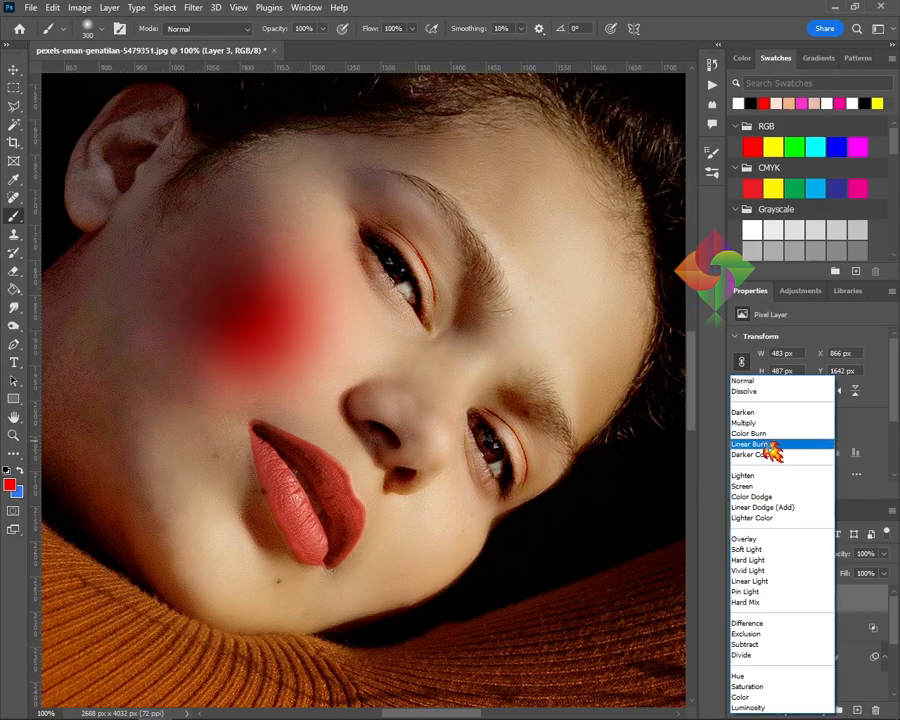
pyautogui.click(773, 435)
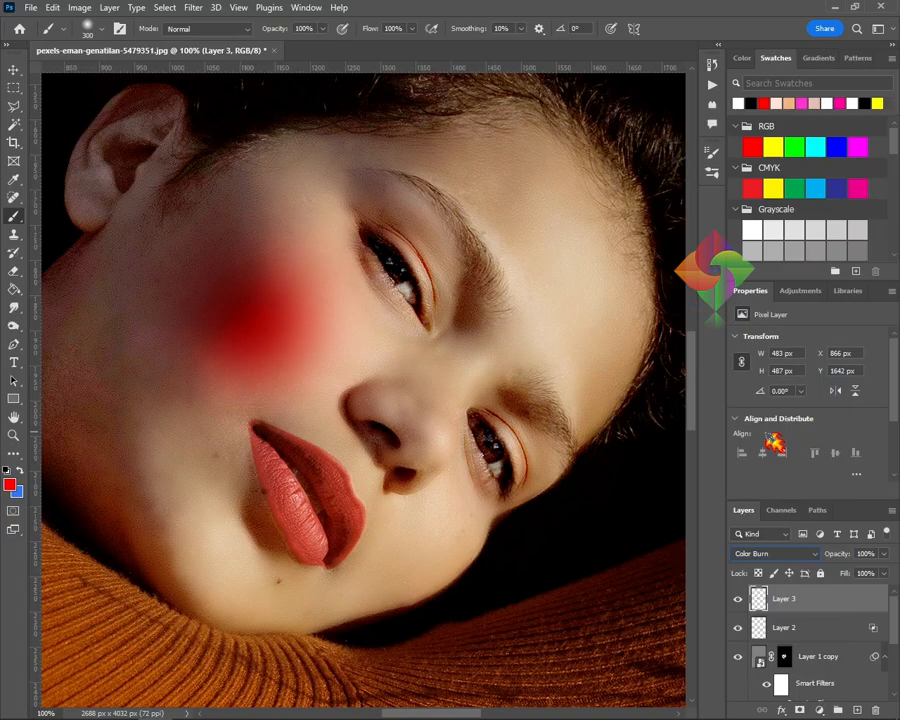
pyautogui.rightClick(856, 605)
pyautogui.click(836, 54)
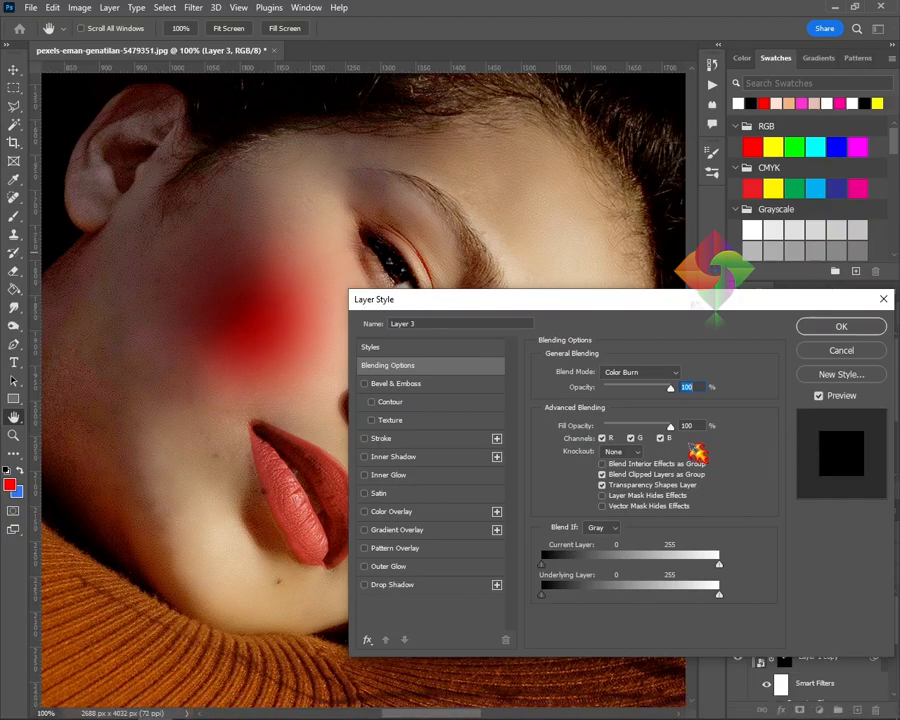
pyautogui.moveTo(542, 594); pyautogui.dragTo(469, 604)
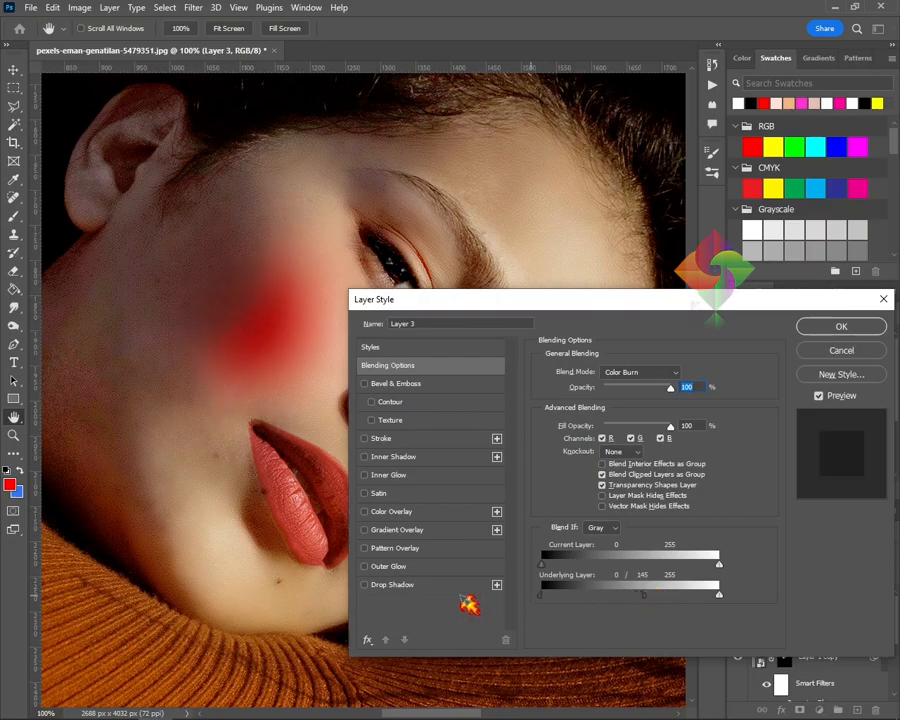
pyautogui.moveTo(655, 597); pyautogui.dragTo(730, 594)
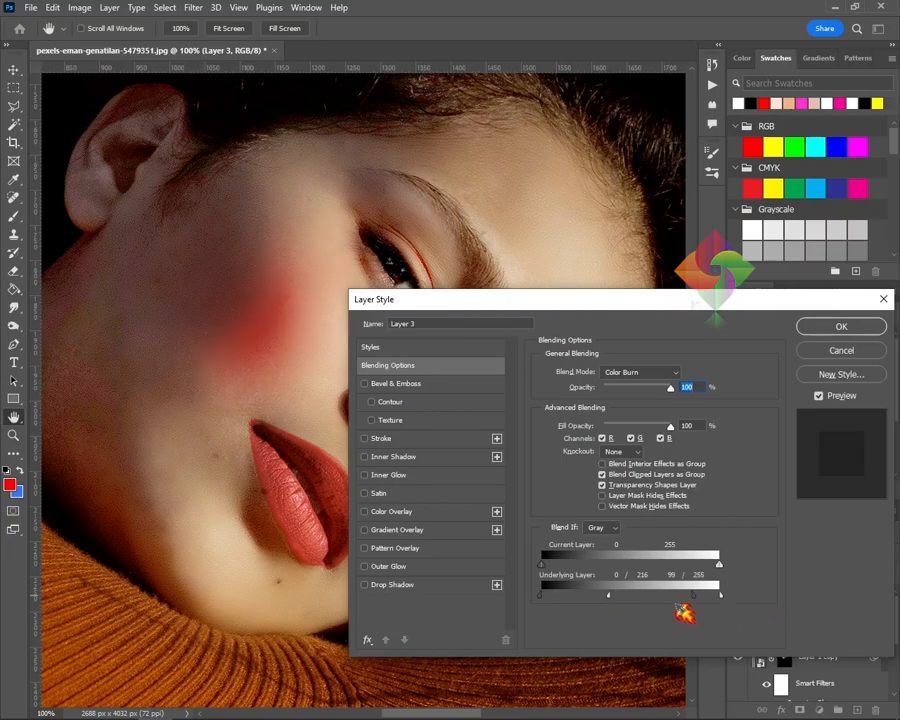
pyautogui.moveTo(610, 597); pyautogui.dragTo(563, 605)
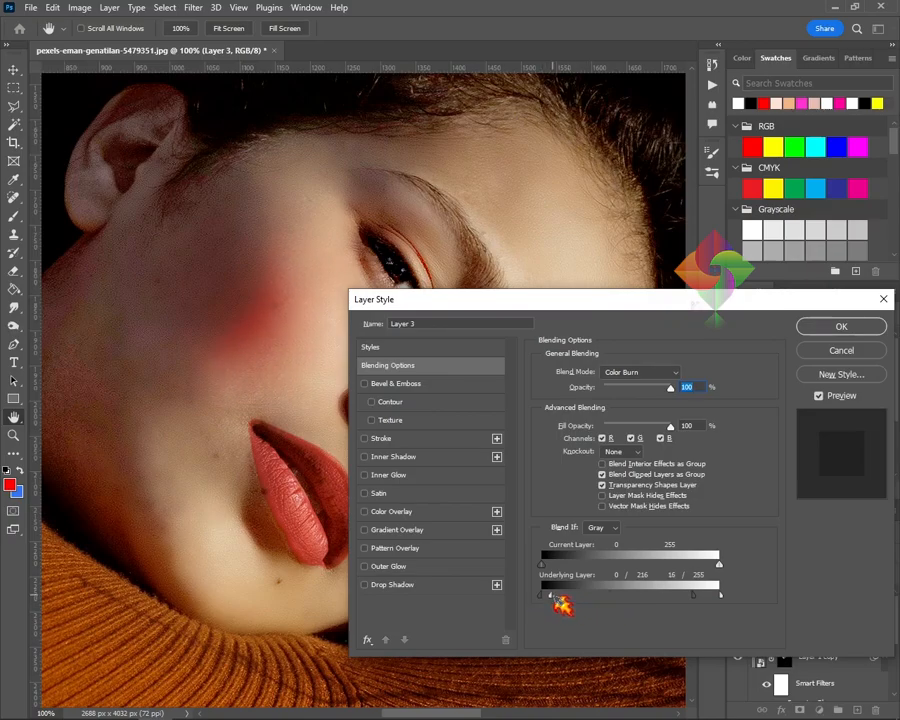
pyautogui.moveTo(720, 595); pyautogui.dragTo(743, 590)
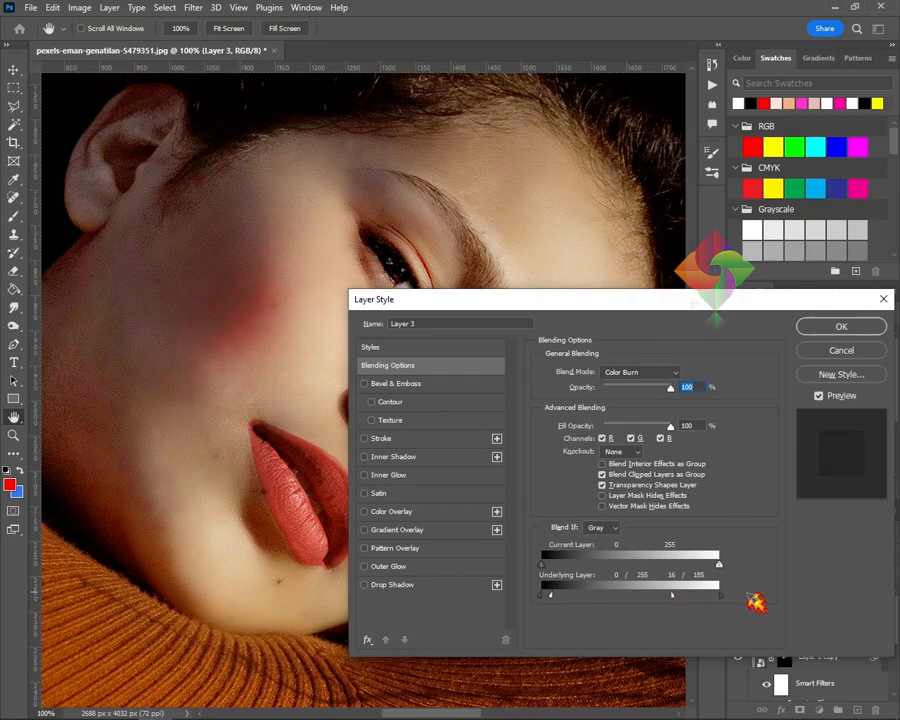
pyautogui.moveTo(673, 596); pyautogui.dragTo(712, 598)
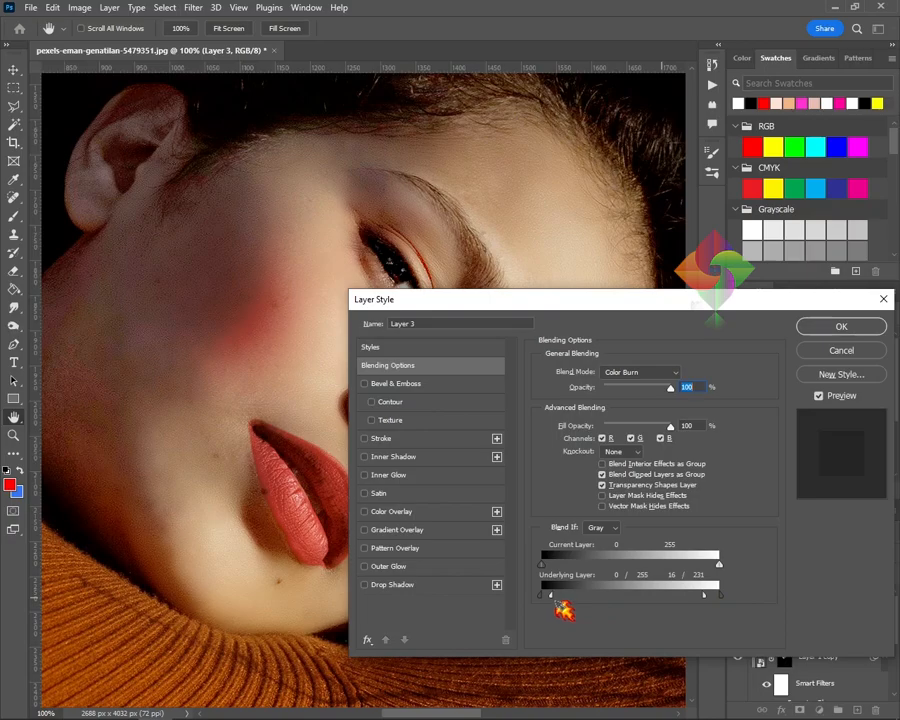
pyautogui.moveTo(551, 597); pyautogui.dragTo(558, 597)
pyautogui.moveTo(720, 598)
pyautogui.mouseDown()
pyautogui.moveTo(678, 603)
pyautogui.moveTo(714, 598)
pyautogui.mouseUp()
pyautogui.click(842, 326)
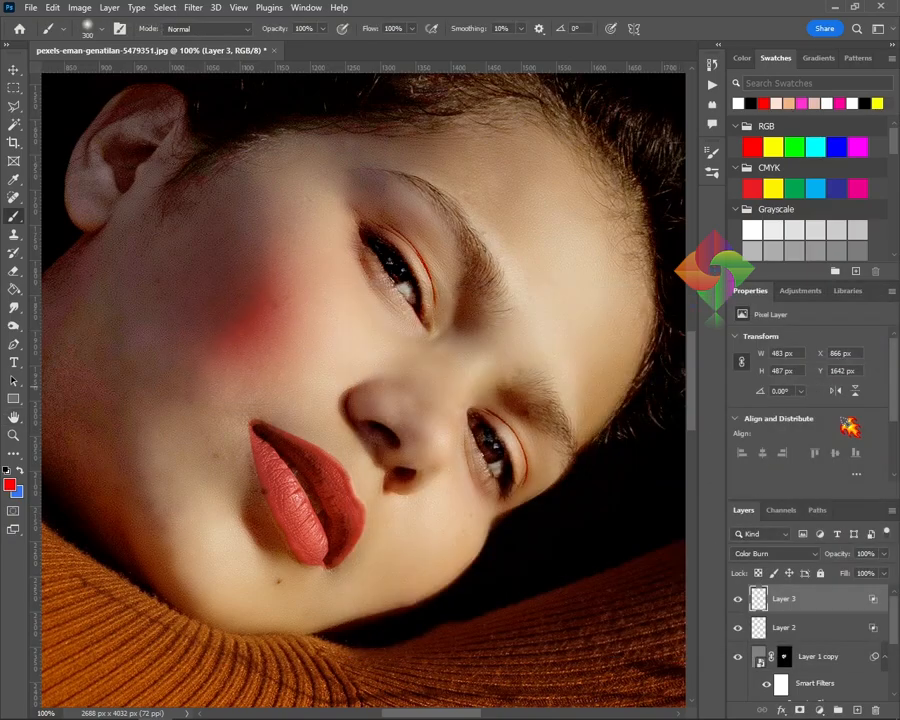
# Set the opacity of the blush layer, Layer 3, to 70%
pyautogui.click(885, 555)
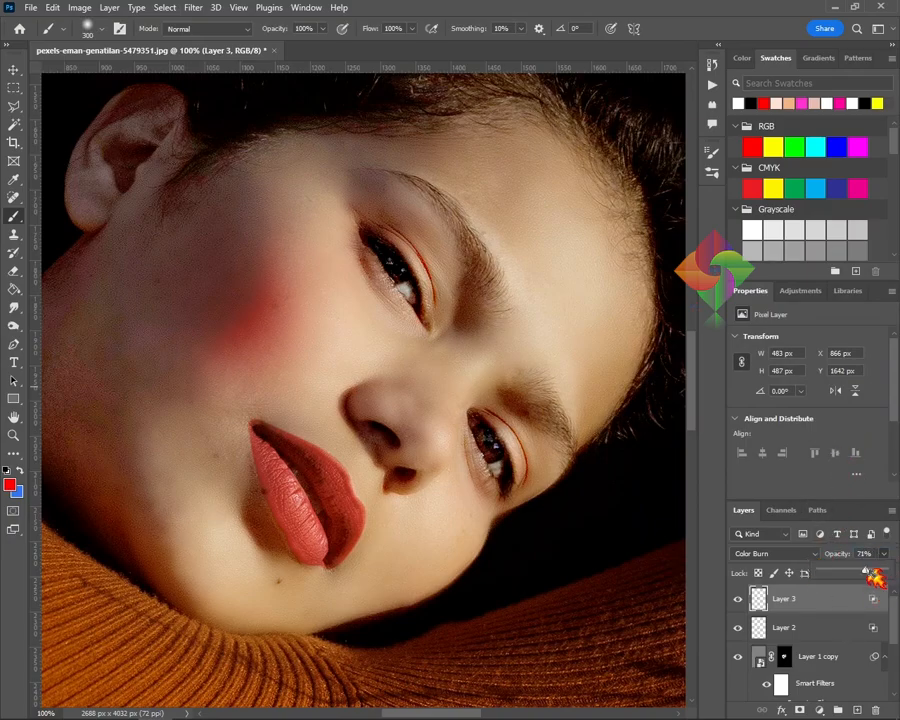
pyautogui.moveTo(866, 571); pyautogui.dragTo(867, 571)
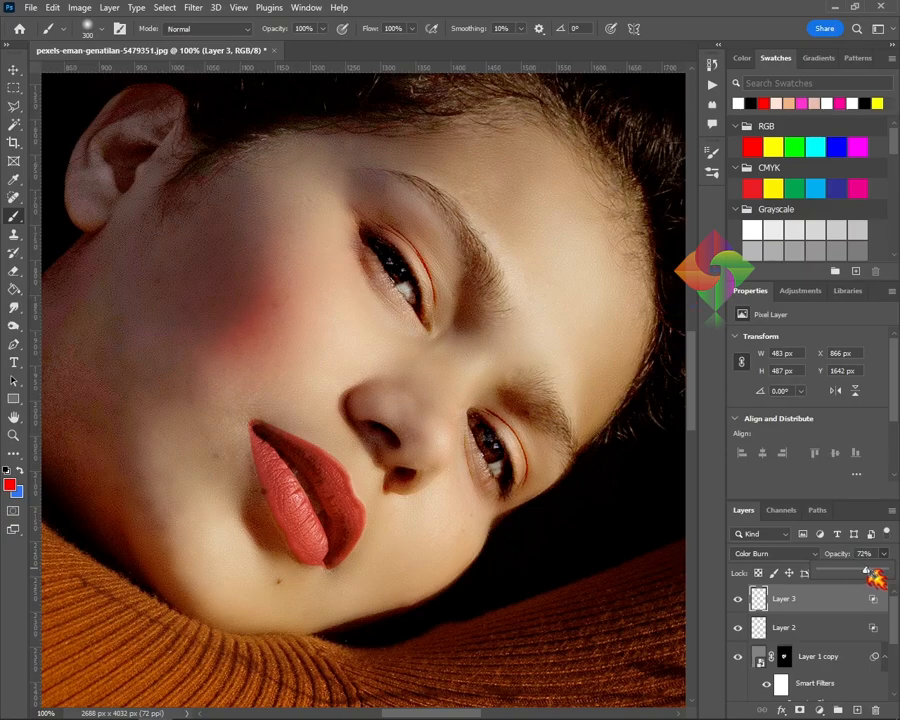
pyautogui.click(824, 575)
pyautogui.write('70')
pyautogui.press('Return')
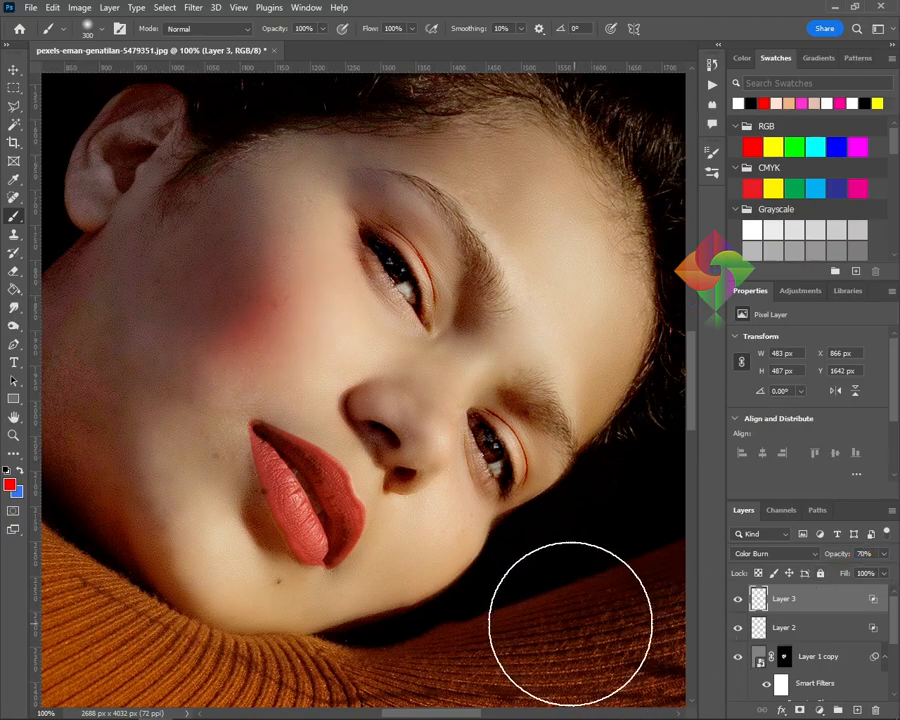
# Add a new layer above Layer 3 and paint one soft red blush spot on the other cheek with a 125 px brush
pyautogui.moveTo(398, 532); pyautogui.dragTo(350, 436)
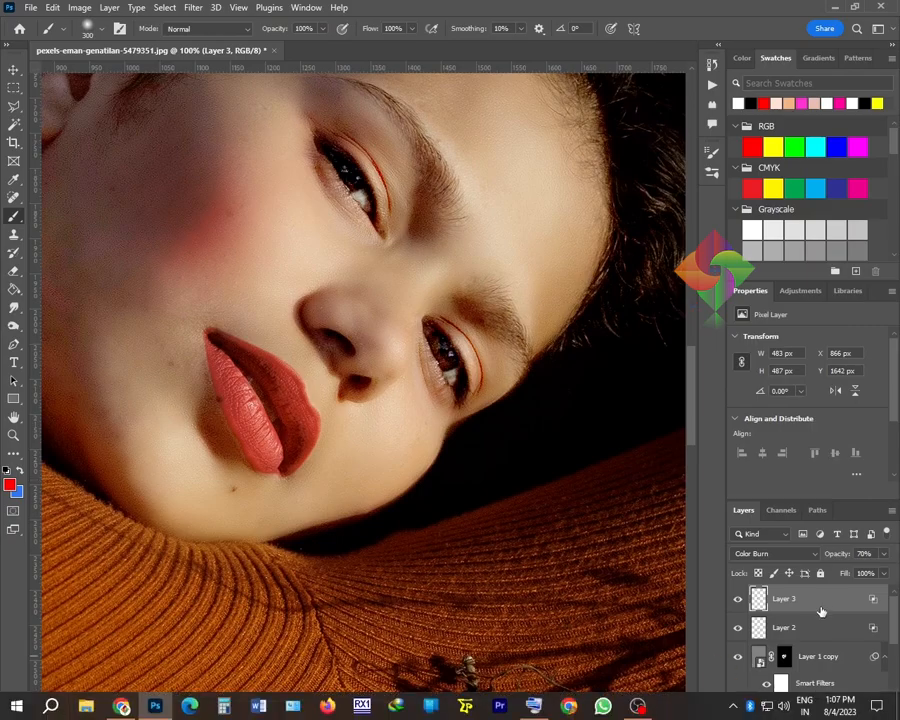
pyautogui.click(857, 711)
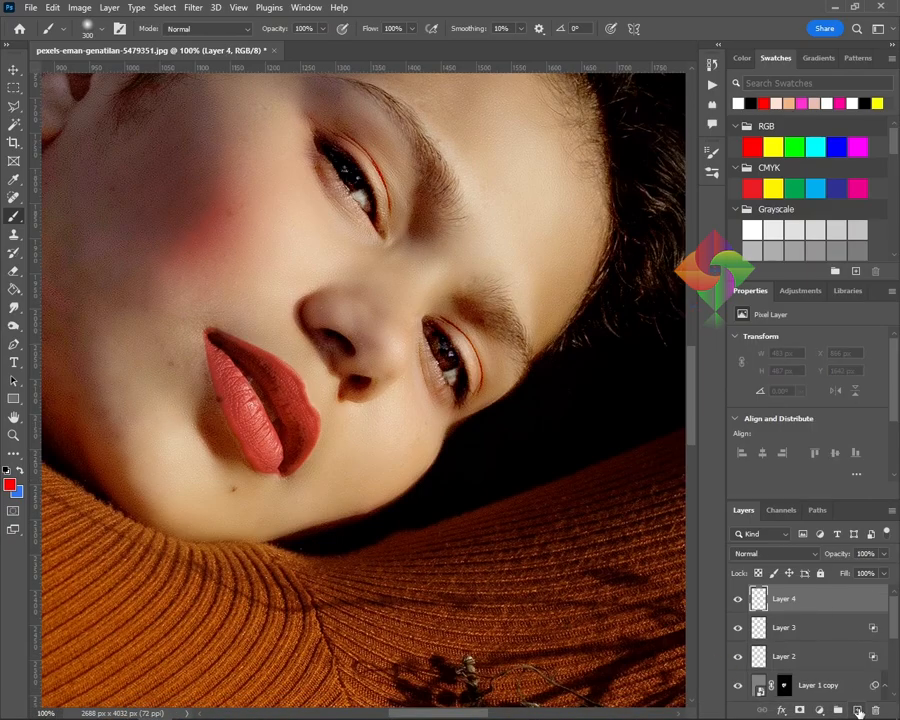
pyautogui.hotkey('ctrl', '+')
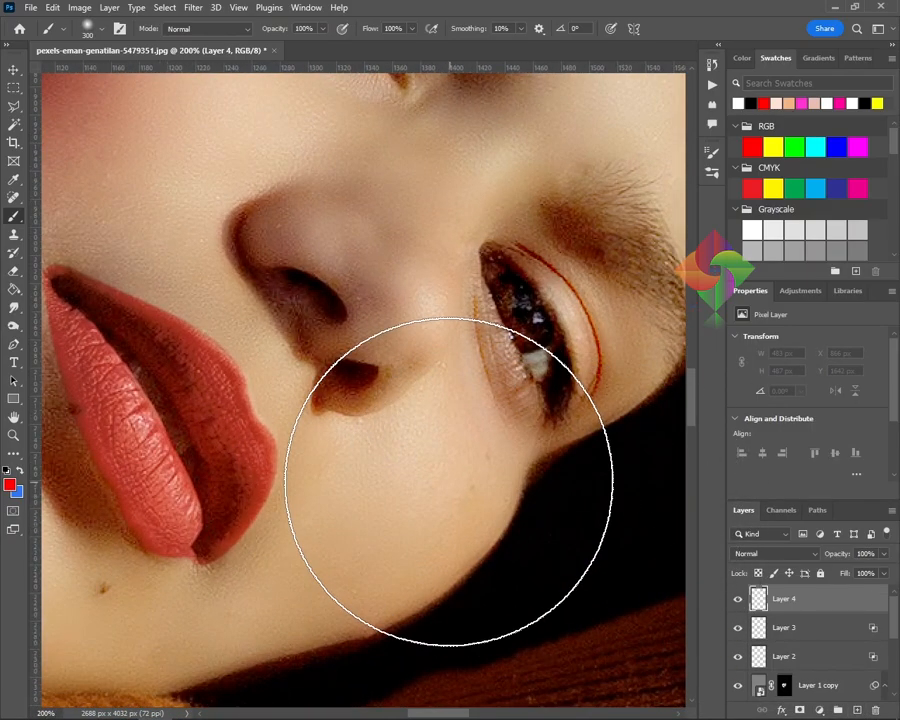
pyautogui.press('[')
pyautogui.press('[')
pyautogui.press('[')
pyautogui.press('[')
pyautogui.press('[')
pyautogui.press('[')
pyautogui.press('[')
pyautogui.press('[')
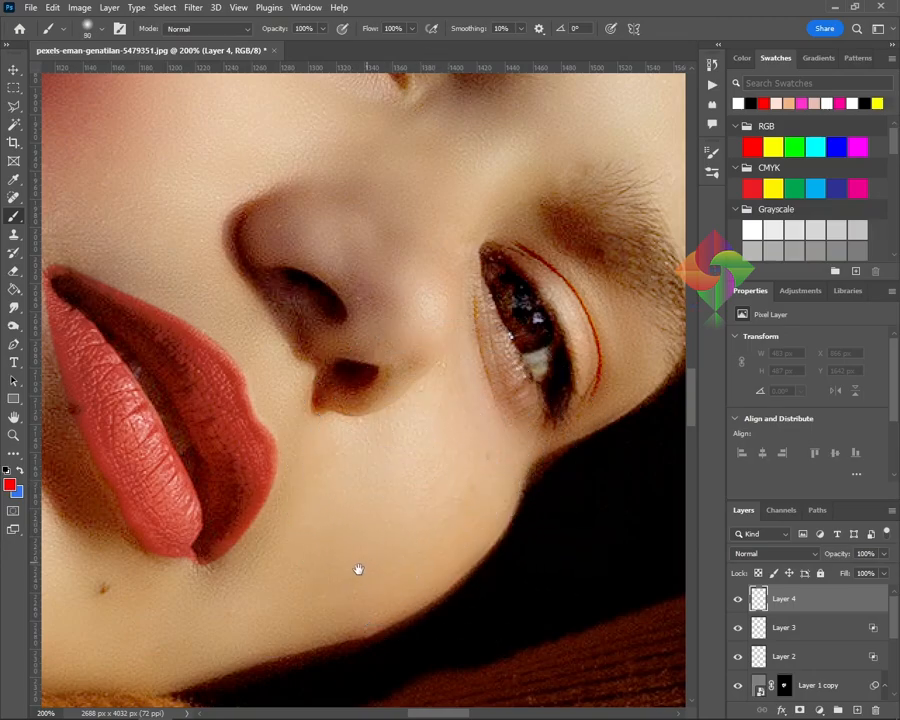
pyautogui.moveTo(362, 569); pyautogui.dragTo(522, 462)
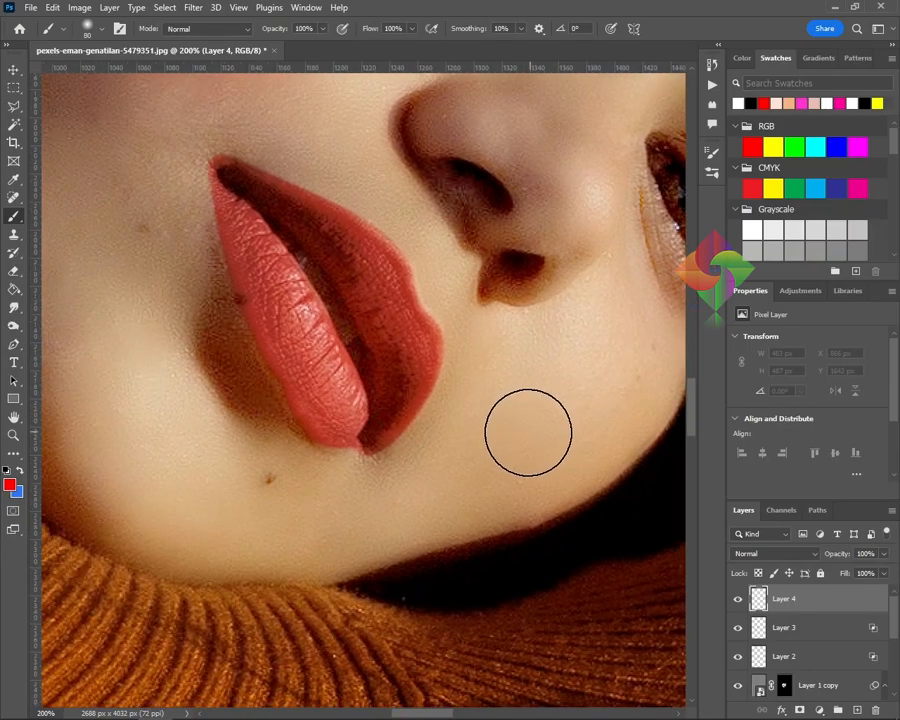
pyautogui.press(']')
pyautogui.press(']')
pyautogui.press(']')
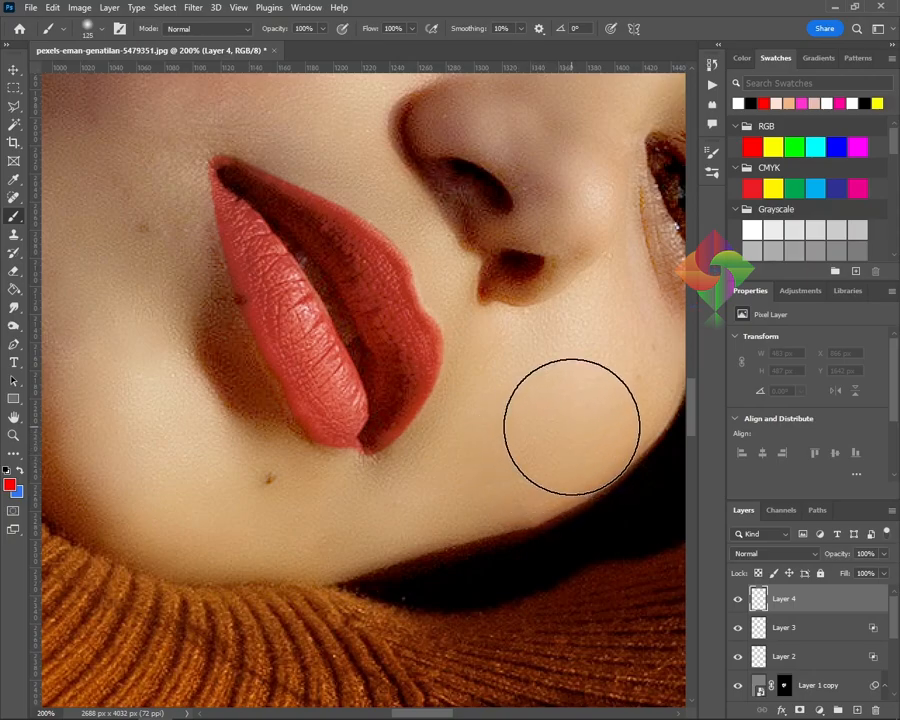
pyautogui.click(565, 425)
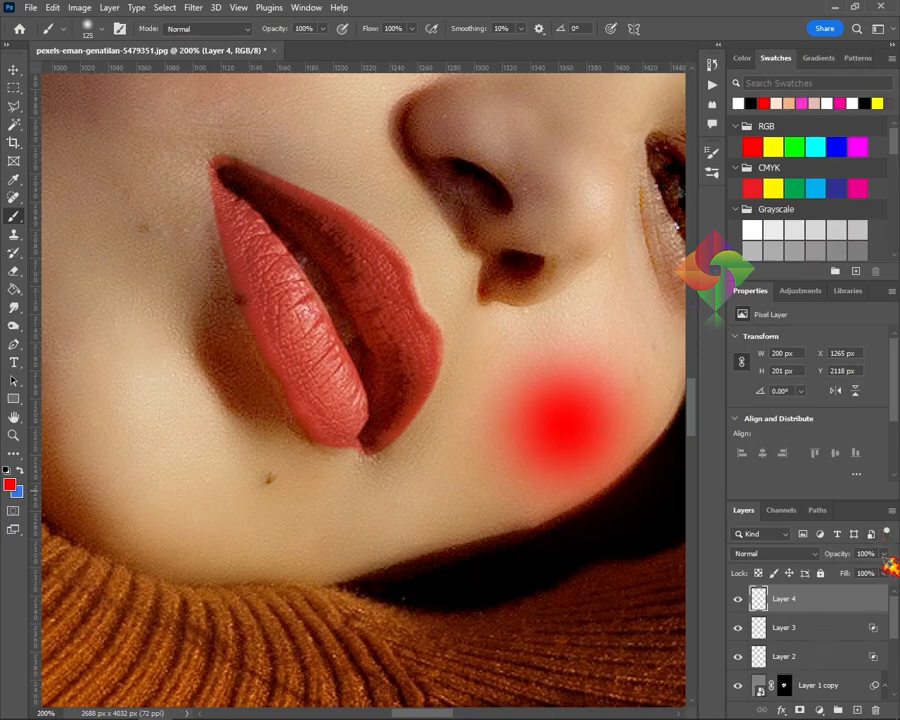
# Set Layer 4 to Soft Light and fade the blush spot by splitting both Underlying Layer Blend If sliders
pyautogui.click(786, 556)
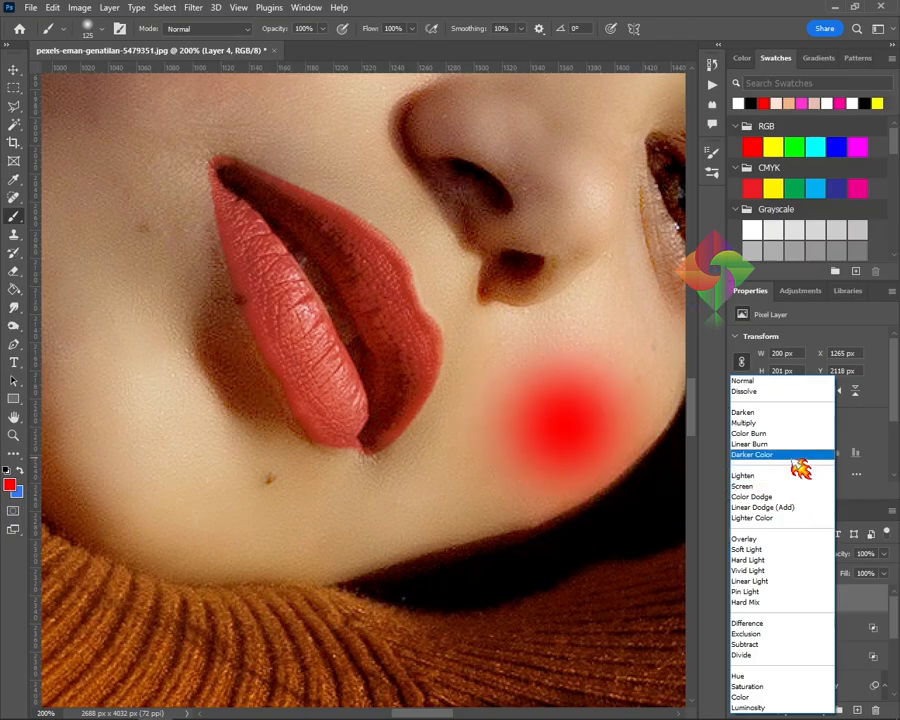
pyautogui.click(760, 549)
pyautogui.rightClick(864, 605)
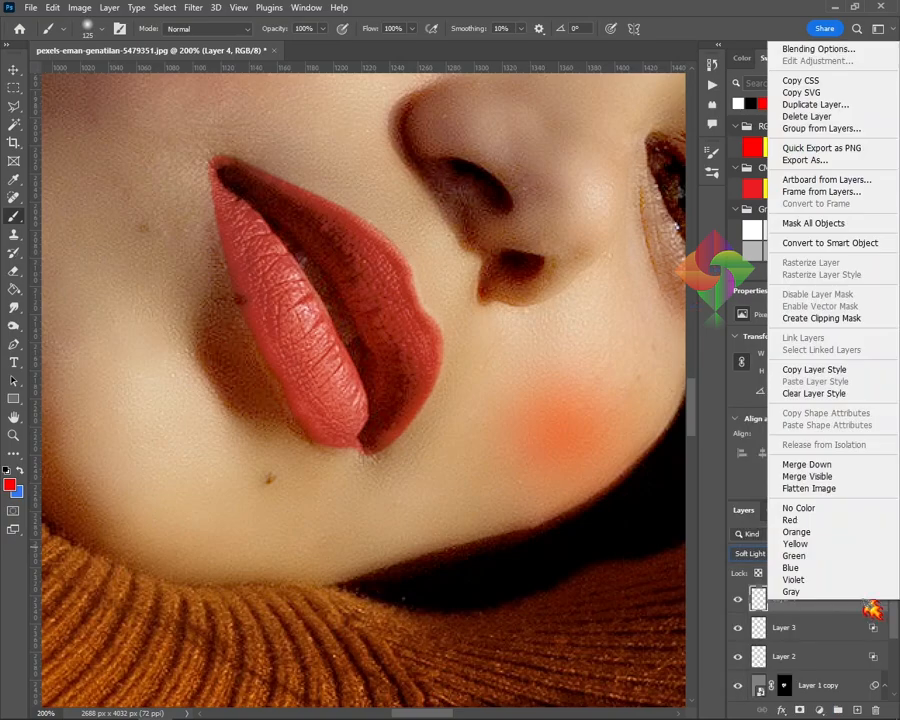
pyautogui.click(855, 51)
pyautogui.moveTo(503, 249); pyautogui.dragTo(198, 245)
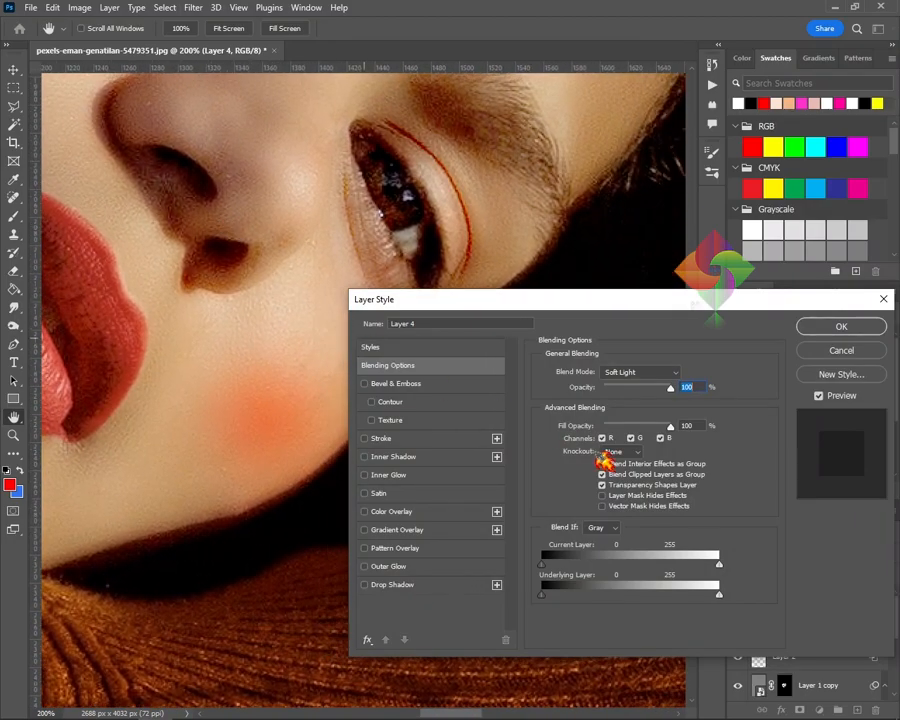
pyautogui.moveTo(546, 597); pyautogui.dragTo(655, 604)
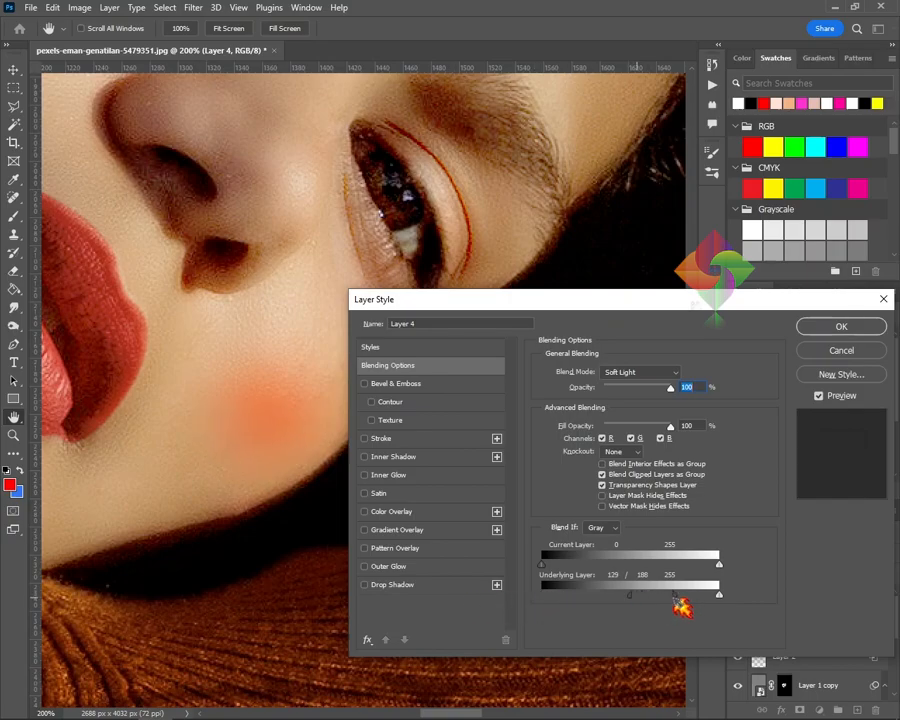
pyautogui.moveTo(667, 598); pyautogui.dragTo(694, 597)
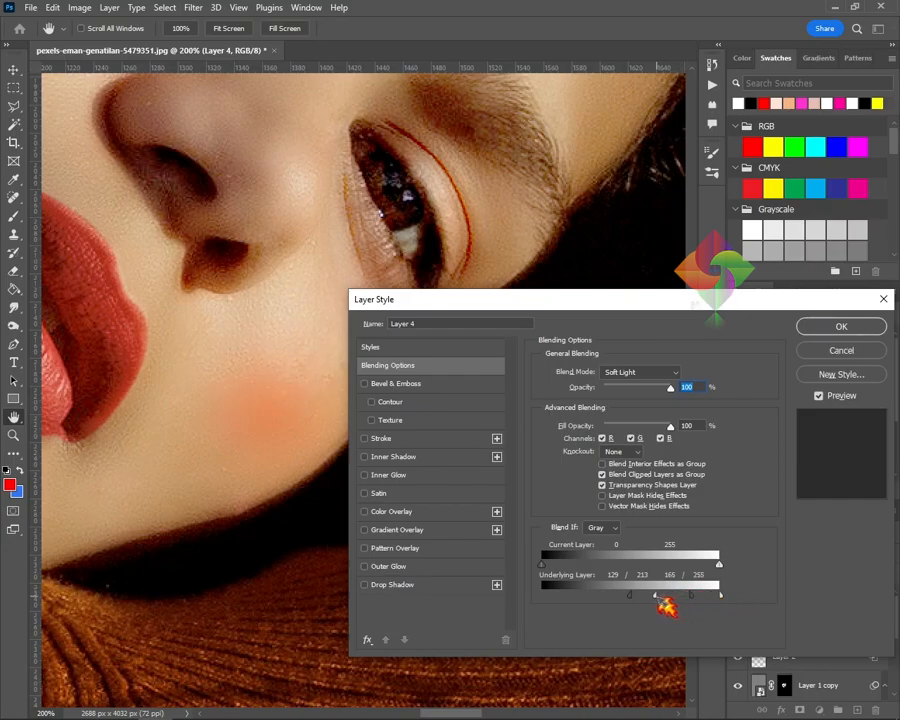
pyautogui.moveTo(654, 596); pyautogui.dragTo(628, 597)
pyautogui.click(857, 330)
# Try Layer 4 at 80% opacity, and restore it to 100%
pyautogui.press('b')
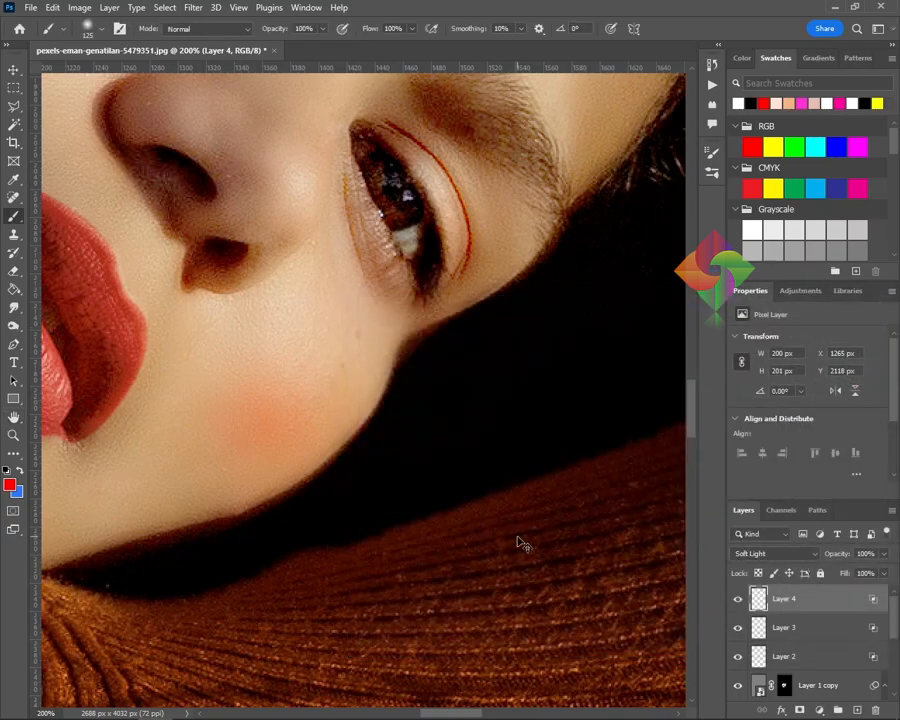
pyautogui.hotkey('ctrl', '-')
pyautogui.hotkey('ctrl', '-')
pyautogui.hotkey('ctrl', '+')
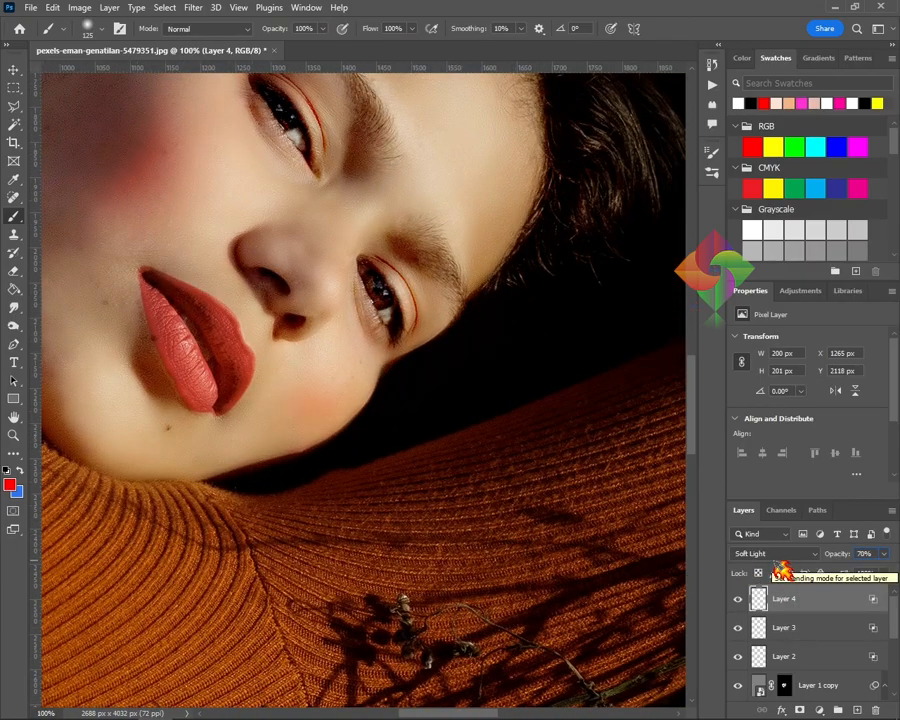
pyautogui.write('80')
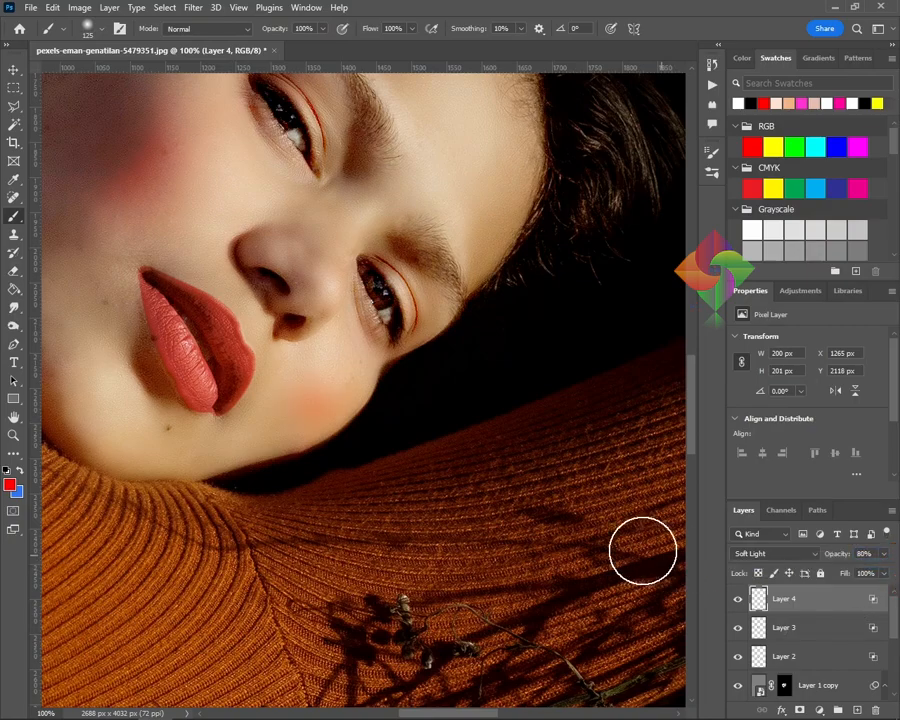
pyautogui.moveTo(382, 356); pyautogui.dragTo(418, 412)
pyautogui.click(881, 574)
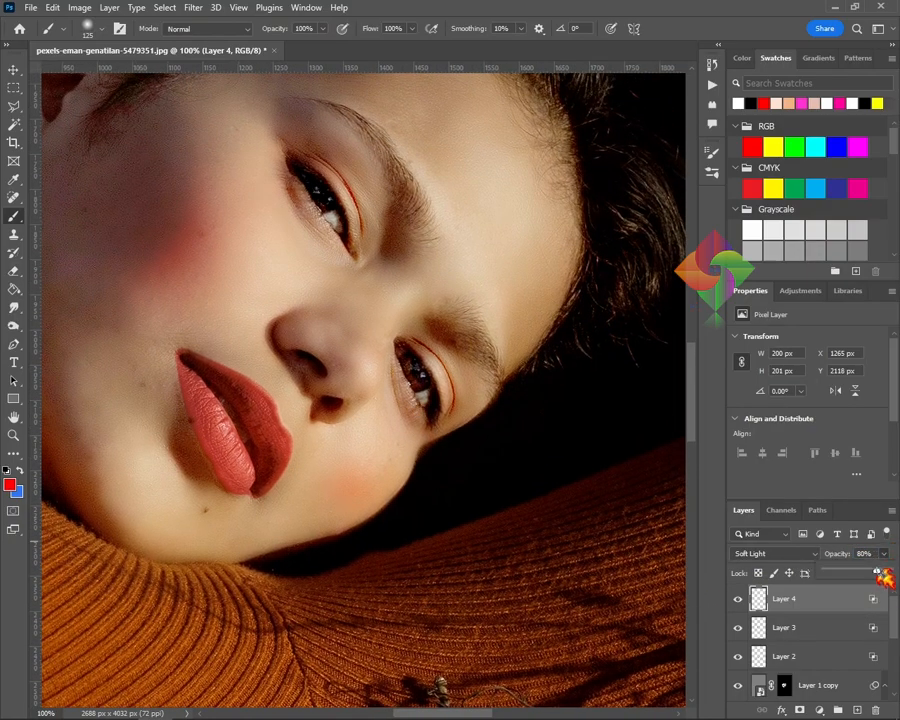
# Try the Linear Burn blend mode on Layer 4 and settle on Color Burn
pyautogui.click(775, 553)
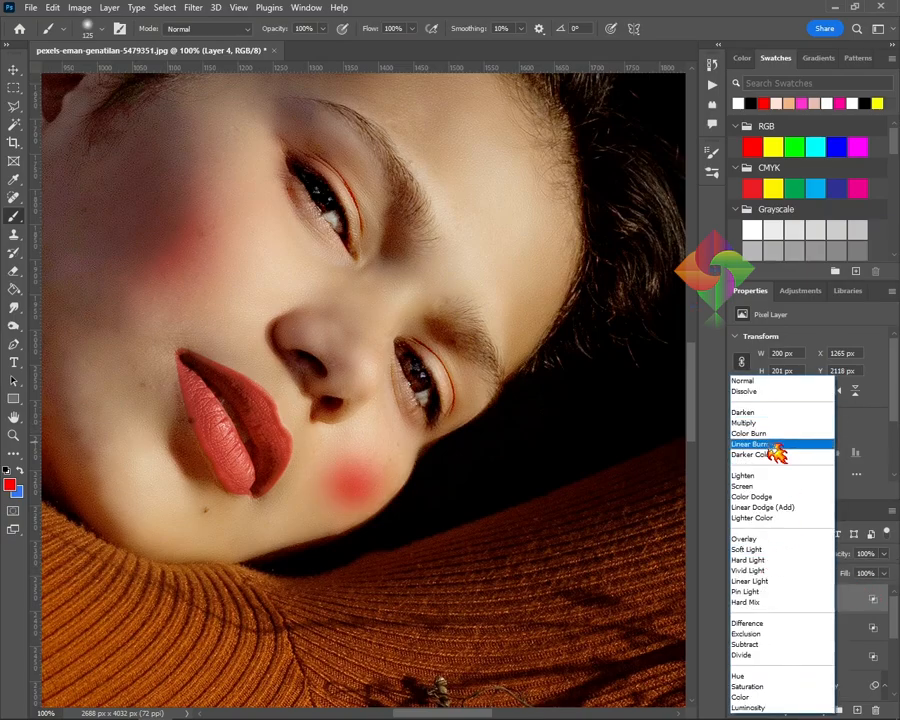
pyautogui.click(770, 444)
pyautogui.click(792, 555)
pyautogui.click(789, 436)
pyautogui.doubleClick(874, 604)
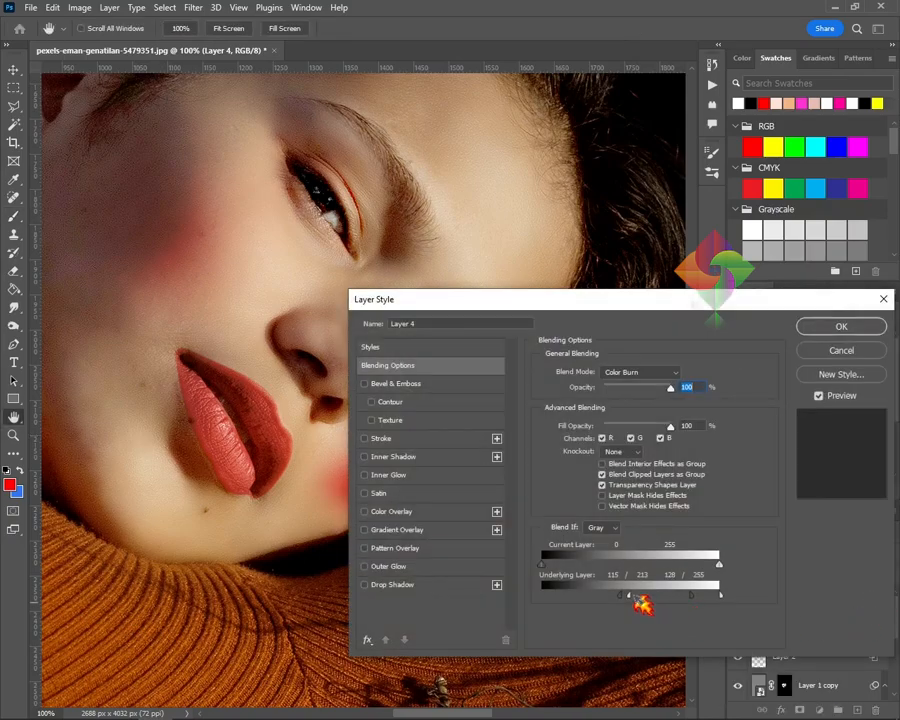
pyautogui.moveTo(241, 507); pyautogui.dragTo(131, 457)
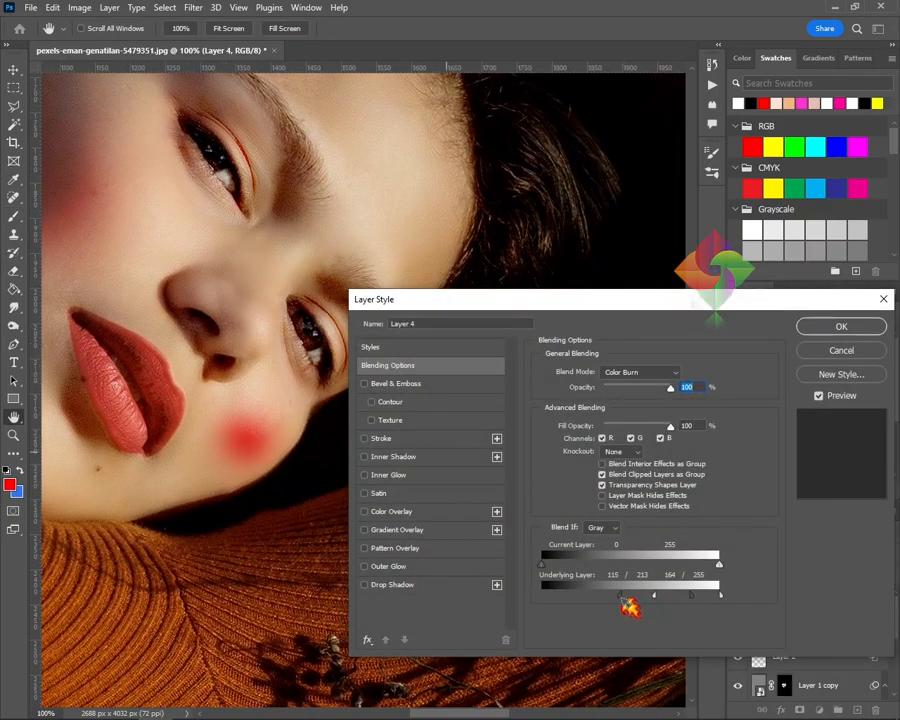
pyautogui.moveTo(622, 597); pyautogui.dragTo(502, 595)
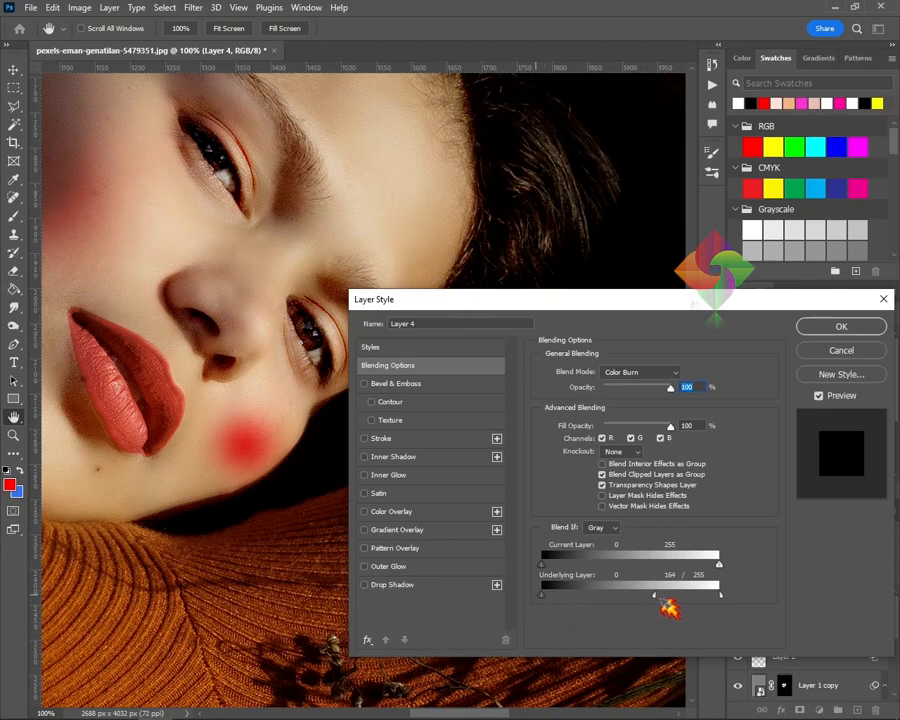
pyautogui.moveTo(609, 597); pyautogui.dragTo(541, 596)
pyautogui.click(841, 350)
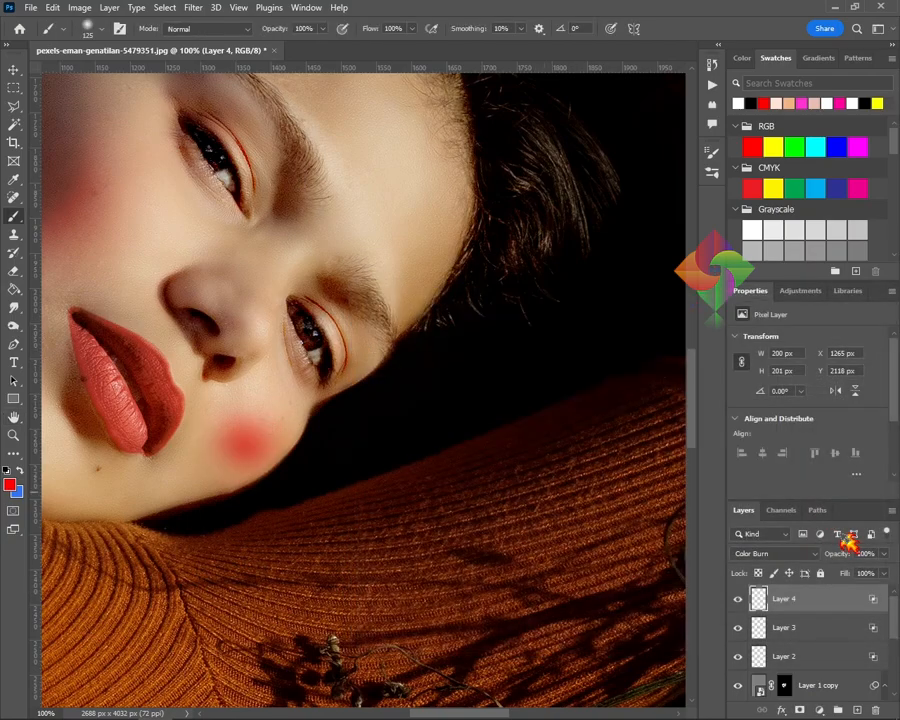
# Reset the Underlying Layer Blend If sliders of Layer 4 to 0 and 255
pyautogui.doubleClick(879, 600)
pyautogui.moveTo(621, 598); pyautogui.dragTo(541, 597)
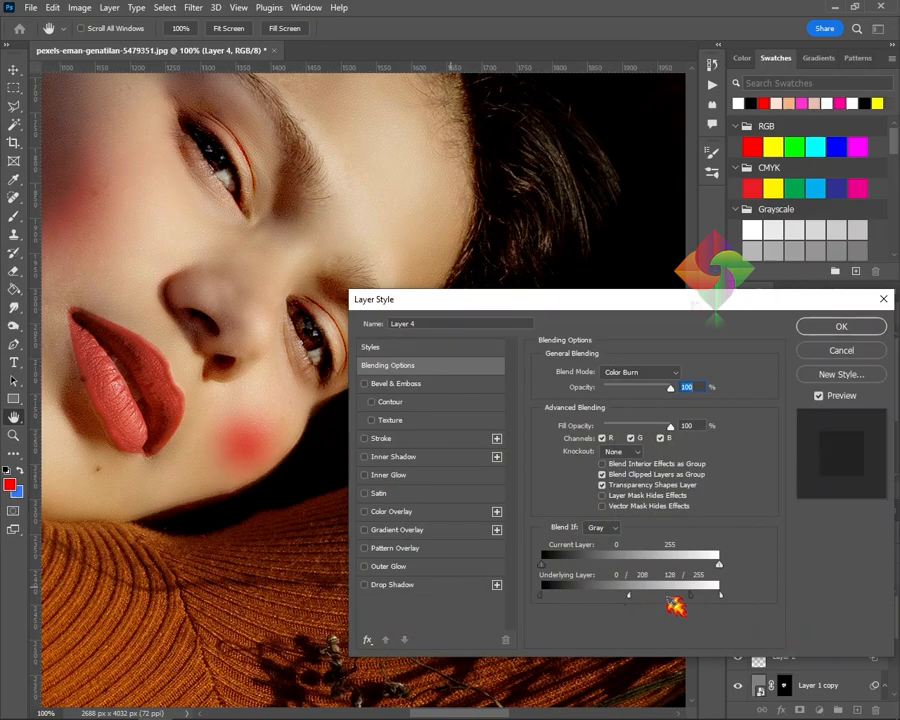
pyautogui.moveTo(690, 597); pyautogui.dragTo(541, 597)
pyautogui.moveTo(630, 597); pyautogui.dragTo(720, 597)
pyautogui.click(852, 353)
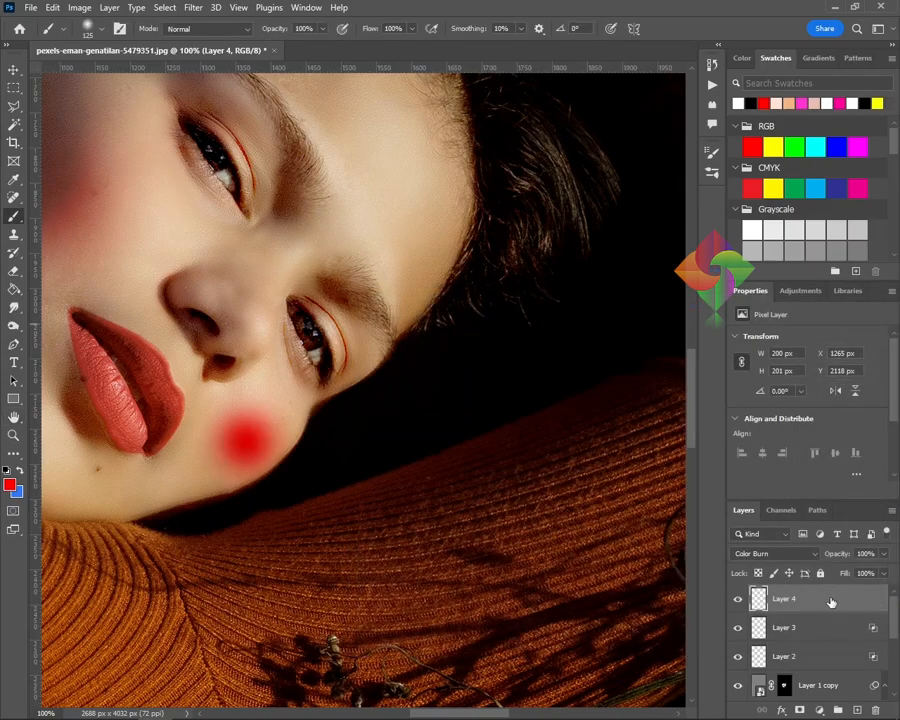
# Blend Layer 4 into the cheek by splitting its Underlying Layer Blend If sliders to 61/248 and 17/255
pyautogui.rightClick(838, 601)
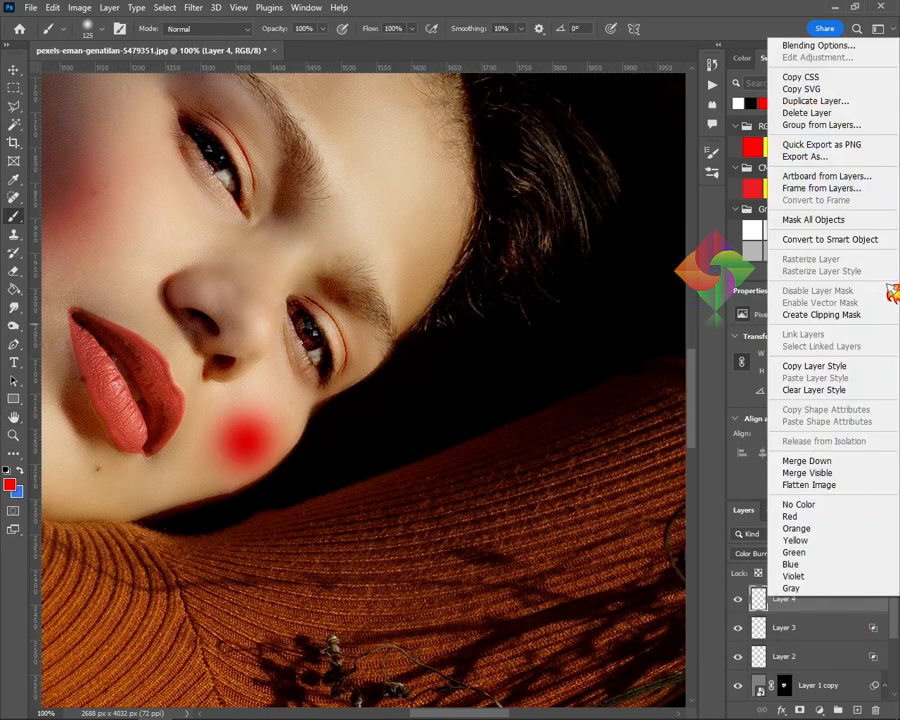
pyautogui.click(852, 44)
pyautogui.moveTo(541, 595)
pyautogui.mouseDown()
pyautogui.moveTo(721, 598)
pyautogui.moveTo(556, 597)
pyautogui.mouseUp()
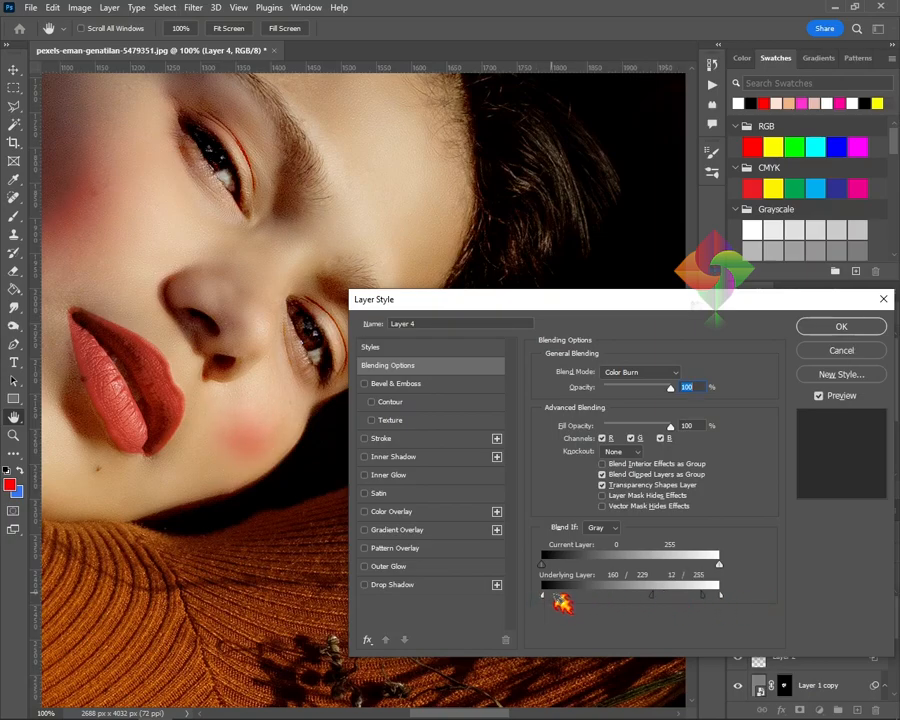
pyautogui.moveTo(653, 597); pyautogui.dragTo(582, 597)
pyautogui.moveTo(708, 598); pyautogui.dragTo(720, 597)
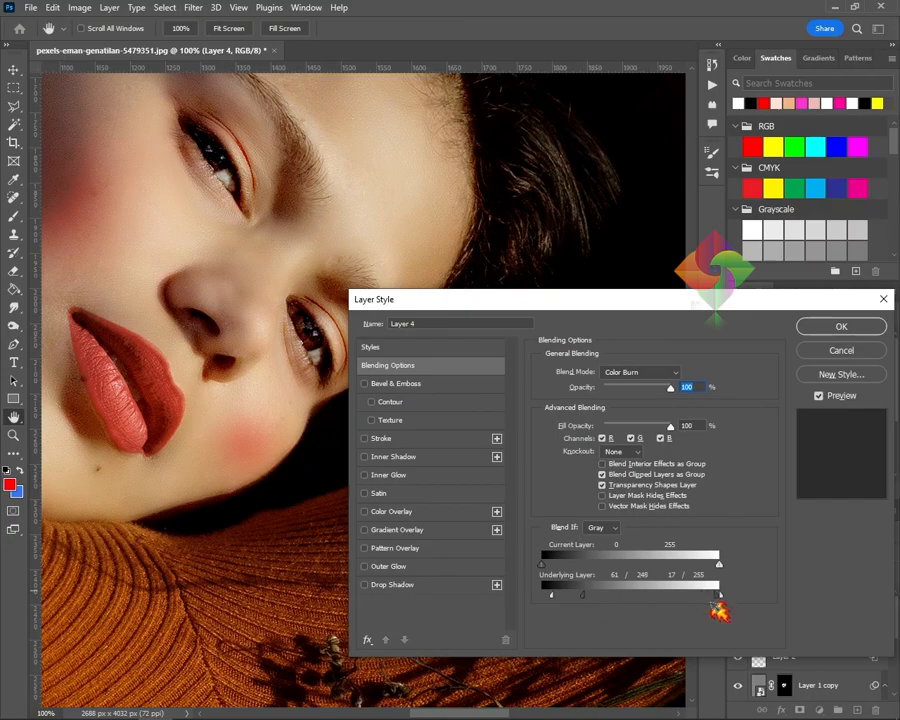
pyautogui.click(841, 351)
# Set the opacity of the Layer 4 blush to 75% after trying 70%
pyautogui.hotkey('ctrl', '-')
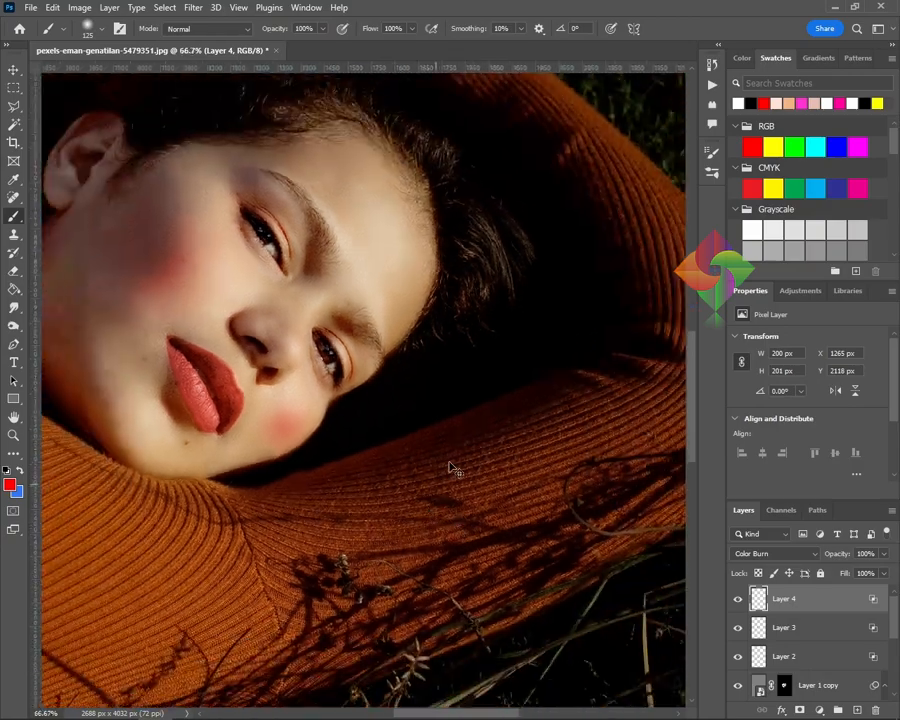
pyautogui.moveTo(335, 404); pyautogui.dragTo(353, 414)
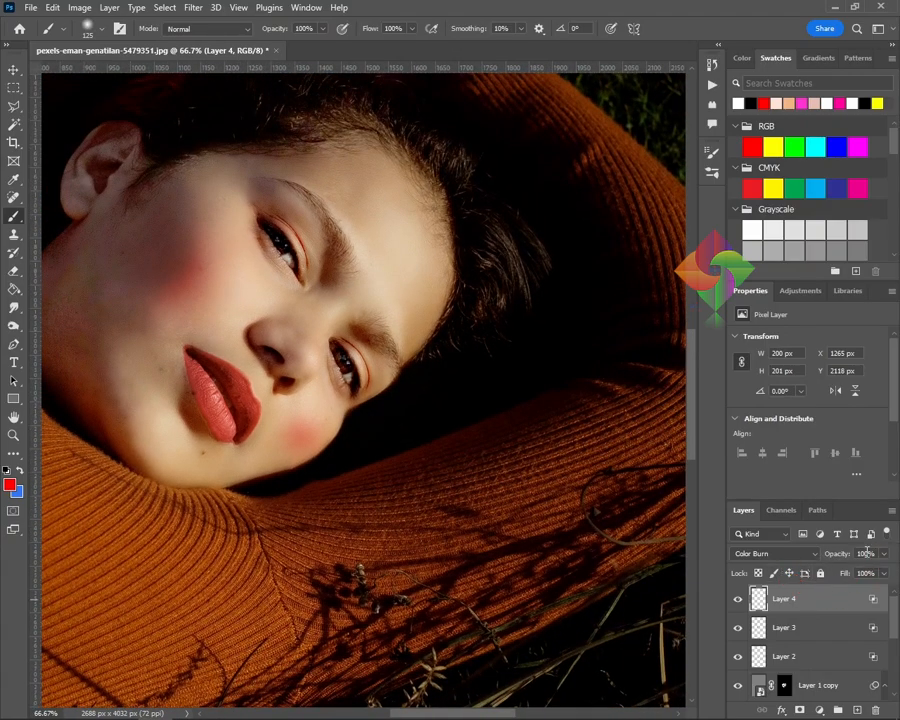
pyautogui.moveTo(870, 554); pyautogui.dragTo(808, 557)
pyautogui.write('70')
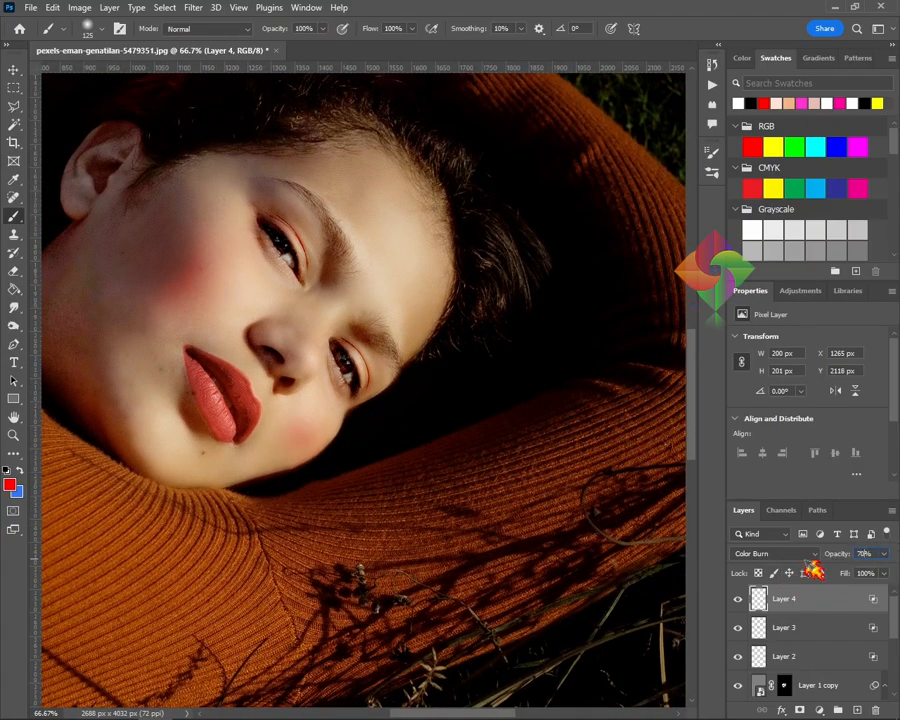
pyautogui.click(795, 626)
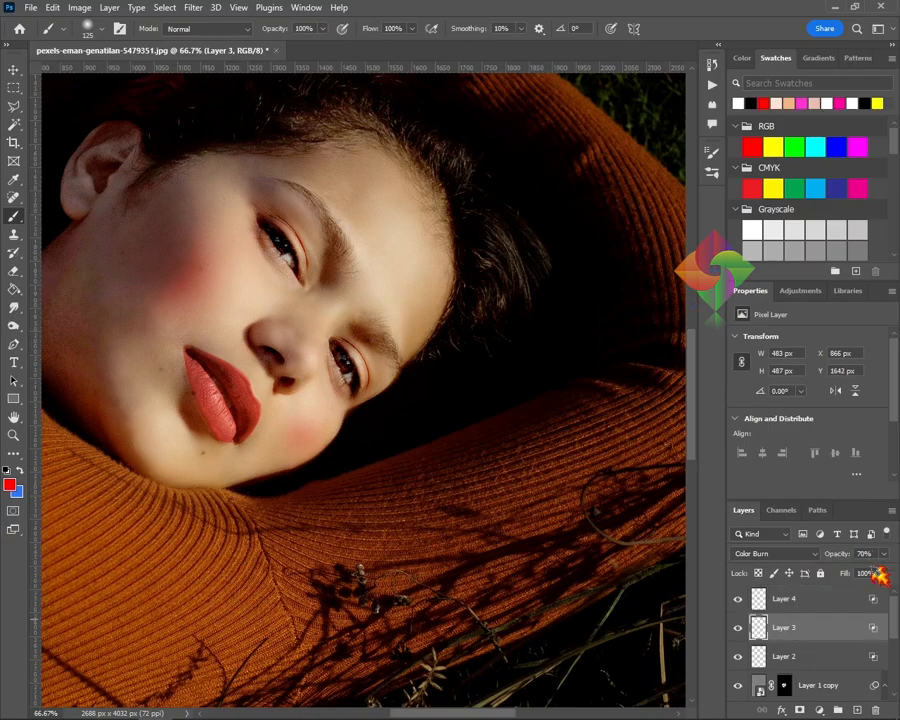
pyautogui.click(840, 600)
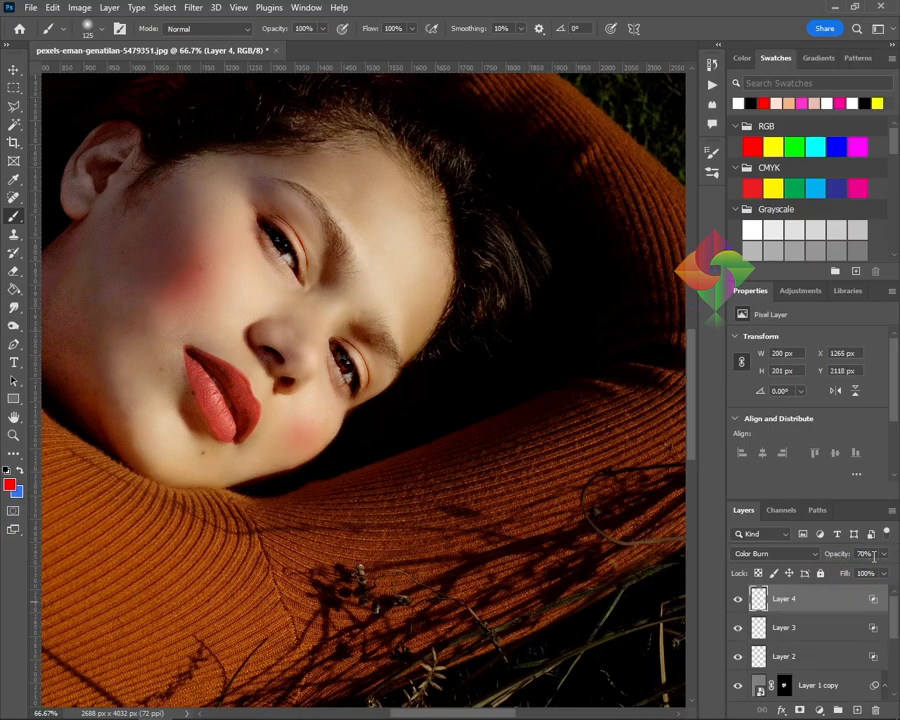
pyautogui.write('75')
# Add a new layer and paint a soft red eyeshadow band between one eye and its eyebrow with a 50 px brush
pyautogui.hotkey('ctrl', '+')
pyautogui.moveTo(391, 418); pyautogui.dragTo(419, 422)
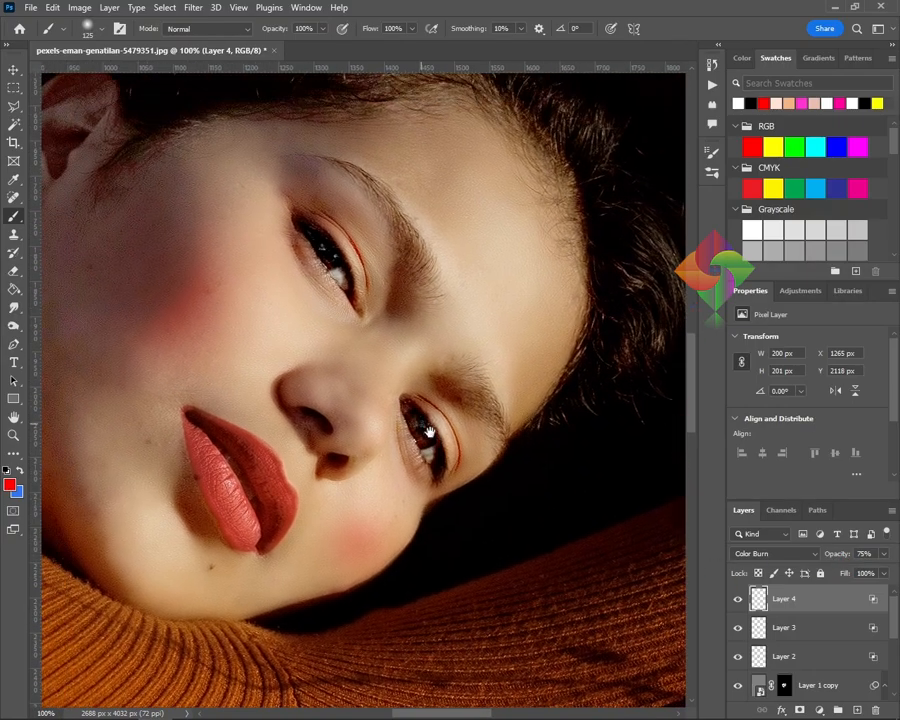
pyautogui.click(857, 710)
pyautogui.hotkey('ctrl', '+')
pyautogui.moveTo(430, 240)
pyautogui.mouseDown()
pyautogui.moveTo(456, 458)
pyautogui.moveTo(356, 240)
pyautogui.moveTo(245, 195)
pyautogui.moveTo(357, 265)
pyautogui.moveTo(257, 199)
pyautogui.moveTo(344, 229)
pyautogui.mouseUp()
pyautogui.press('[')
pyautogui.press('[')
pyautogui.press('[')
pyautogui.press('[')
pyautogui.press('[')
pyautogui.press('[')
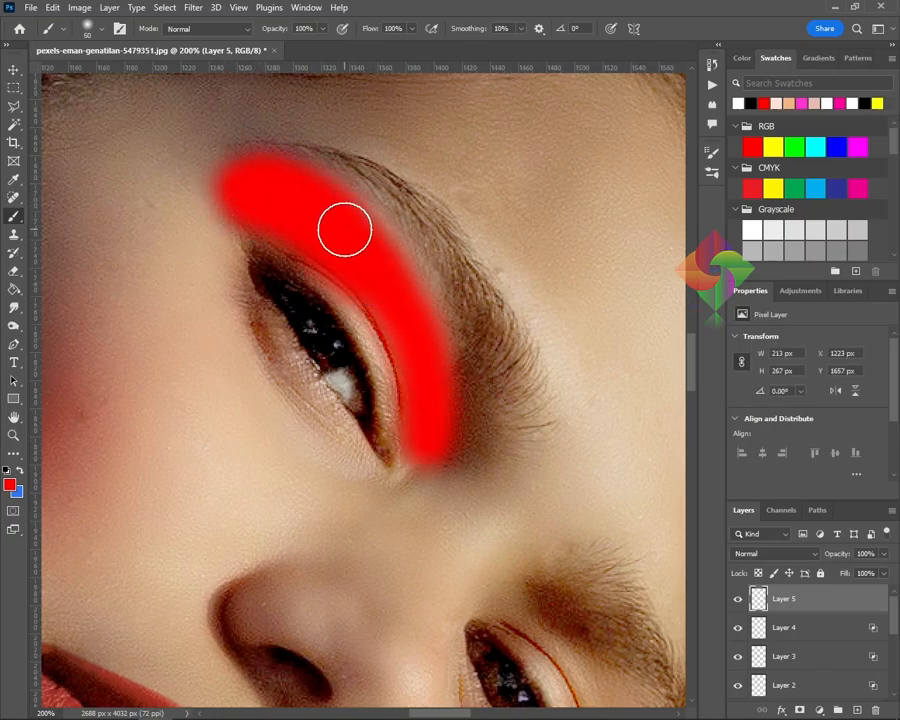
# Extend the red eyeshadow toward the eyebrow and fill the eyelid to the lash line, reducing the brush to 20 px
pyautogui.press('[')
pyautogui.moveTo(296, 184); pyautogui.dragTo(397, 269)
pyautogui.press('[')
pyautogui.press('[')
pyautogui.press('[')
pyautogui.press('[')
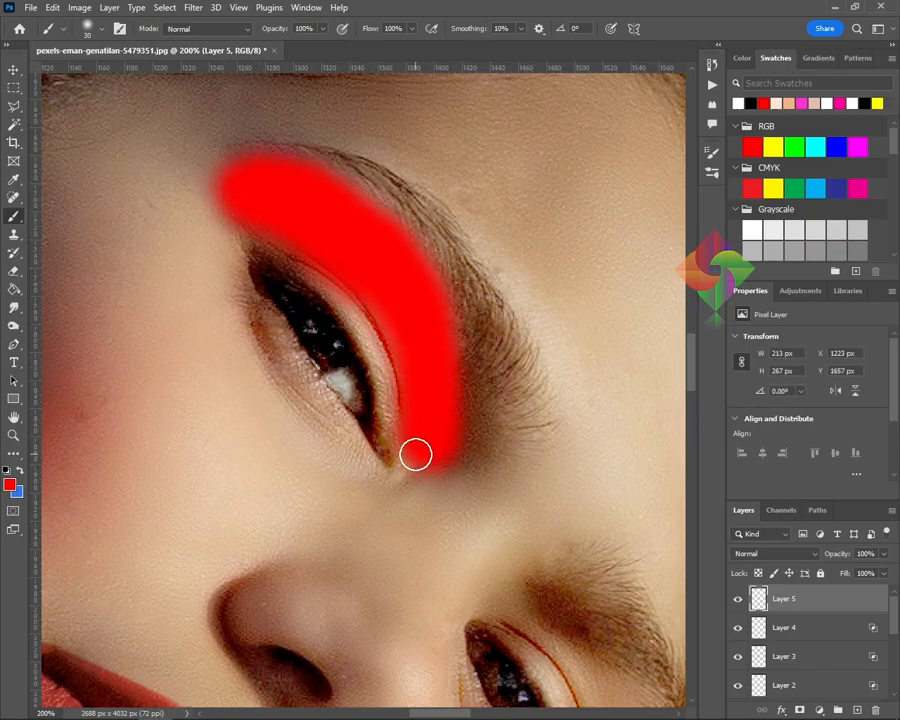
pyautogui.press('[')
pyautogui.moveTo(406, 429)
pyautogui.mouseDown()
pyautogui.moveTo(386, 362)
pyautogui.moveTo(328, 278)
pyautogui.moveTo(249, 216)
pyautogui.mouseUp()
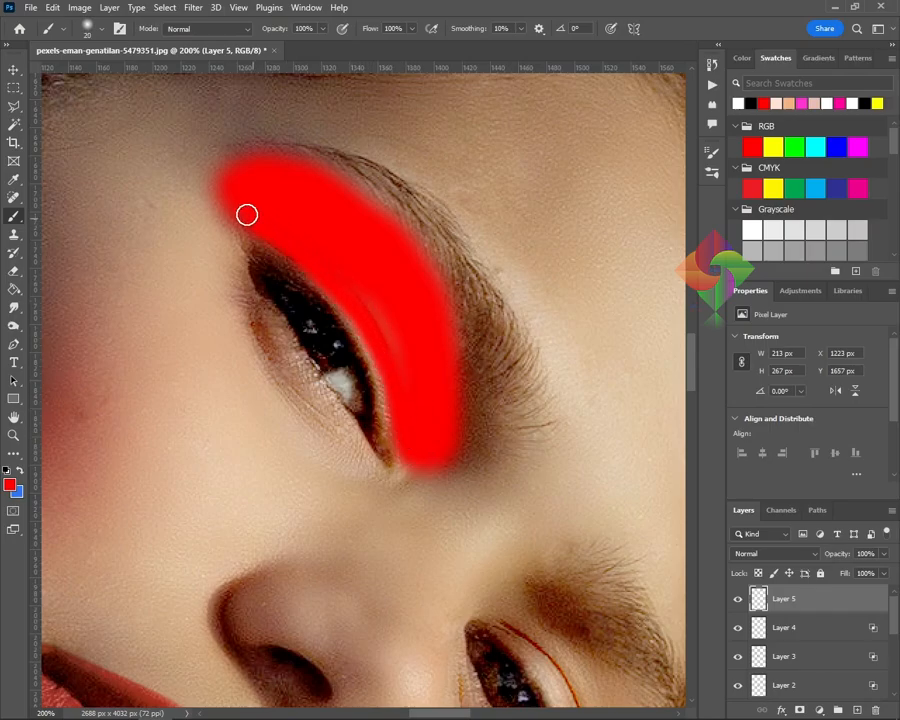
# Finish the red eyeshadow down to the eye's inner corner with a 30 px brush and set Layer 5 to Multiply
pyautogui.moveTo(310, 250); pyautogui.dragTo(399, 390)
pyautogui.moveTo(418, 448)
pyautogui.mouseDown()
pyautogui.moveTo(455, 433)
pyautogui.moveTo(444, 425)
pyautogui.moveTo(431, 360)
pyautogui.moveTo(444, 372)
pyautogui.moveTo(451, 452)
pyautogui.moveTo(421, 477)
pyautogui.moveTo(414, 426)
pyautogui.mouseUp()
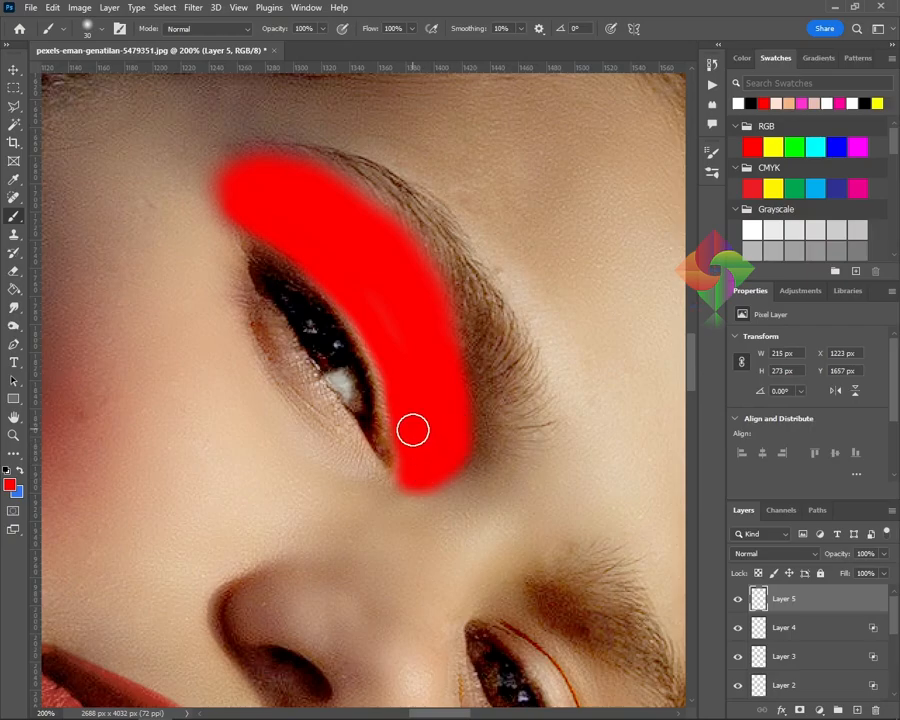
pyautogui.moveTo(487, 524); pyautogui.dragTo(386, 424)
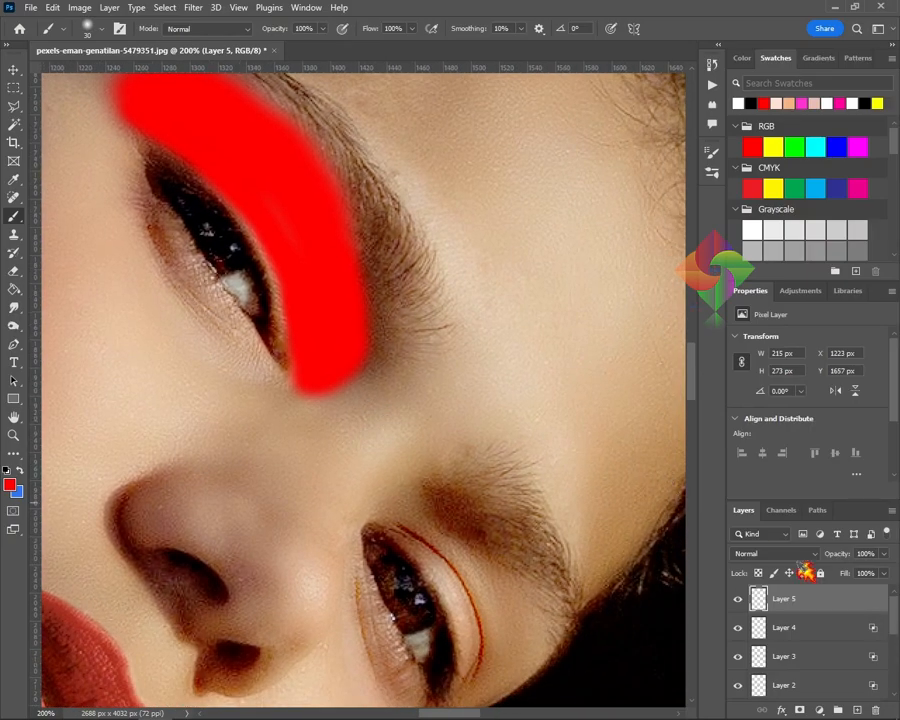
pyautogui.click(787, 554)
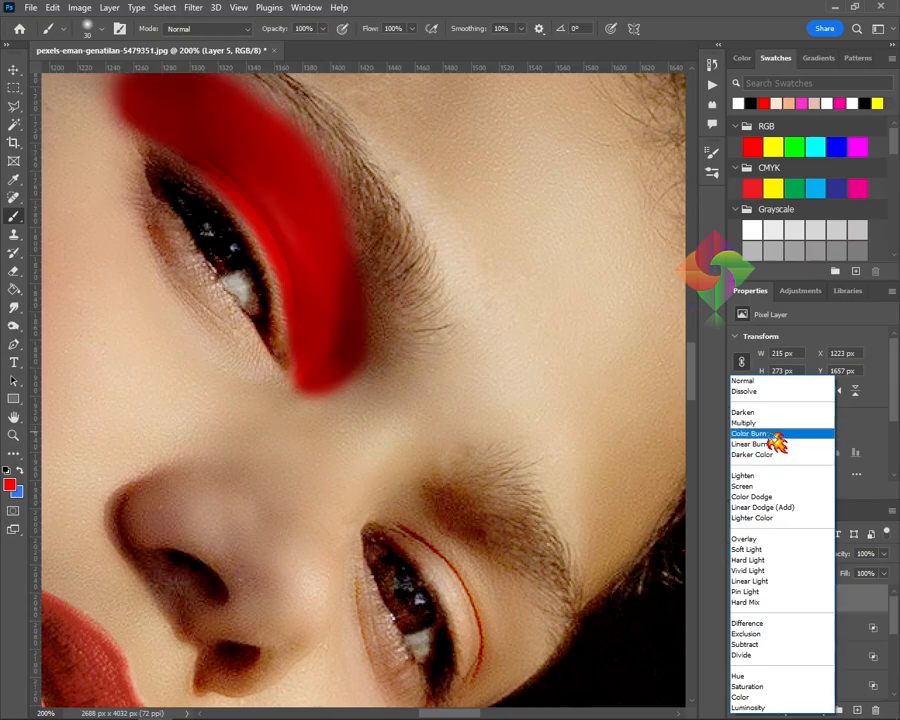
pyautogui.click(775, 423)
# Blend Layer 5 into the eyelid by splitting its Underlying Layer Blend If sliders to 0/208 and 23/255
pyautogui.rightClick(856, 602)
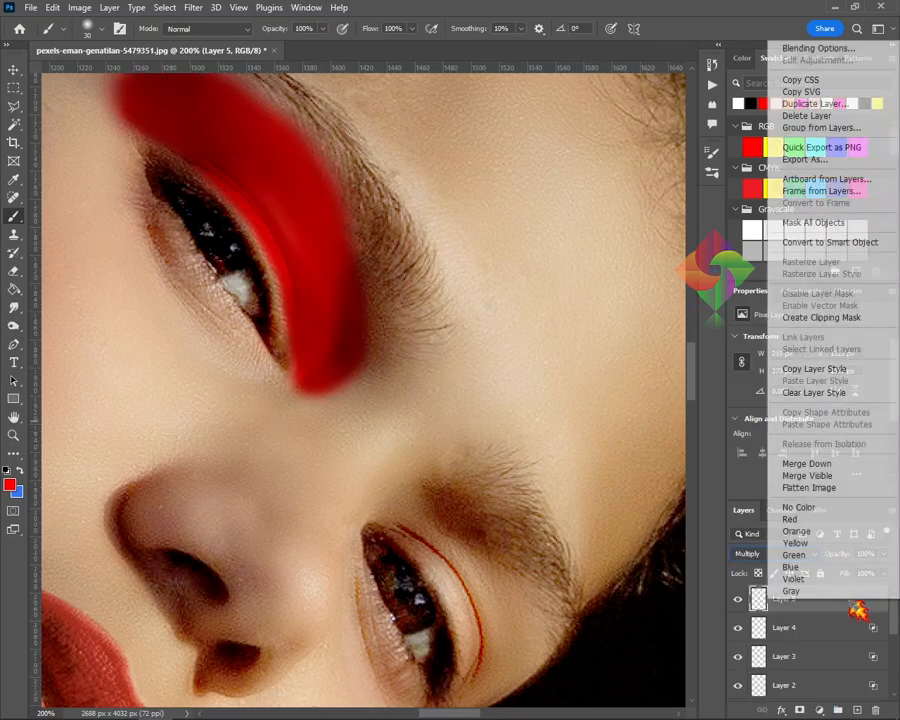
pyautogui.click(835, 48)
pyautogui.moveTo(541, 594)
pyautogui.mouseDown()
pyautogui.moveTo(657, 607)
pyautogui.moveTo(605, 607)
pyautogui.mouseUp()
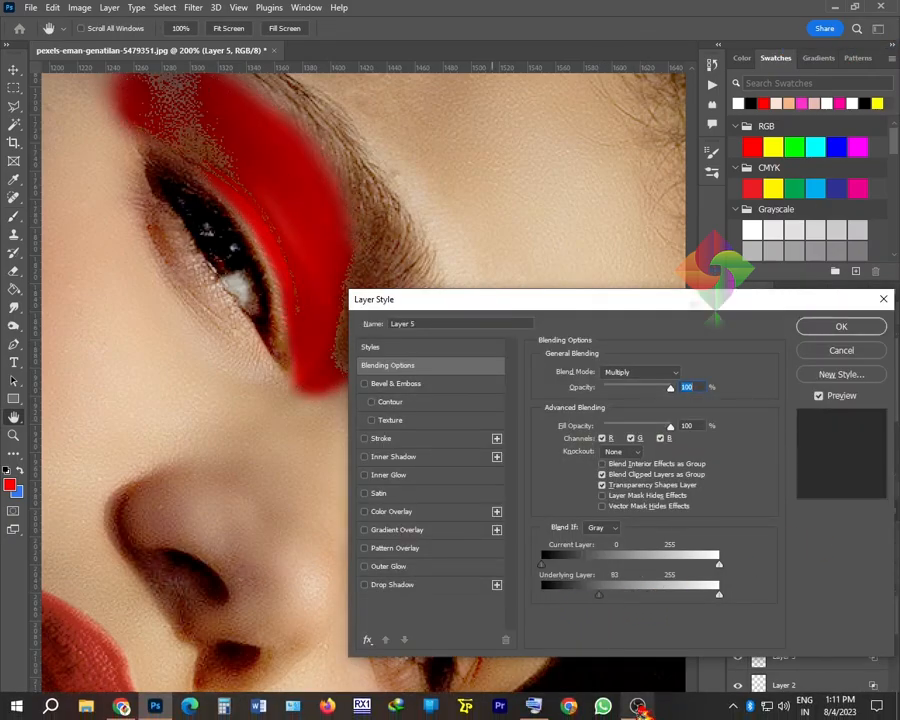
pyautogui.click(637, 706)
pyautogui.moveTo(500, 500); pyautogui.dragTo(321, 476)
pyautogui.click(222, 662)
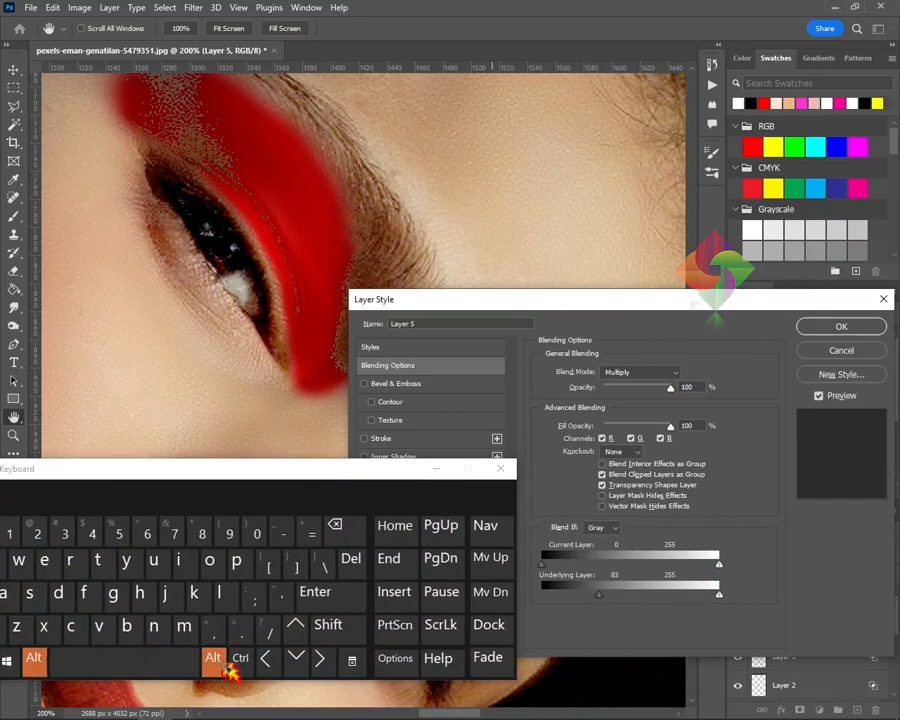
pyautogui.moveTo(601, 597); pyautogui.dragTo(522, 590)
pyautogui.moveTo(630, 605); pyautogui.dragTo(742, 608)
pyautogui.press('alt')
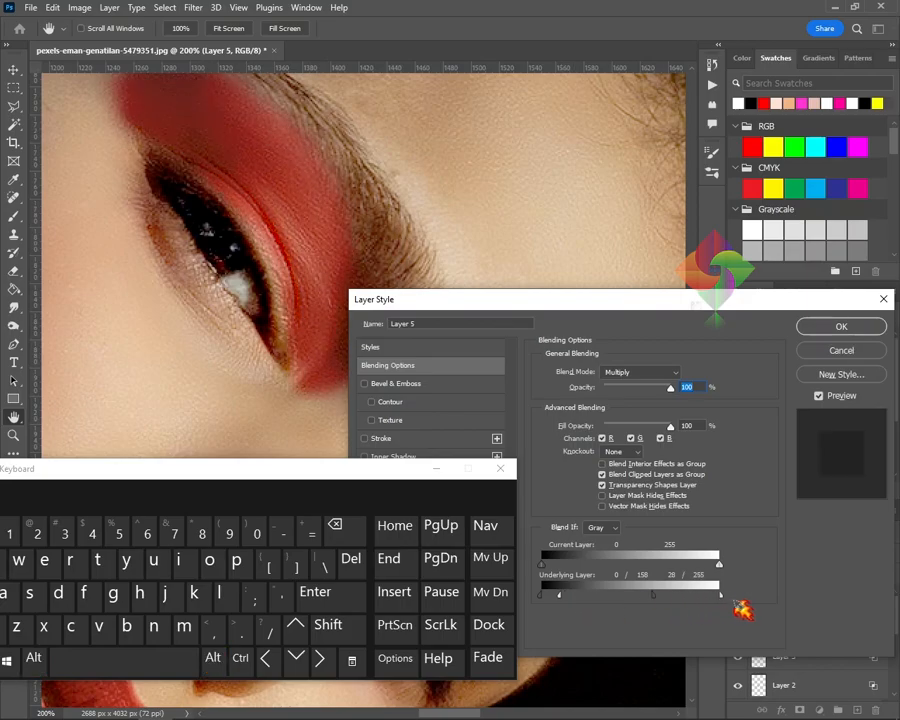
pyautogui.moveTo(562, 598)
pyautogui.mouseDown()
pyautogui.moveTo(600, 600)
pyautogui.moveTo(548, 600)
pyautogui.moveTo(558, 598)
pyautogui.mouseUp()
pyautogui.moveTo(657, 597); pyautogui.dragTo(689, 599)
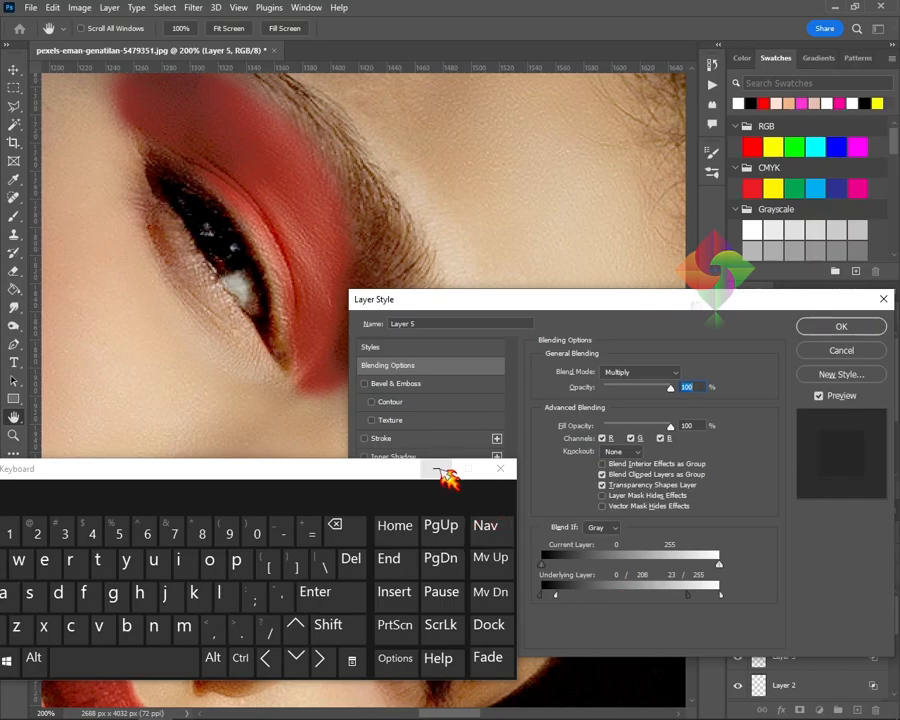
pyautogui.click(500, 468)
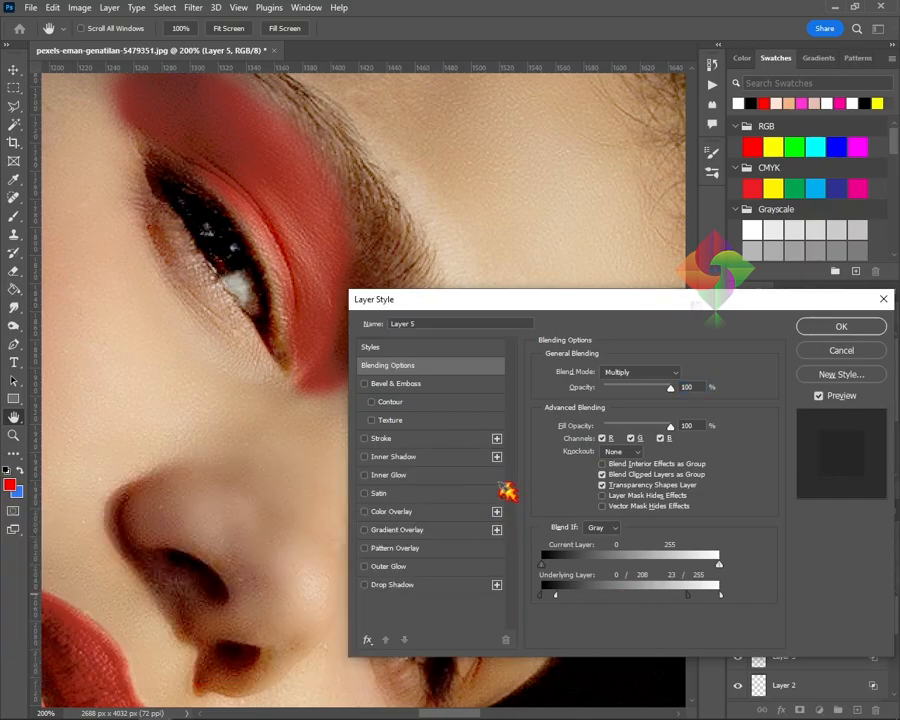
pyautogui.click(843, 328)
# Reduce the opacity of the Layer 5 eyeshadow to 35% after trying 38%
pyautogui.click(884, 553)
pyautogui.moveTo(884, 572); pyautogui.dragTo(862, 572)
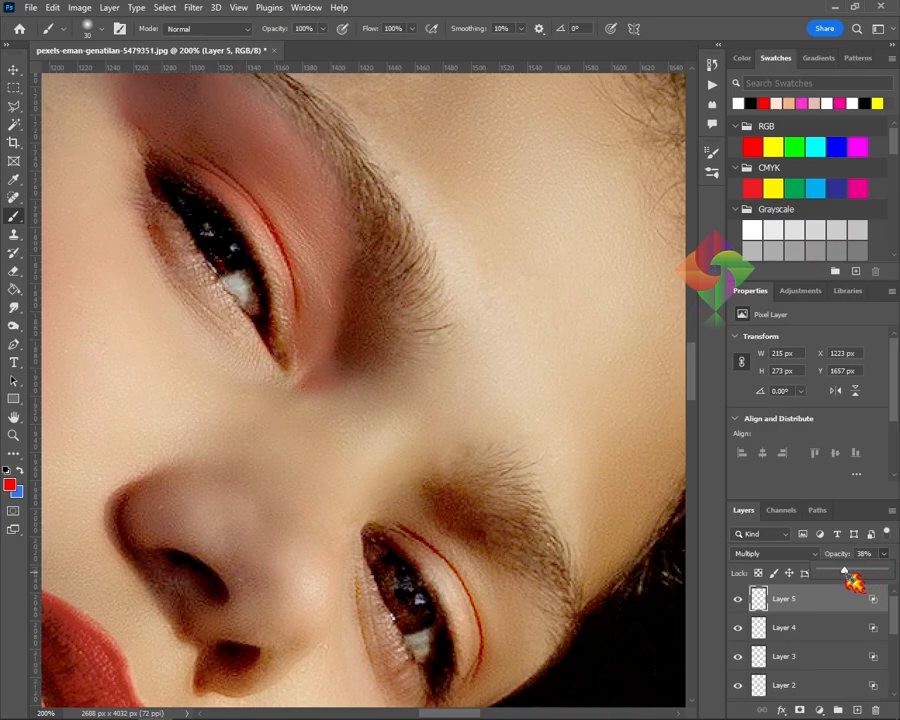
pyautogui.moveTo(864, 553); pyautogui.dragTo(838, 562)
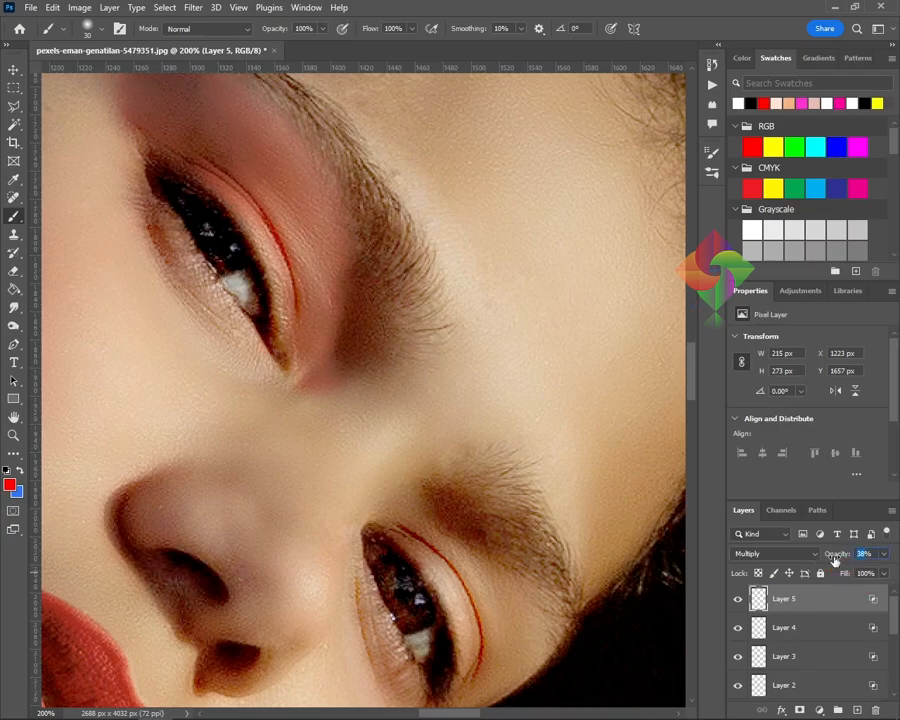
# Paint red eyeshadow between the other eye and its eyebrow on a new layer and set the layer to Multiply
pyautogui.moveTo(558, 542); pyautogui.dragTo(578, 548)
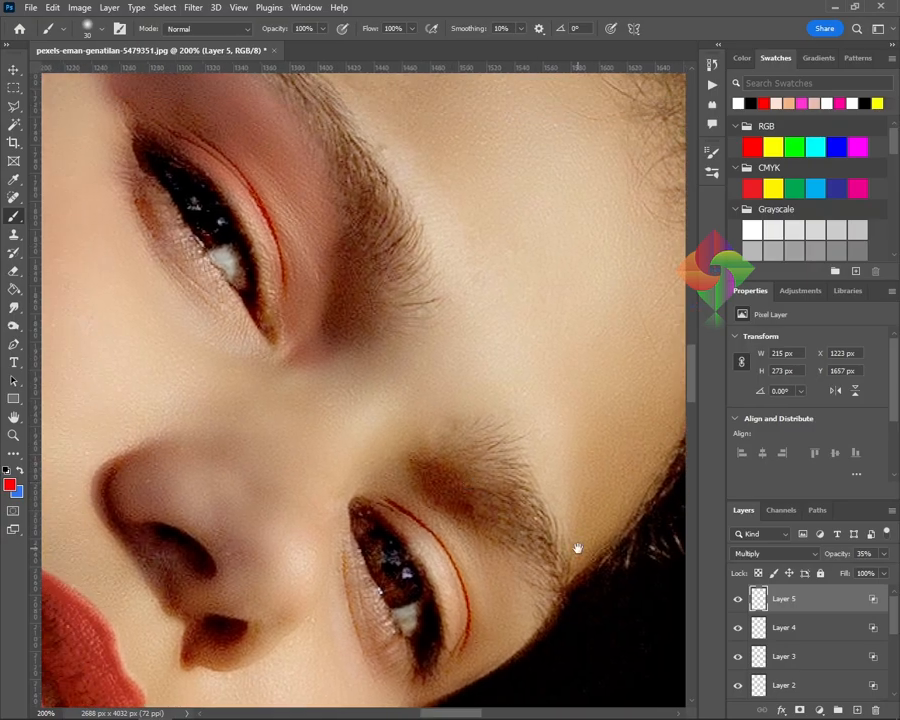
pyautogui.click(857, 710)
pyautogui.moveTo(438, 530)
pyautogui.mouseDown()
pyautogui.moveTo(390, 448)
pyautogui.moveTo(423, 511)
pyautogui.moveTo(429, 559)
pyautogui.moveTo(408, 614)
pyautogui.moveTo(456, 569)
pyautogui.moveTo(464, 534)
pyautogui.mouseUp()
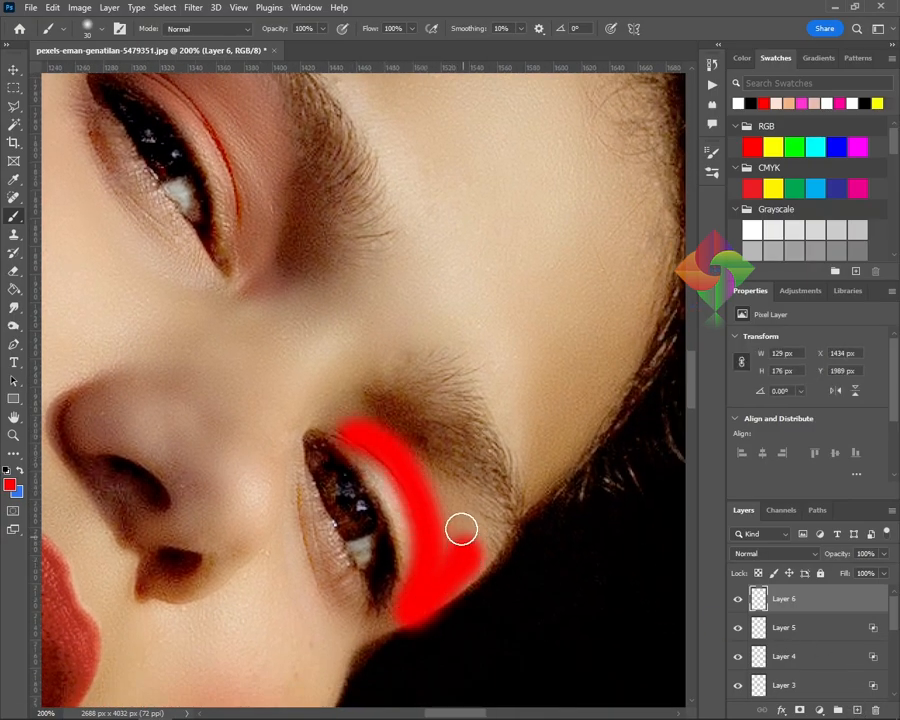
pyautogui.moveTo(432, 490)
pyautogui.mouseDown()
pyautogui.moveTo(368, 443)
pyautogui.moveTo(394, 476)
pyautogui.moveTo(350, 432)
pyautogui.moveTo(407, 504)
pyautogui.moveTo(419, 562)
pyautogui.moveTo(390, 492)
pyautogui.moveTo(343, 423)
pyautogui.moveTo(332, 432)
pyautogui.moveTo(357, 414)
pyautogui.moveTo(400, 456)
pyautogui.mouseUp()
pyautogui.press('[')
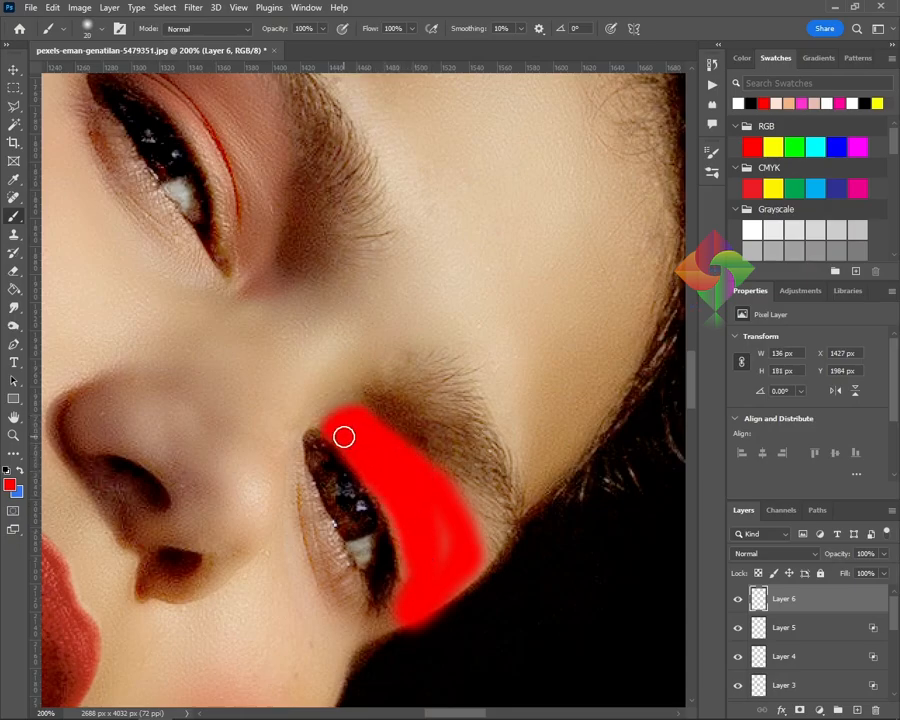
pyautogui.click(776, 554)
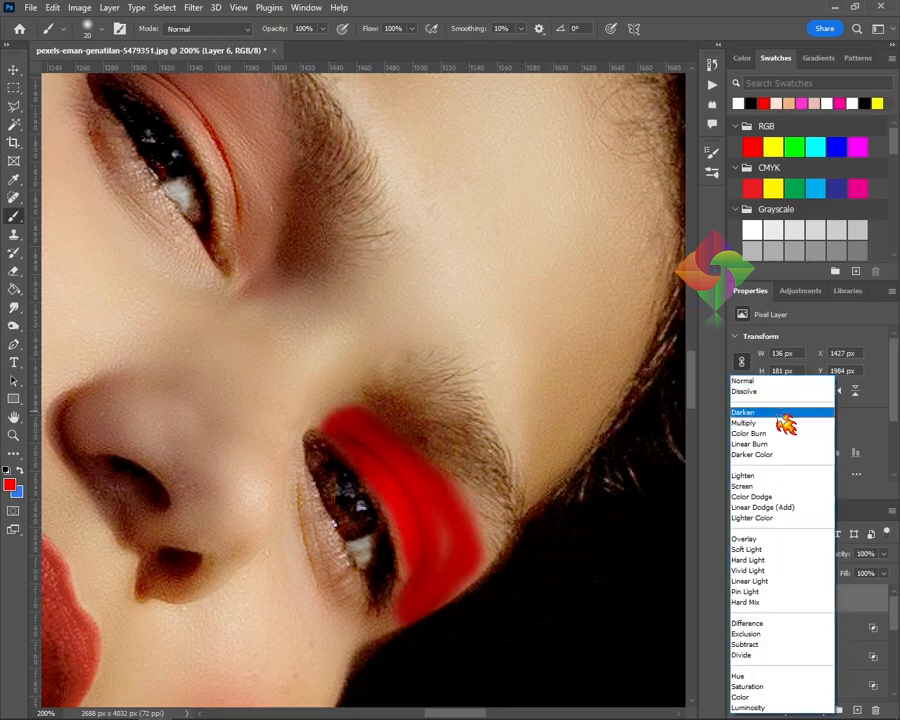
pyautogui.click(776, 423)
# Blend Layer 6 into the second eyelid by splitting its Underlying Layer Blend If sliders to 24/251 and 0/255
pyautogui.rightClick(850, 594)
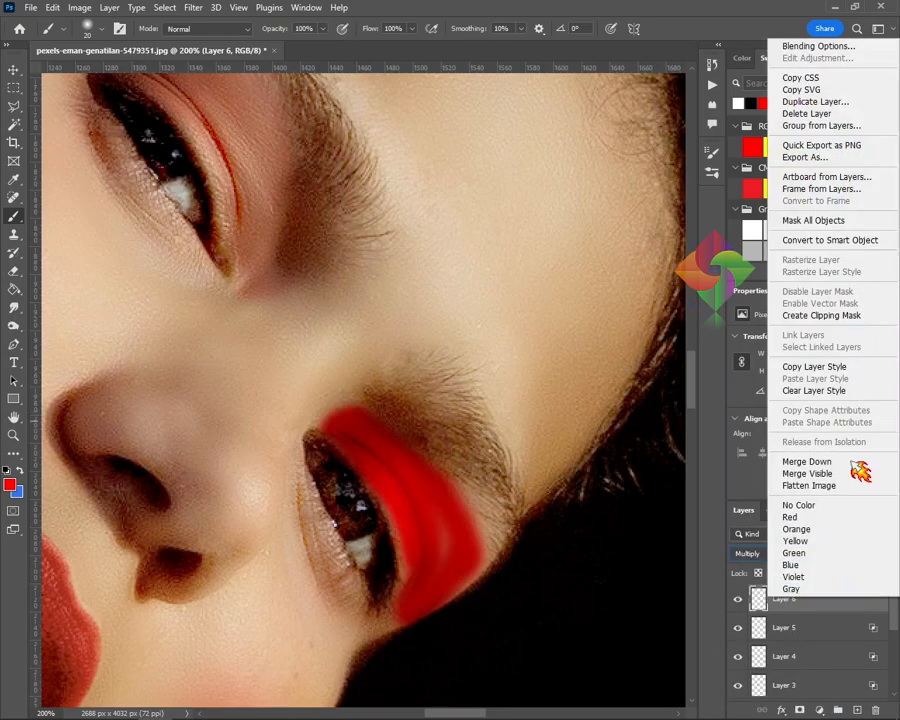
pyautogui.click(830, 50)
pyautogui.click(537, 704)
pyautogui.click(806, 597)
pyautogui.moveTo(458, 472); pyautogui.dragTo(391, 633)
pyautogui.moveTo(541, 594); pyautogui.dragTo(604, 594)
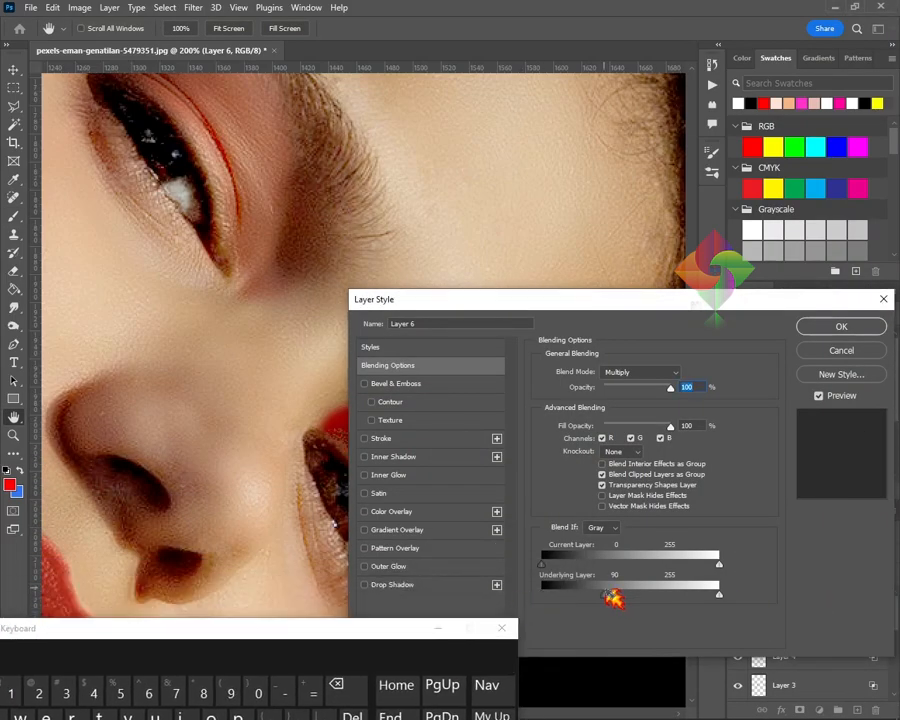
pyautogui.moveTo(276, 315); pyautogui.dragTo(163, 270)
pyautogui.moveTo(605, 595)
pyautogui.mouseDown()
pyautogui.moveTo(688, 595)
pyautogui.moveTo(596, 599)
pyautogui.moveTo(609, 597)
pyautogui.mouseUp()
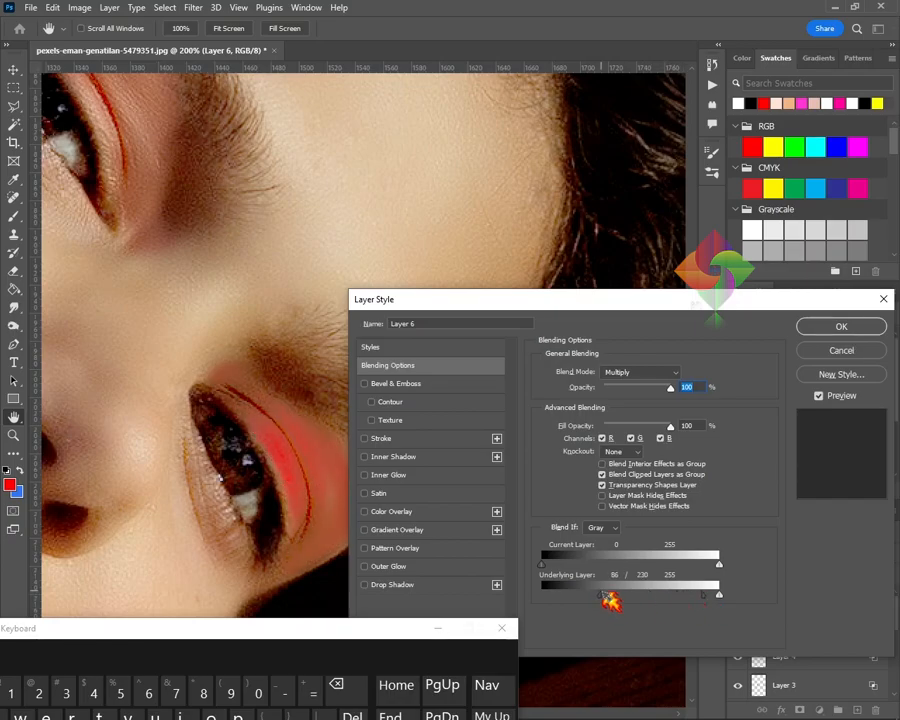
pyautogui.moveTo(718, 595)
pyautogui.mouseDown()
pyautogui.moveTo(620, 601)
pyautogui.moveTo(727, 599)
pyautogui.moveTo(683, 599)
pyautogui.moveTo(719, 596)
pyautogui.mouseUp()
pyautogui.moveTo(720, 602); pyautogui.dragTo(724, 602)
pyautogui.moveTo(600, 604); pyautogui.dragTo(568, 610)
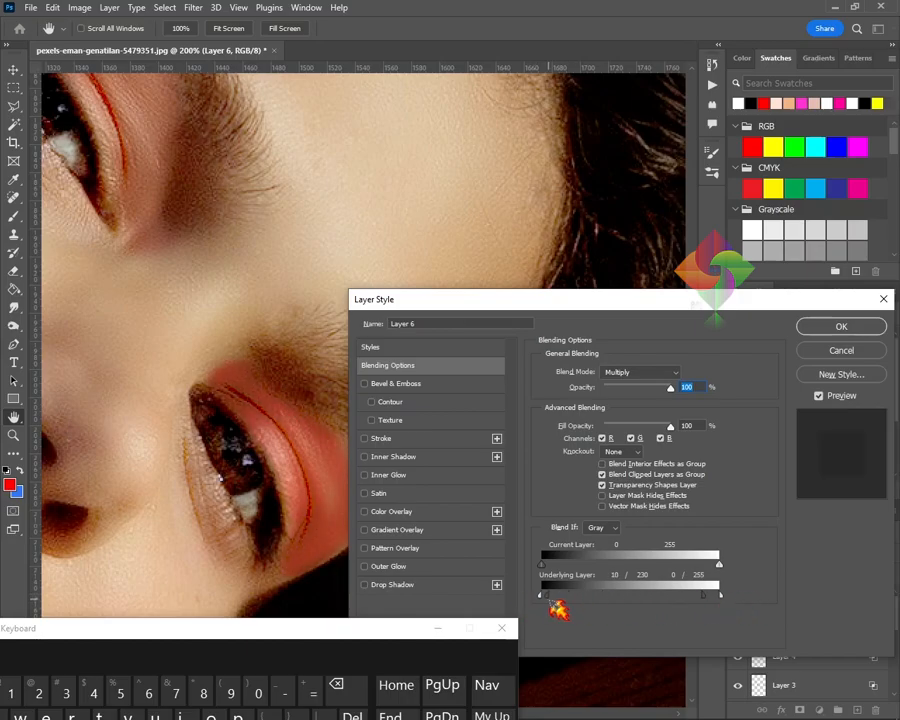
pyautogui.moveTo(708, 597); pyautogui.dragTo(722, 601)
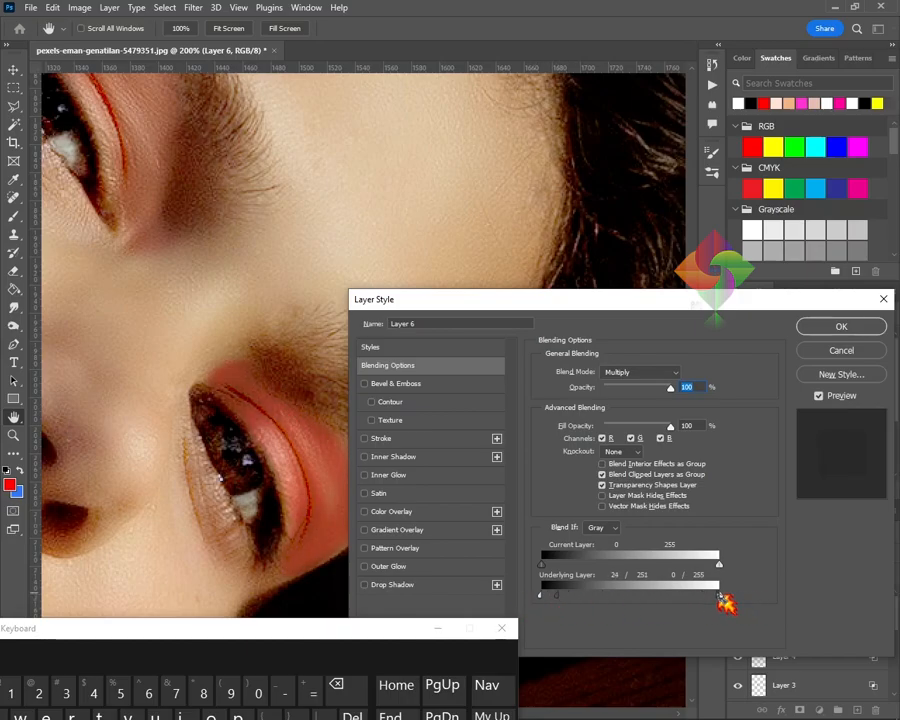
pyautogui.click(839, 326)
pyautogui.moveTo(394, 633); pyautogui.dragTo(519, 512)
pyautogui.click(564, 507)
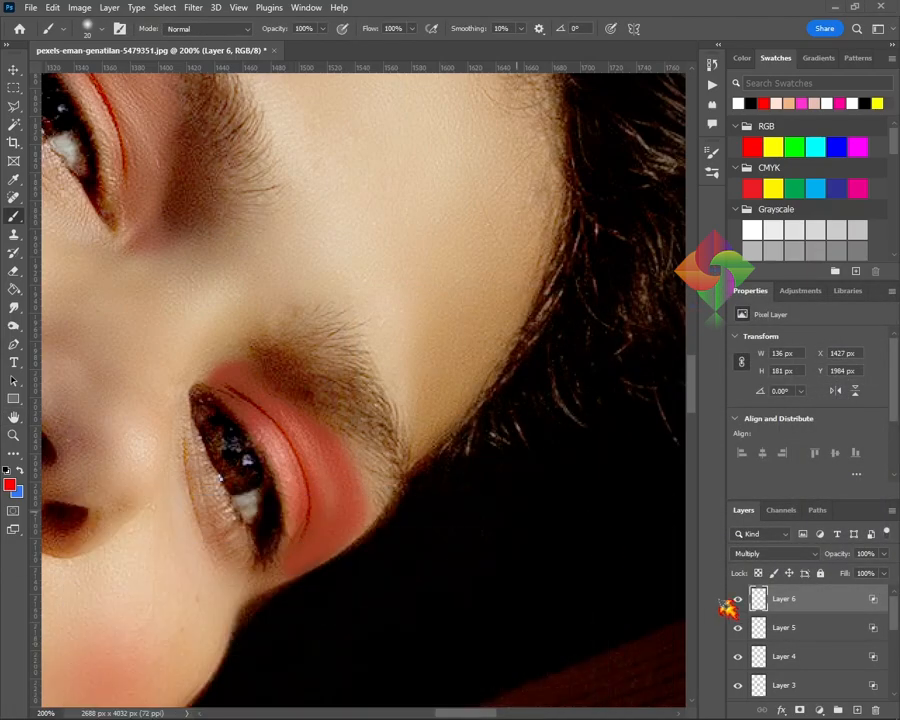
# Match the Layer 6 eyeshadow to the first eye's layer by setting its opacity to 35%
pyautogui.click(784, 629)
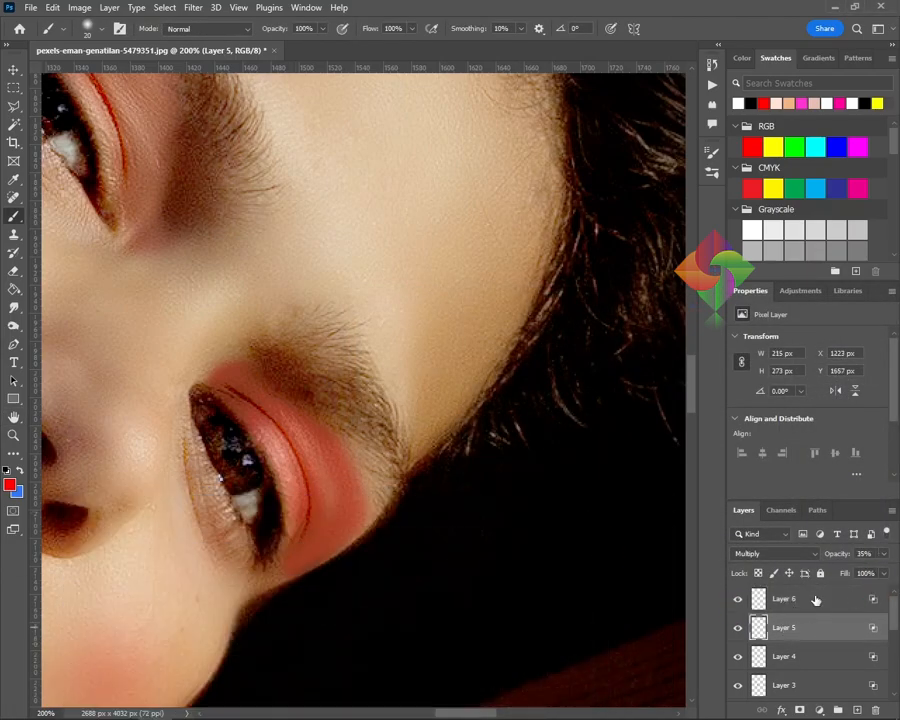
pyautogui.click(816, 599)
pyautogui.write('35')
pyautogui.press('Return')
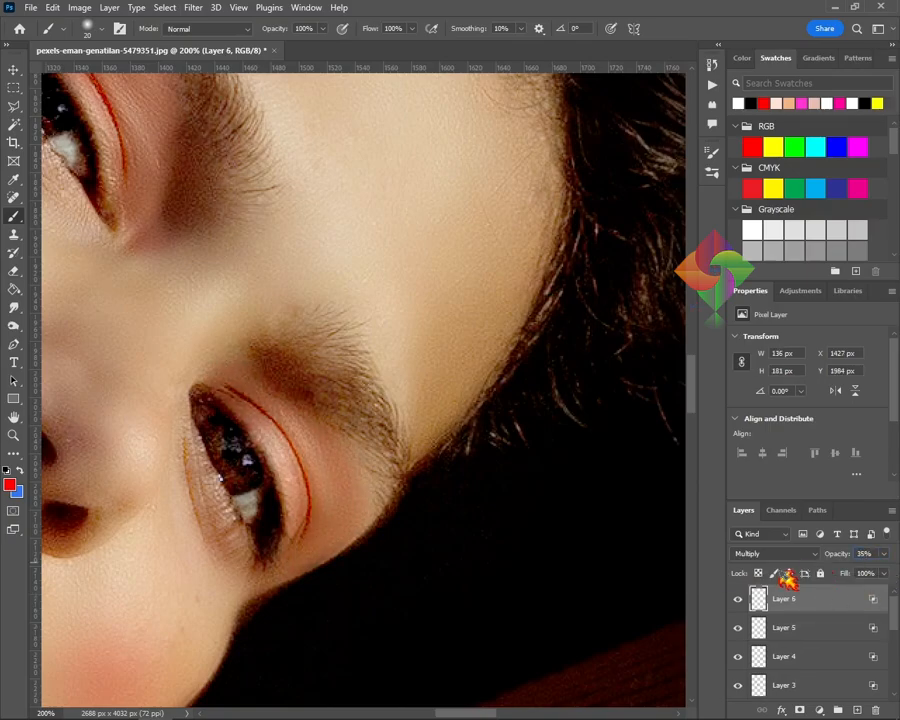
# Add a new layer and paint a sampled skin tone over the dark shadow beside the lower lip with a 40 px brush
pyautogui.hotkey('ctrl', '-')
pyautogui.hotkey('ctrl', '-')
pyautogui.moveTo(241, 442); pyautogui.dragTo(404, 390)
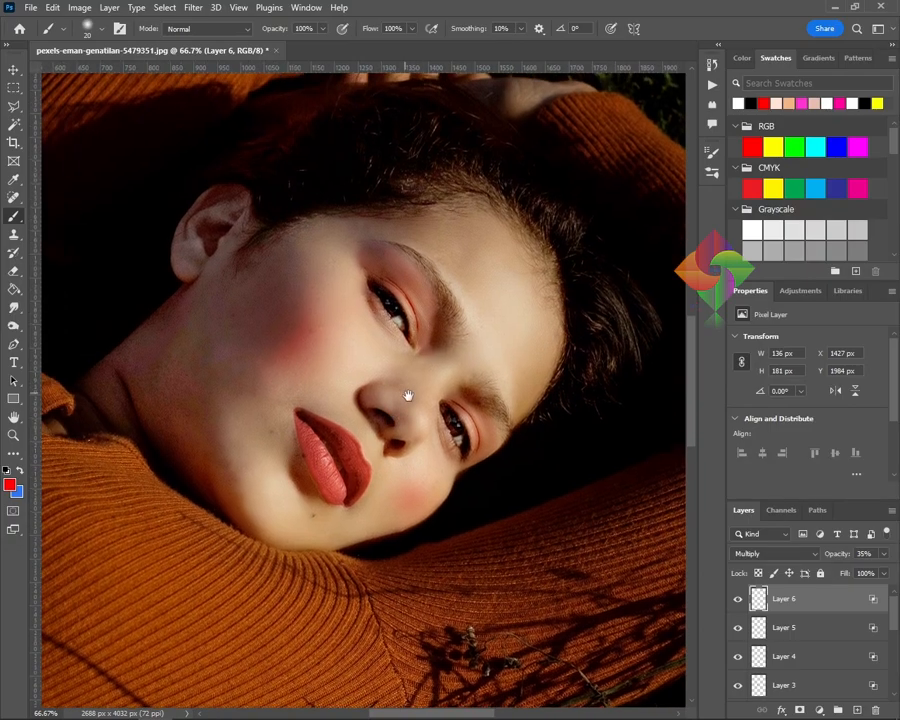
pyautogui.moveTo(376, 481); pyautogui.dragTo(398, 465)
pyautogui.hotkey('ctrl', '+')
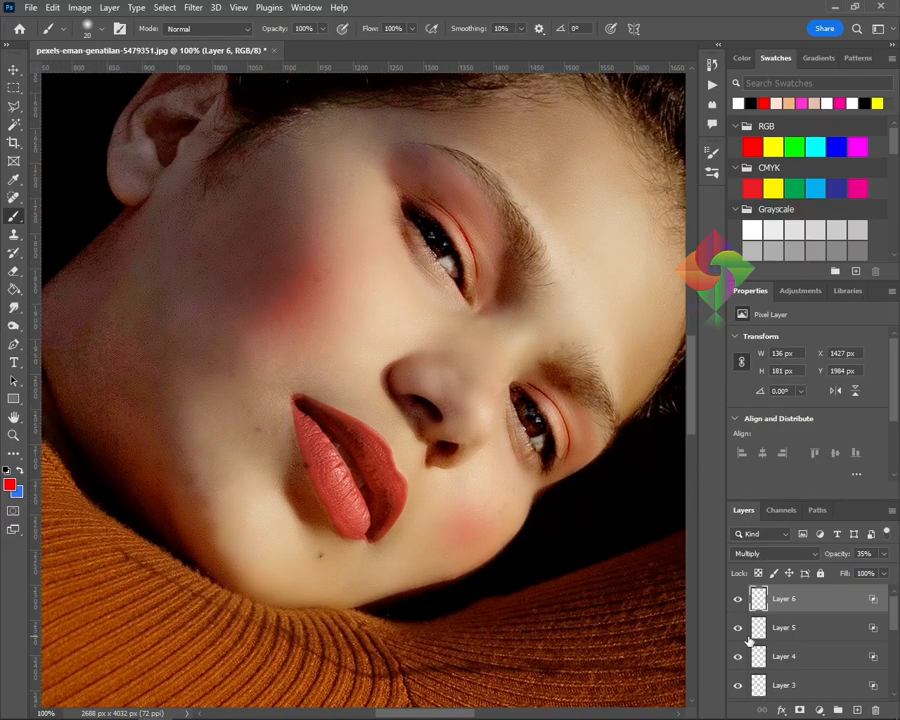
pyautogui.hotkey('ctrl', '+')
pyautogui.moveTo(440, 538); pyautogui.dragTo(452, 413)
pyautogui.click(857, 710)
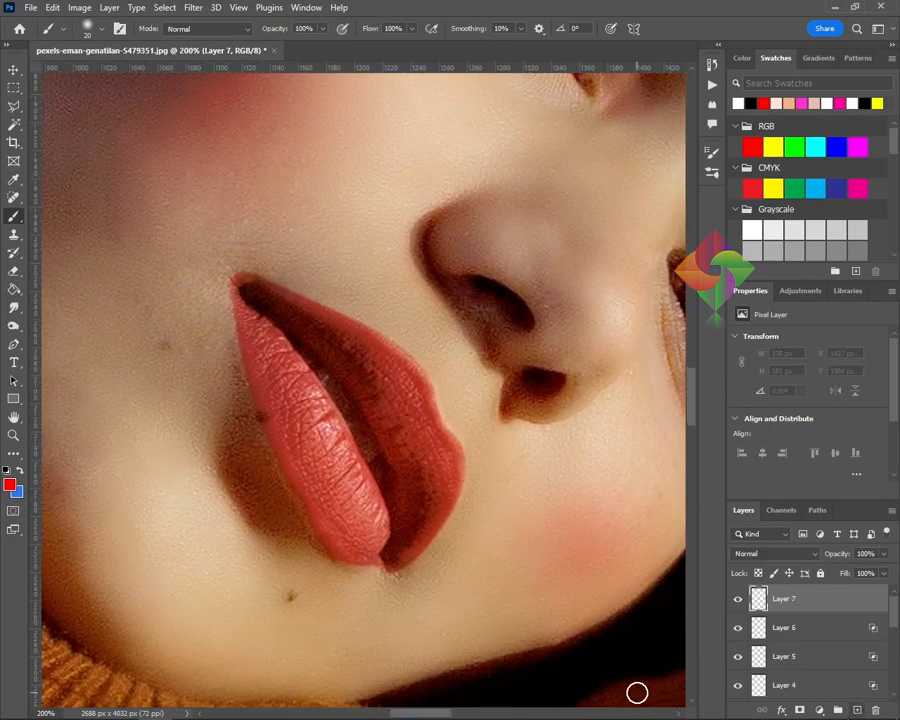
pyautogui.moveTo(262, 539); pyautogui.dragTo(287, 469)
pyautogui.moveTo(323, 475)
pyautogui.mouseDown()
pyautogui.moveTo(255, 350)
pyautogui.moveTo(241, 368)
pyautogui.mouseUp()
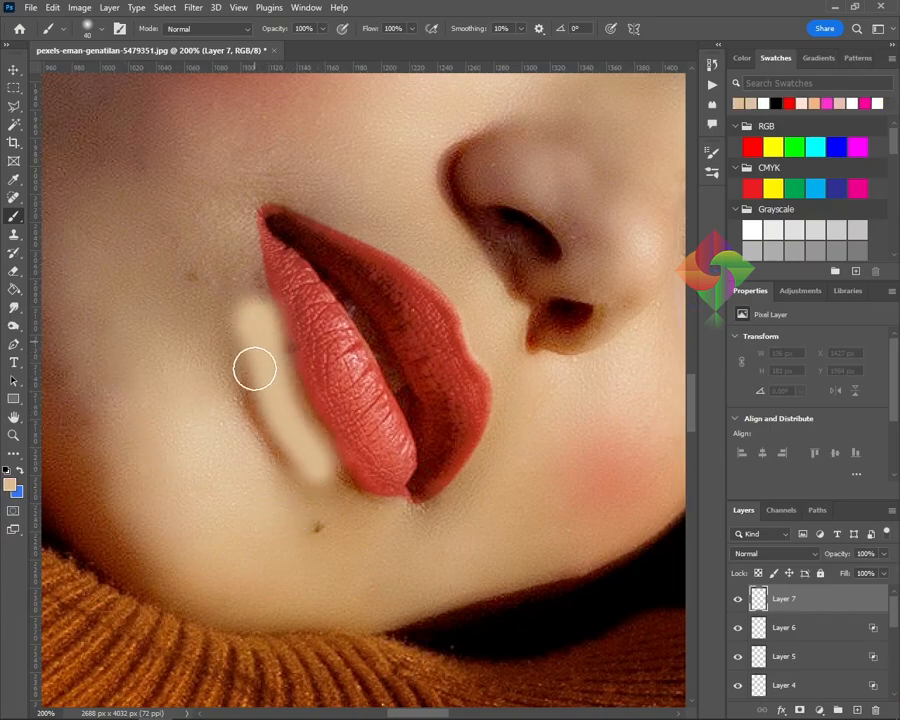
pyautogui.moveTo(221, 286)
pyautogui.mouseDown()
pyautogui.moveTo(307, 476)
pyautogui.moveTo(262, 340)
pyautogui.mouseUp()
# Lower the opacity of Layer 7 to 40% after trying 45%, and soften the patch's outer edge with a 50 px eraser
pyautogui.click(884, 553)
pyautogui.moveTo(879, 570)
pyautogui.mouseDown()
pyautogui.moveTo(846, 574)
pyautogui.moveTo(860, 573)
pyautogui.mouseUp()
pyautogui.press('e')
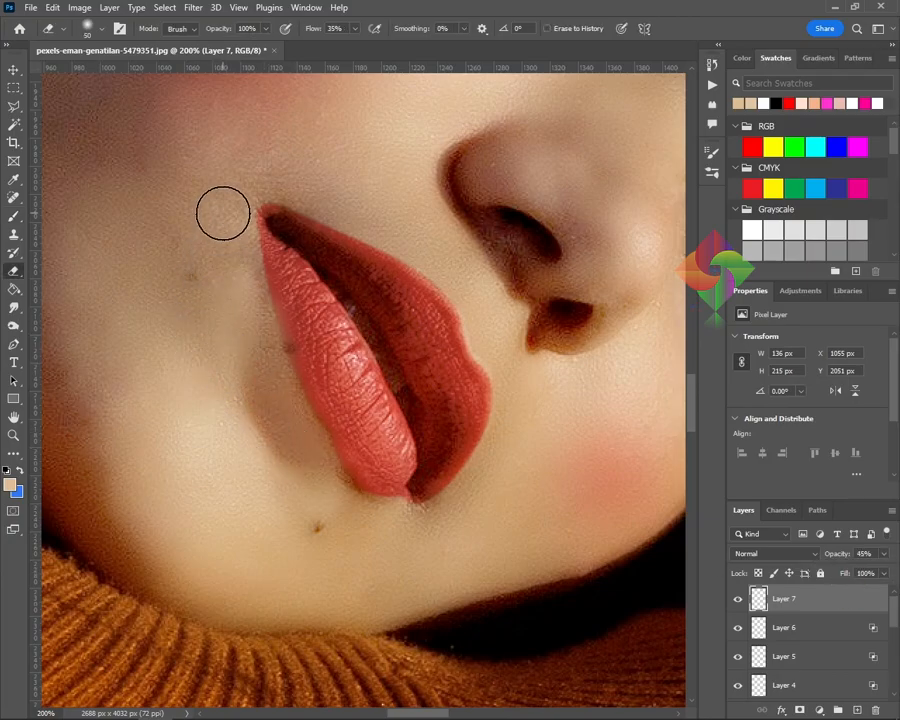
pyautogui.moveTo(225, 228); pyautogui.dragTo(190, 374)
pyautogui.moveTo(202, 428)
pyautogui.mouseDown()
pyautogui.moveTo(348, 520)
pyautogui.moveTo(336, 541)
pyautogui.moveTo(285, 525)
pyautogui.mouseUp()
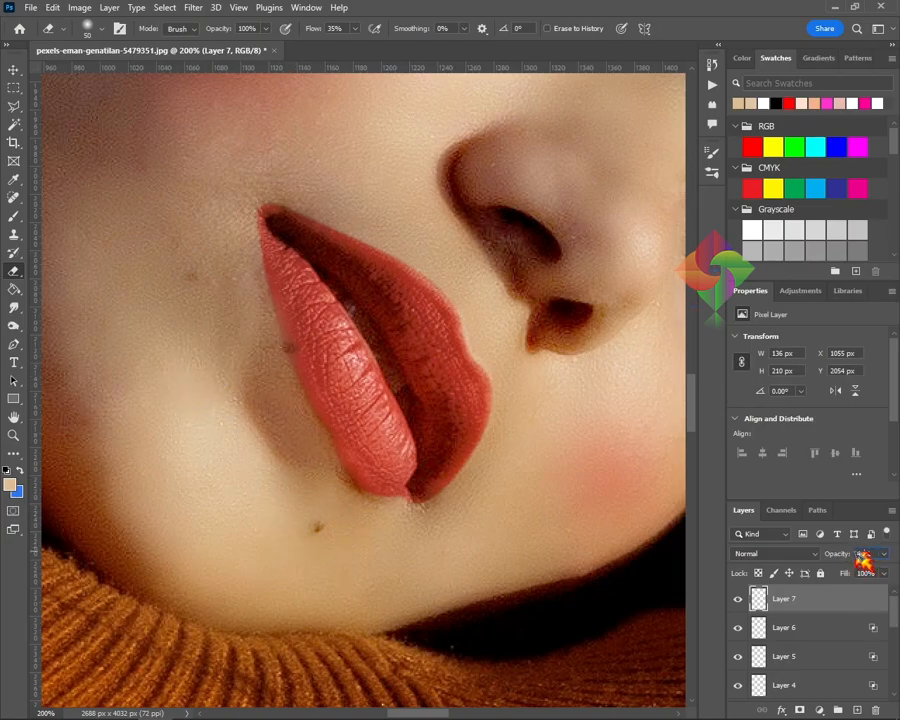
# Paint a sampled skin tone over the nose around the nostrils on a new layer with a 35 px brush, and reduce its opacity to 34%
pyautogui.moveTo(515, 423); pyautogui.dragTo(434, 497)
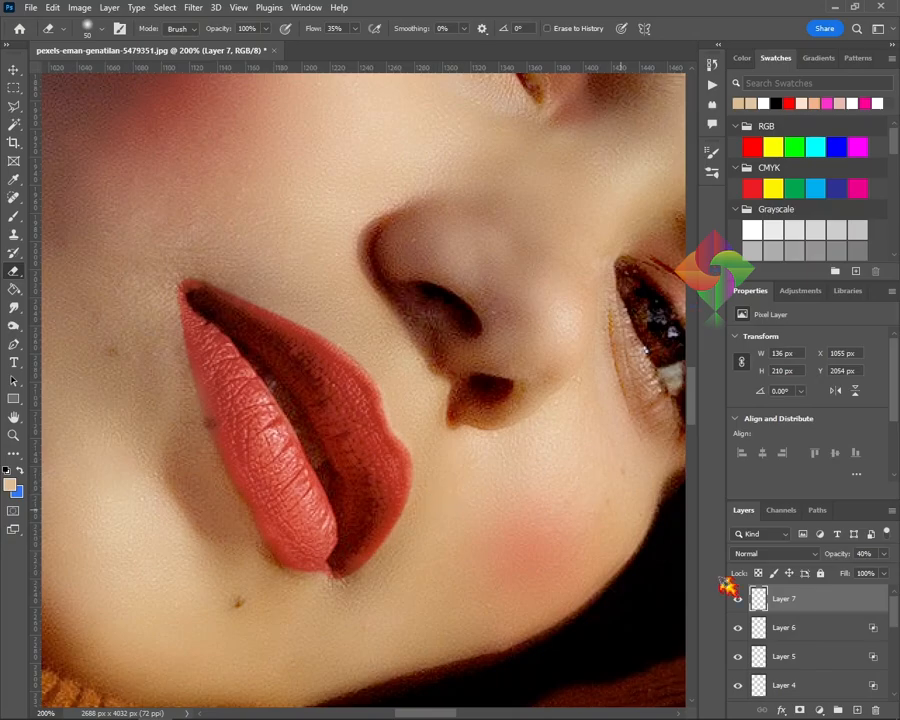
pyautogui.click(858, 709)
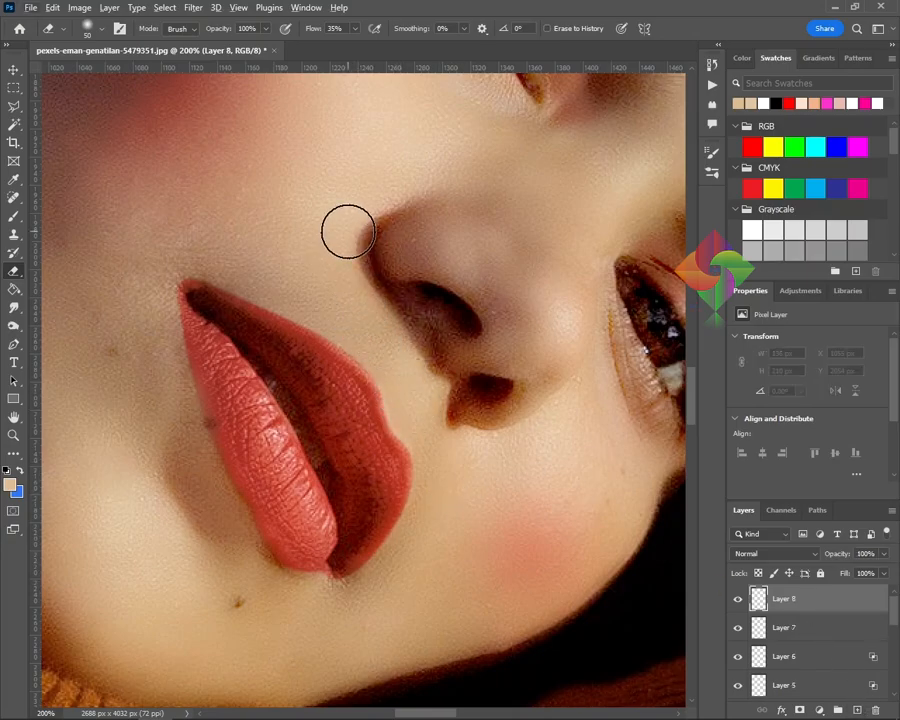
pyautogui.press('b')
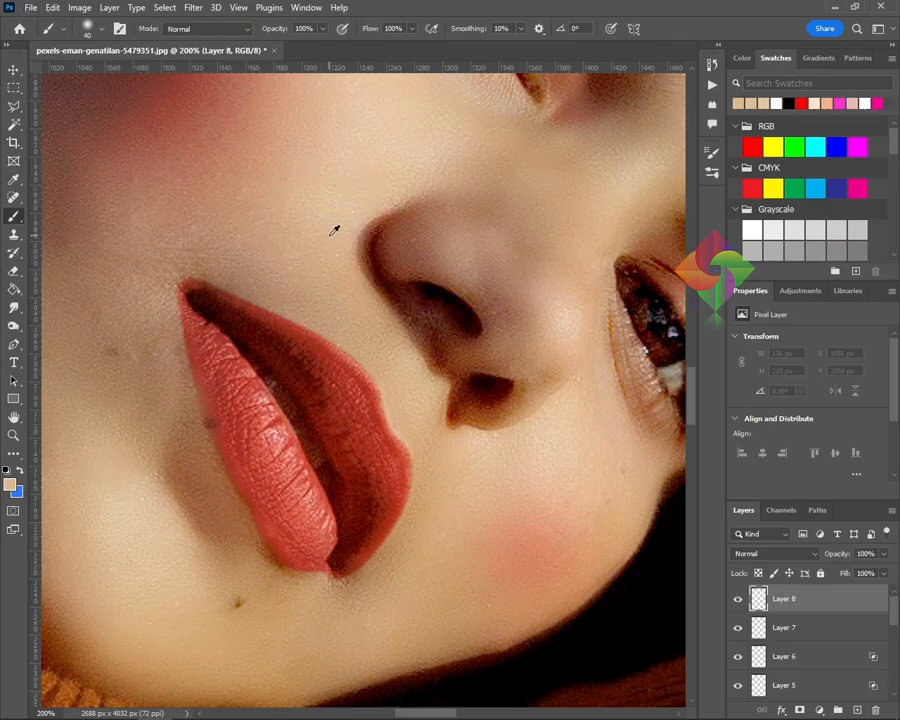
pyautogui.keyDown('alt'); pyautogui.click(374, 181); pyautogui.keyUp('alt')
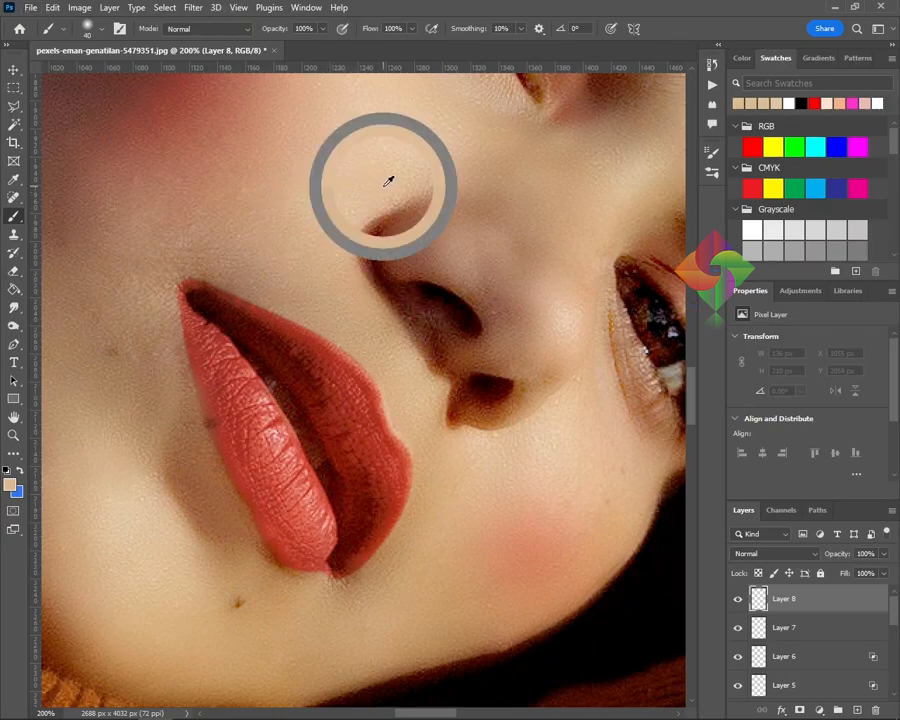
pyautogui.press('[')
pyautogui.moveTo(496, 316)
pyautogui.mouseDown()
pyautogui.moveTo(454, 258)
pyautogui.moveTo(389, 262)
pyautogui.moveTo(379, 279)
pyautogui.moveTo(434, 364)
pyautogui.moveTo(525, 345)
pyautogui.moveTo(467, 405)
pyautogui.moveTo(452, 398)
pyautogui.moveTo(456, 386)
pyautogui.moveTo(455, 429)
pyautogui.moveTo(520, 408)
pyautogui.moveTo(539, 346)
pyautogui.moveTo(530, 359)
pyautogui.moveTo(499, 353)
pyautogui.moveTo(461, 368)
pyautogui.moveTo(445, 400)
pyautogui.moveTo(452, 432)
pyautogui.moveTo(508, 314)
pyautogui.moveTo(460, 264)
pyautogui.moveTo(415, 256)
pyautogui.moveTo(397, 263)
pyautogui.moveTo(478, 257)
pyautogui.moveTo(419, 256)
pyautogui.moveTo(371, 273)
pyautogui.moveTo(361, 244)
pyautogui.moveTo(420, 208)
pyautogui.moveTo(382, 241)
pyautogui.moveTo(488, 216)
pyautogui.moveTo(459, 233)
pyautogui.moveTo(398, 237)
pyautogui.moveTo(484, 208)
pyautogui.moveTo(520, 218)
pyautogui.moveTo(456, 246)
pyautogui.moveTo(505, 268)
pyautogui.moveTo(367, 249)
pyautogui.moveTo(482, 227)
pyautogui.moveTo(525, 292)
pyautogui.moveTo(516, 319)
pyautogui.moveTo(511, 196)
pyautogui.moveTo(497, 193)
pyautogui.moveTo(446, 222)
pyautogui.moveTo(496, 233)
pyautogui.moveTo(502, 188)
pyautogui.moveTo(447, 195)
pyautogui.moveTo(526, 194)
pyautogui.moveTo(535, 374)
pyautogui.moveTo(527, 372)
pyautogui.moveTo(562, 401)
pyautogui.moveTo(554, 402)
pyautogui.moveTo(550, 249)
pyautogui.moveTo(543, 233)
pyautogui.moveTo(530, 335)
pyautogui.moveTo(452, 404)
pyautogui.moveTo(412, 370)
pyautogui.moveTo(442, 434)
pyautogui.moveTo(396, 336)
pyautogui.moveTo(386, 231)
pyautogui.mouseUp()
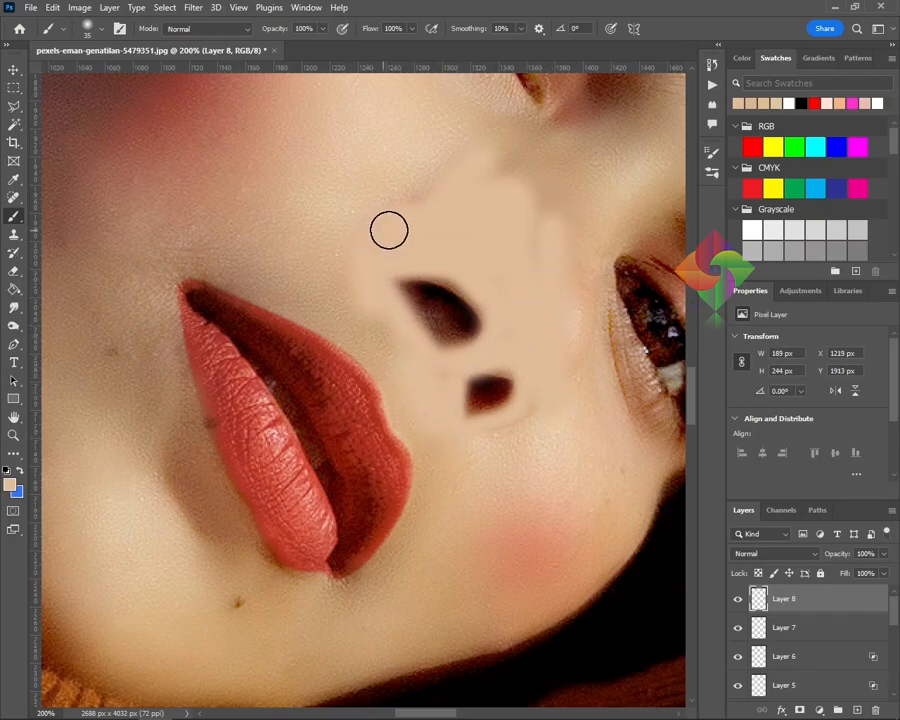
pyautogui.click(884, 553)
pyautogui.moveTo(864, 576); pyautogui.dragTo(858, 578)
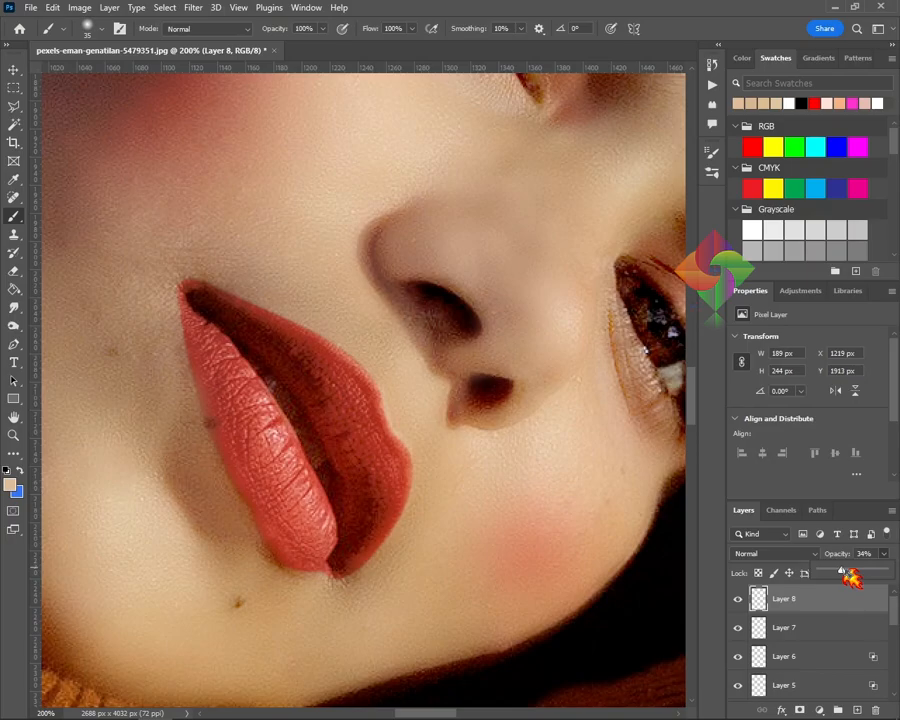
# Set the opacity of Layer 8 to 35% and toggle its visibility to compare the nose area
pyautogui.click(864, 555)
pyautogui.write('35')
pyautogui.click(737, 600)
pyautogui.click(737, 600)
# Compare the retouched portrait with the original Background repeatedly and examine the face for remaining dark areas
pyautogui.hotkey('ctrl', '-')
pyautogui.hotkey('ctrl', '-')
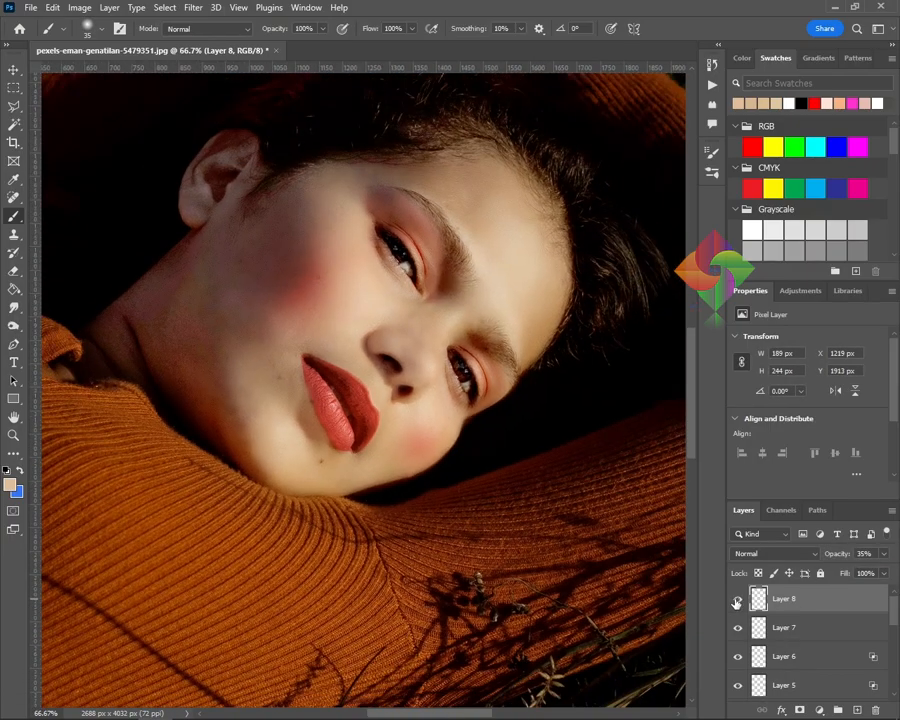
pyautogui.hotkey('ctrl', '-')
pyautogui.hotkey('ctrl', '-')
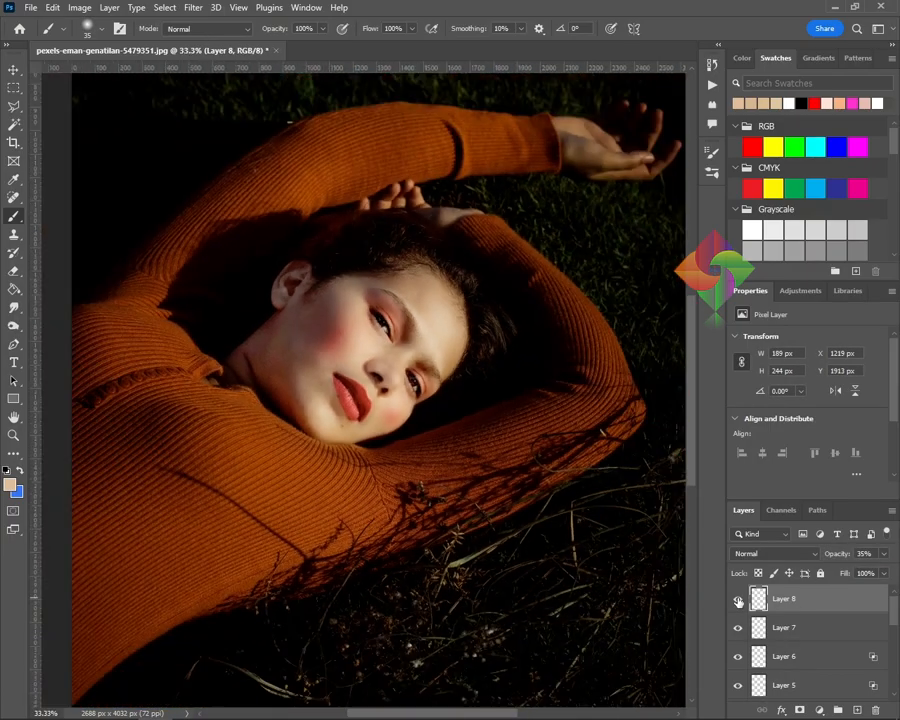
pyautogui.hotkey('ctrl', '+')
pyautogui.scroll(-5, 790, 640)
pyautogui.keyDown('alt'); pyautogui.click(738, 688); pyautogui.keyUp('alt')
pyautogui.keyDown('alt'); pyautogui.click(739, 689); pyautogui.keyUp('alt')
pyautogui.keyDown('alt'); pyautogui.click(739, 689); pyautogui.keyUp('alt')
pyautogui.keyDown('alt'); pyautogui.click(739, 689); pyautogui.keyUp('alt')
pyautogui.keyDown('alt'); pyautogui.click(739, 689); pyautogui.keyUp('alt')
pyautogui.keyDown('alt'); pyautogui.click(739, 689); pyautogui.keyUp('alt')
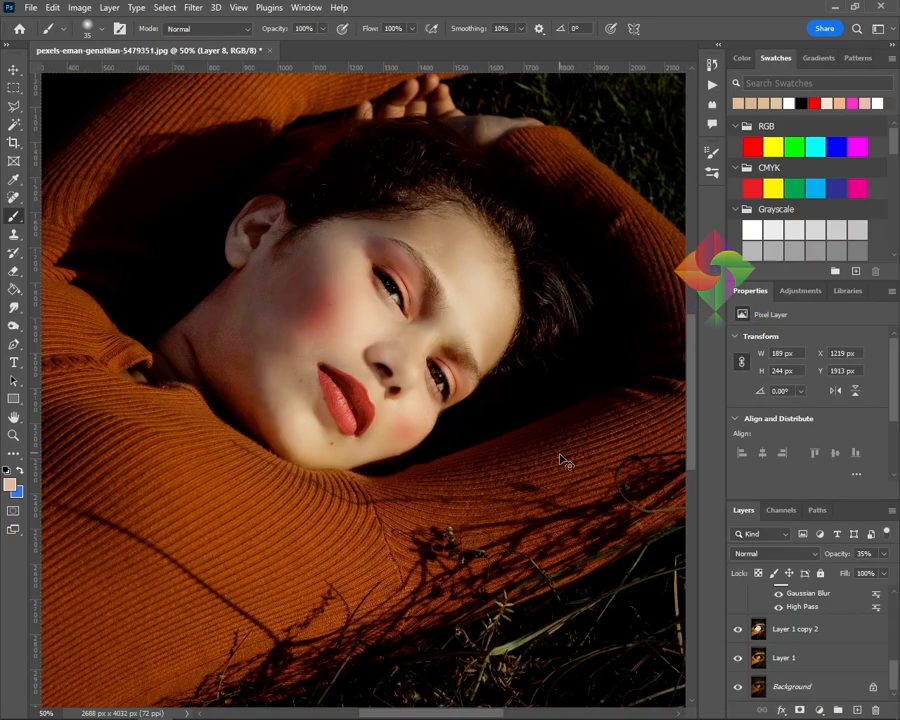
pyautogui.hotkey('ctrl', '+')
pyautogui.hotkey('ctrl', '+')
pyautogui.moveTo(498, 280); pyautogui.dragTo(487, 422)
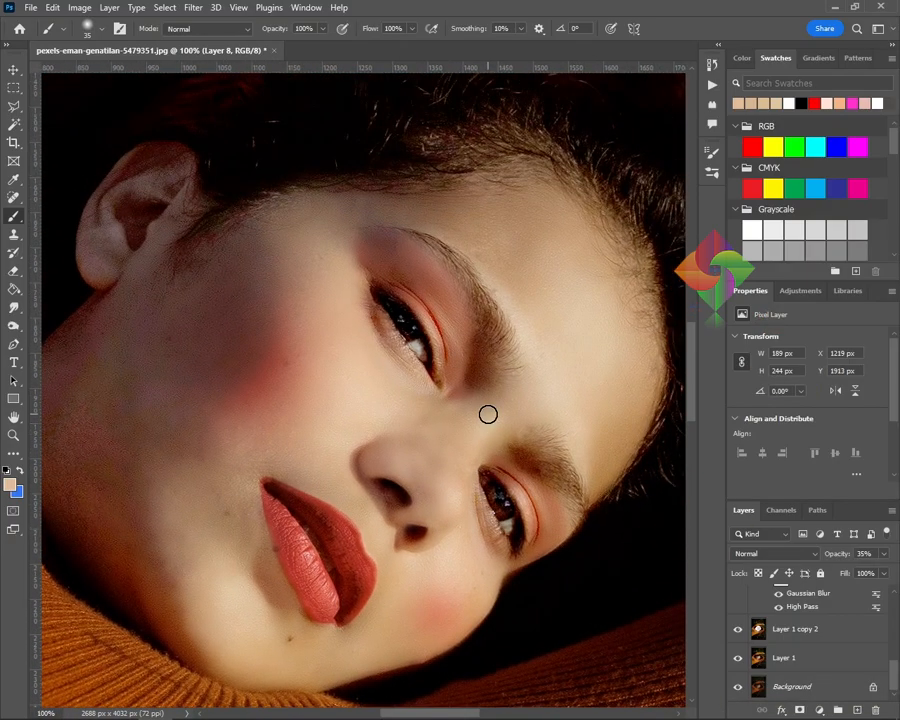
pyautogui.hotkey('ctrl', '-')
pyautogui.hotkey('ctrl', '-')
pyautogui.scroll(-1, 491, 390)
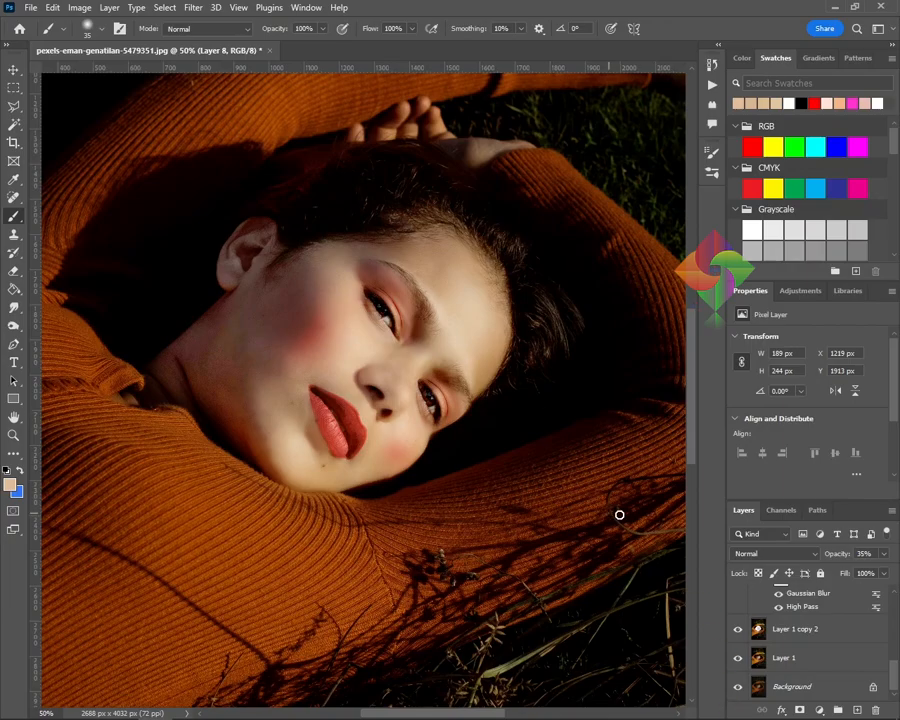
# Add a new layer above Layer 1 copy 2 and paint a sampled skin tone between both eyes and their inner eyebrows with a 50 px brush
pyautogui.click(800, 630)
pyautogui.click(856, 711)
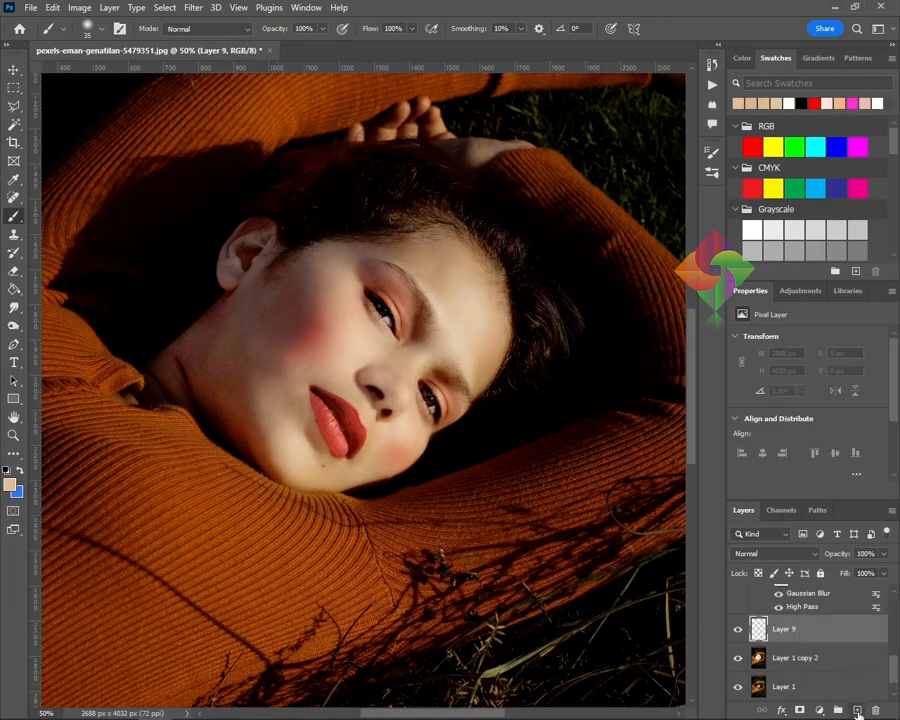
pyautogui.hotkey('ctrl', '+')
pyautogui.hotkey('ctrl', '+')
pyautogui.moveTo(372, 396)
pyautogui.mouseDown()
pyautogui.moveTo(347, 432)
pyautogui.moveTo(340, 466)
pyautogui.mouseUp()
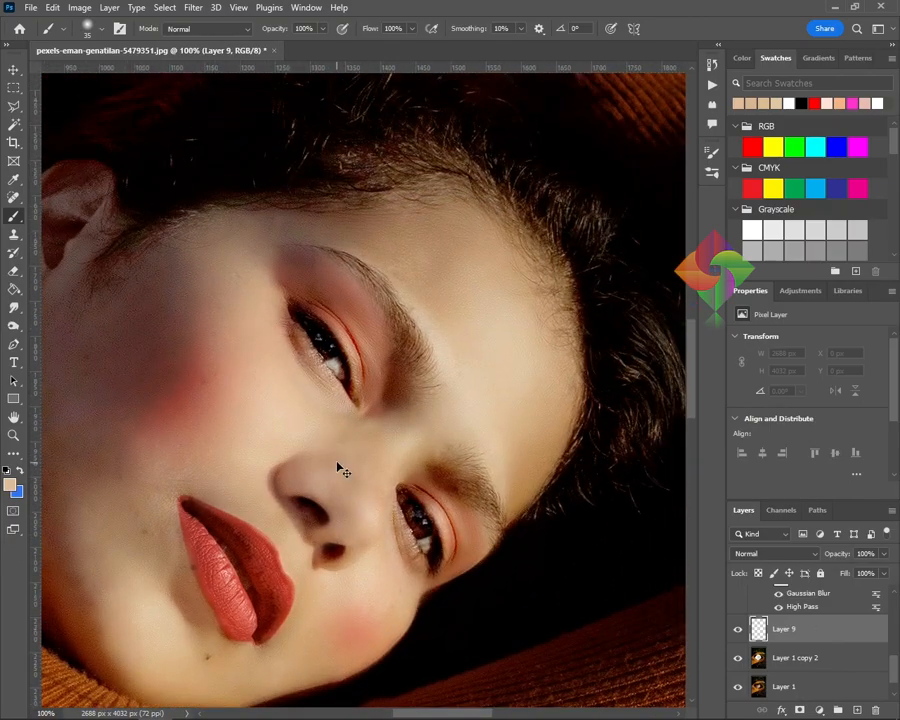
pyautogui.hotkey('ctrl', '+')
pyautogui.moveTo(398, 402)
pyautogui.mouseDown()
pyautogui.moveTo(412, 434)
pyautogui.moveTo(425, 361)
pyautogui.moveTo(416, 313)
pyautogui.moveTo(420, 448)
pyautogui.mouseUp()
pyautogui.moveTo(422, 538); pyautogui.dragTo(330, 394)
pyautogui.moveTo(442, 482)
pyautogui.mouseDown()
pyautogui.moveTo(352, 384)
pyautogui.moveTo(350, 368)
pyautogui.mouseUp()
pyautogui.scroll(3, 818, 642)
pyautogui.scroll(-2, 818, 642)
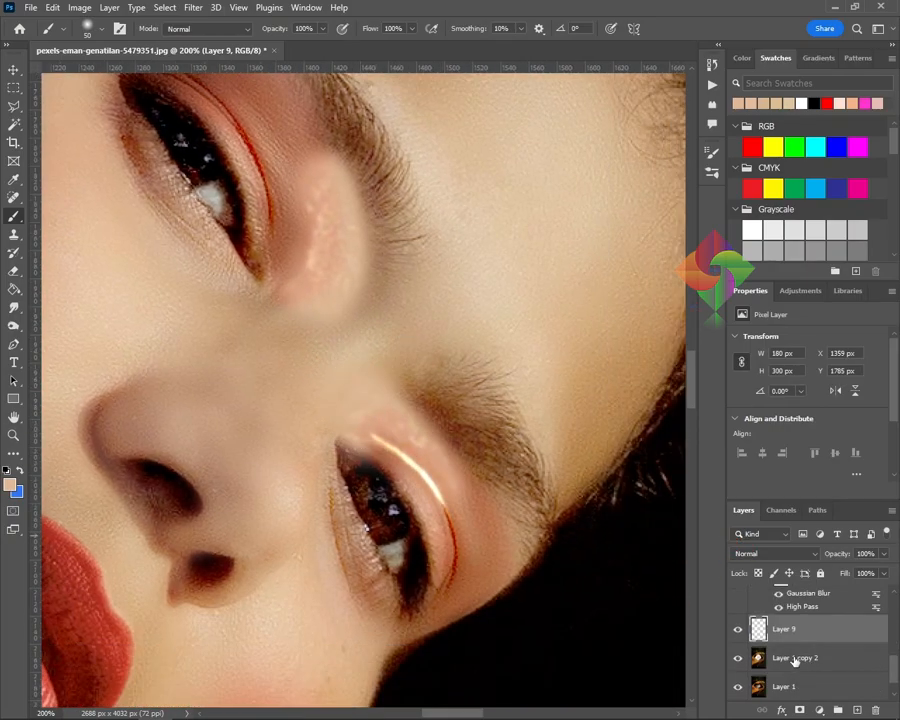
# Move Layer 9 above Layer 1 copy and reduce its opacity to 30%
pyautogui.hotkey('ctrl', ']')
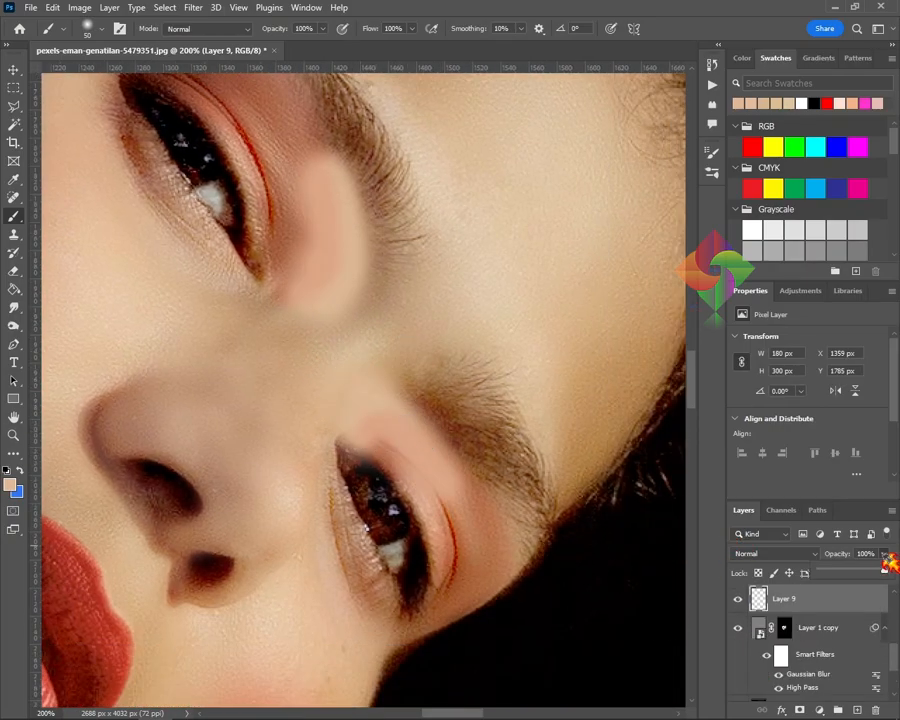
pyautogui.moveTo(884, 553); pyautogui.dragTo(840, 571)
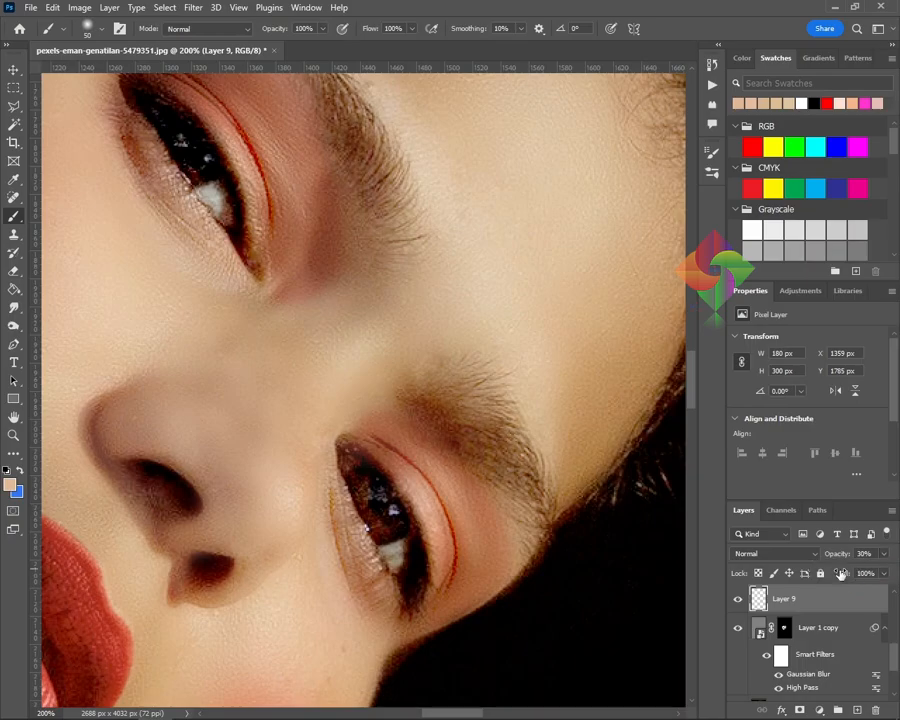
pyautogui.hotkey('ctrl', '-')
pyautogui.hotkey('ctrl', '-')
pyautogui.hotkey('ctrl', '-')
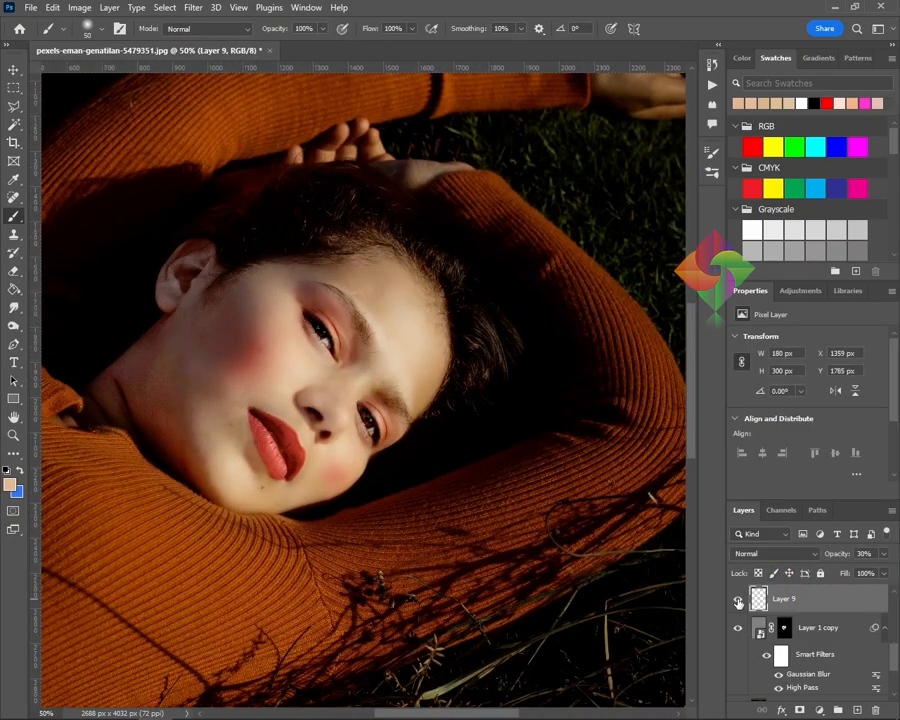
# Compare the whole retouch, including the inner eye patches, with the original Background layer
pyautogui.scroll(3, 850, 650)
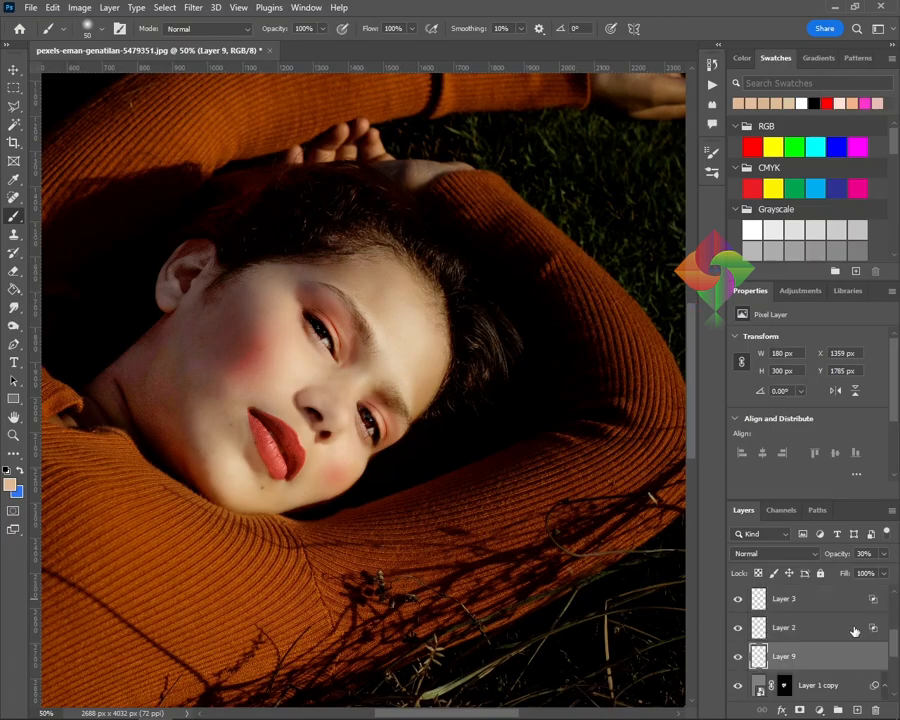
pyautogui.scroll(-10, 769, 675)
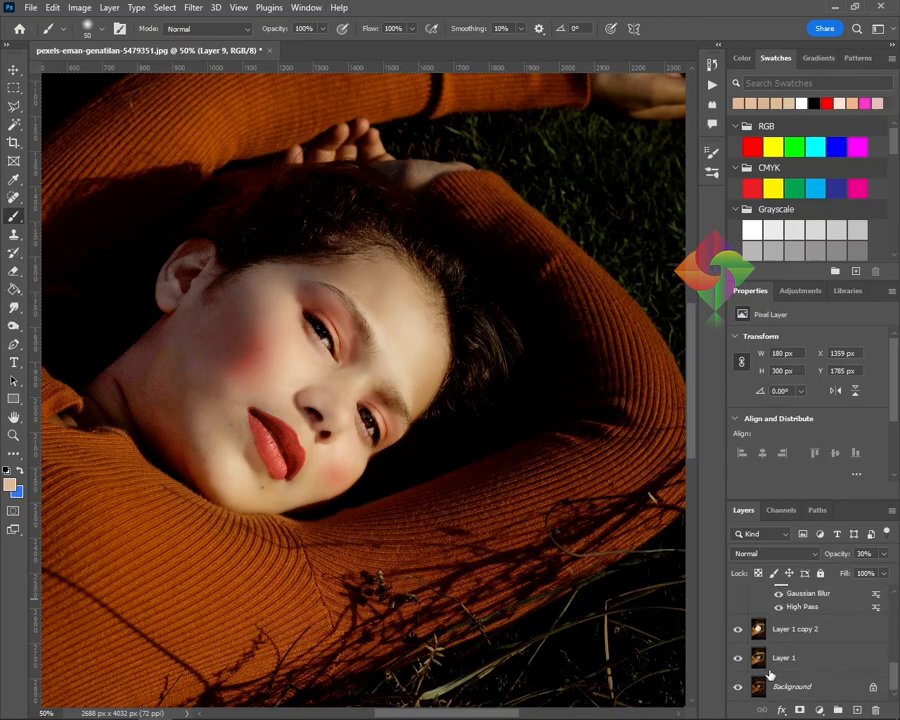
pyautogui.keyDown('alt'); pyautogui.click(741, 690); pyautogui.keyUp('alt')
pyautogui.keyDown('alt'); pyautogui.click(741, 690); pyautogui.keyUp('alt')
pyautogui.scroll(2, 790, 645)
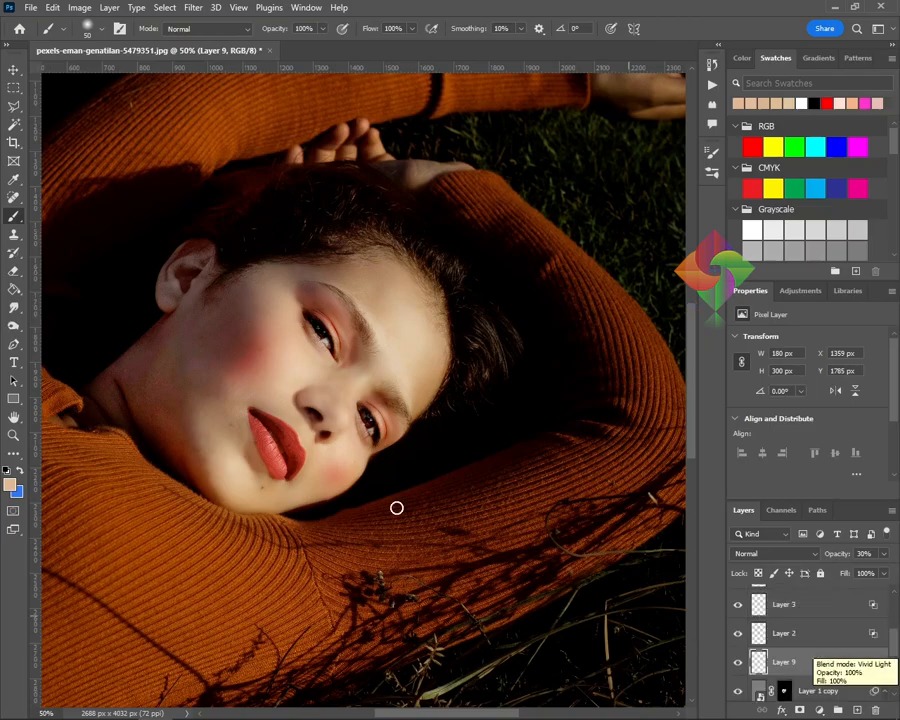
# Check the two cheek blush layers, Layer 3 and Layer 4, and lower the opacity of both to 50%
pyautogui.press('v')
pyautogui.click(256, 362)
pyautogui.click(738, 604)
pyautogui.click(738, 604)
pyautogui.scroll(2, 766, 640)
pyautogui.click(765, 634)
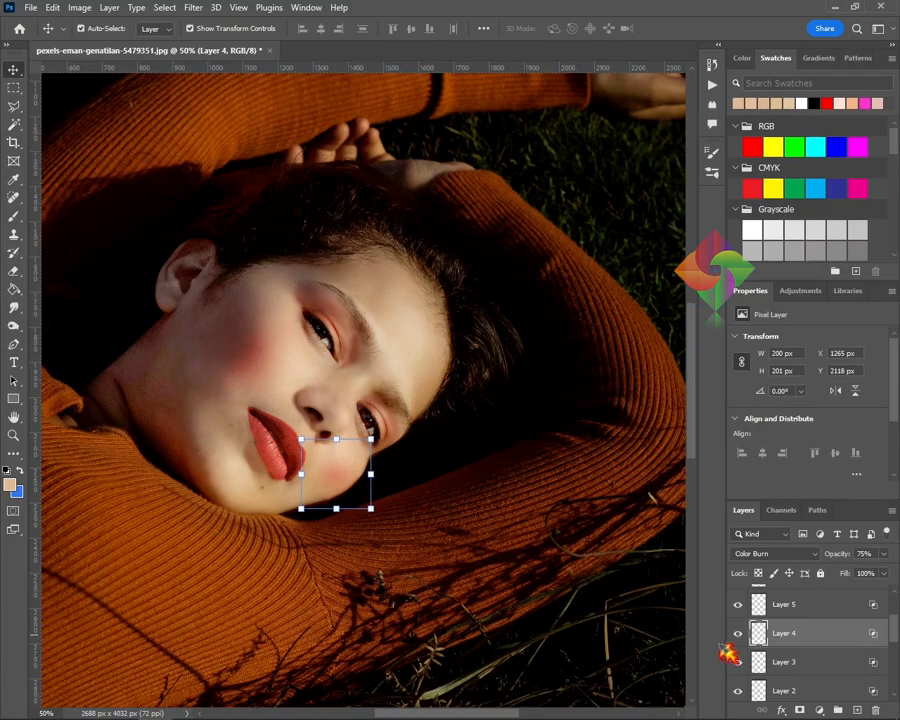
pyautogui.click(738, 634)
pyautogui.click(740, 637)
pyautogui.click(884, 573)
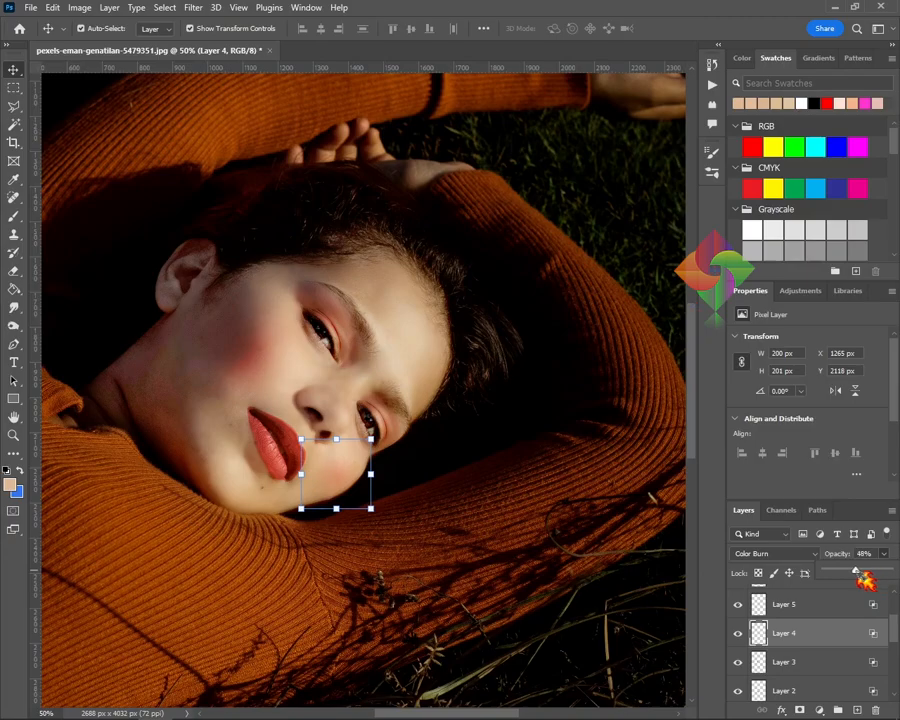
pyautogui.moveTo(866, 555); pyautogui.dragTo(817, 560)
pyautogui.write('50')
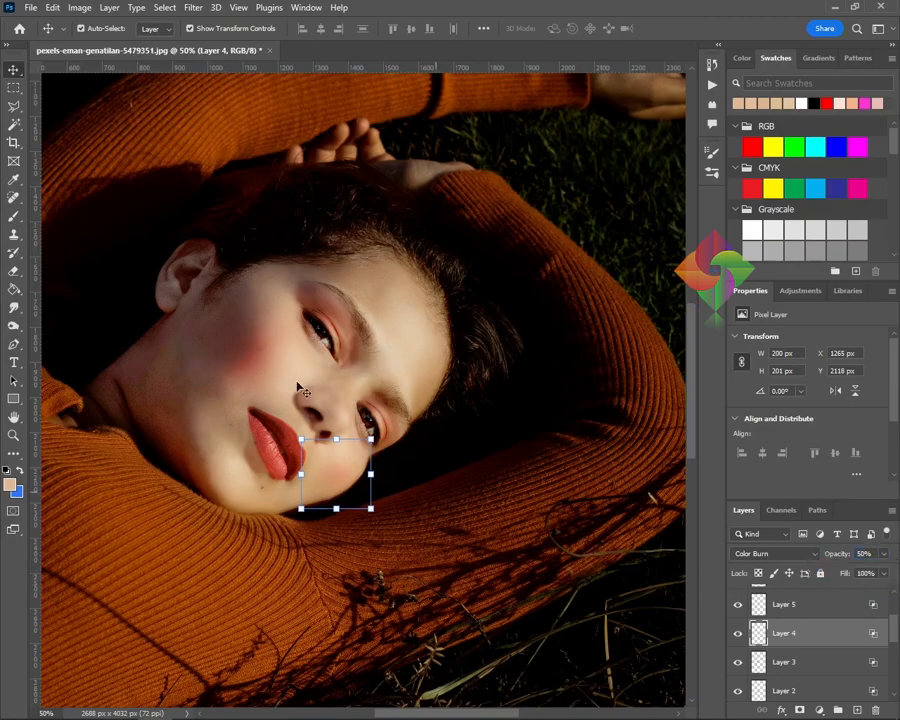
pyautogui.hotkey('alt', '[')
pyautogui.write('50')
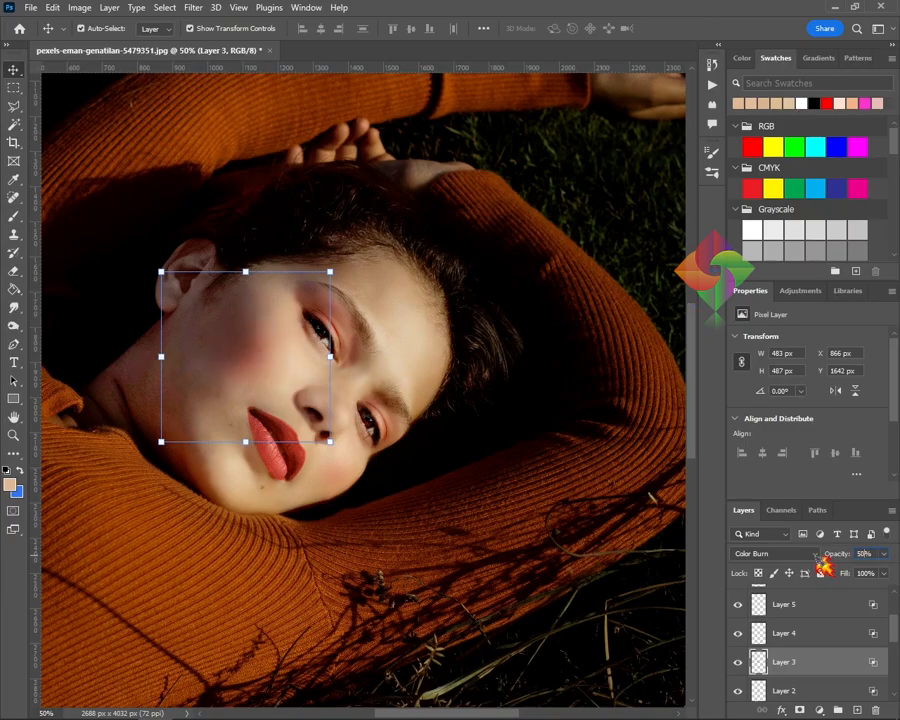
# Lower the opacity of the eyeshadow layers, Layer 5 and Layer 6, to 20% and compare the portrait with the original
pyautogui.click(353, 336)
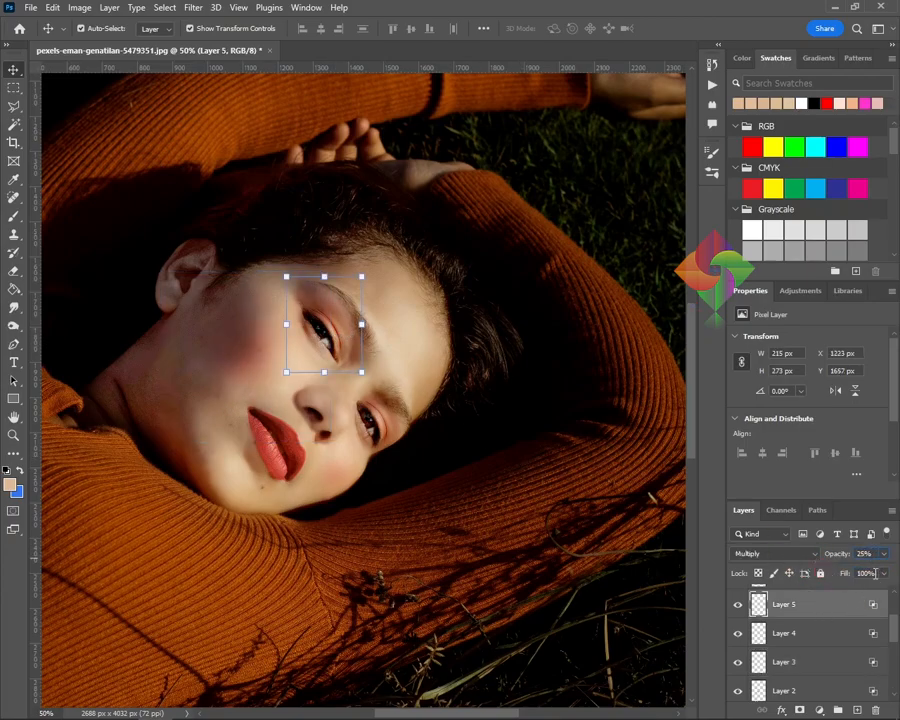
pyautogui.write('20')
pyautogui.click(400, 430)
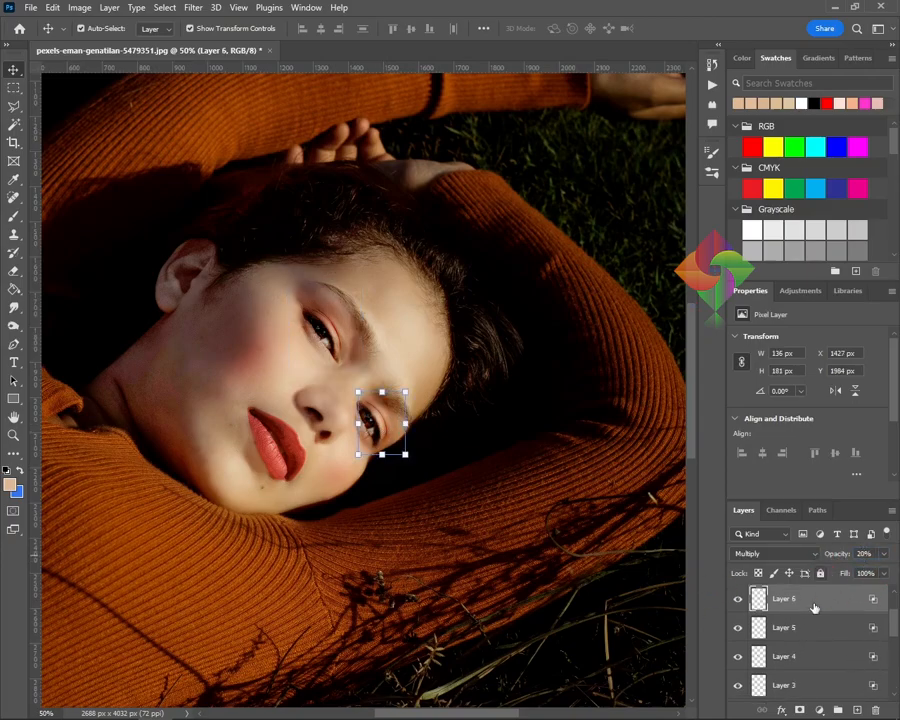
pyautogui.click(508, 578)
pyautogui.scroll(-3, 760, 638)
pyautogui.keyDown('alt'); pyautogui.click(738, 688); pyautogui.keyUp('alt')
pyautogui.keyDown('alt'); pyautogui.click(738, 688); pyautogui.keyUp('alt')
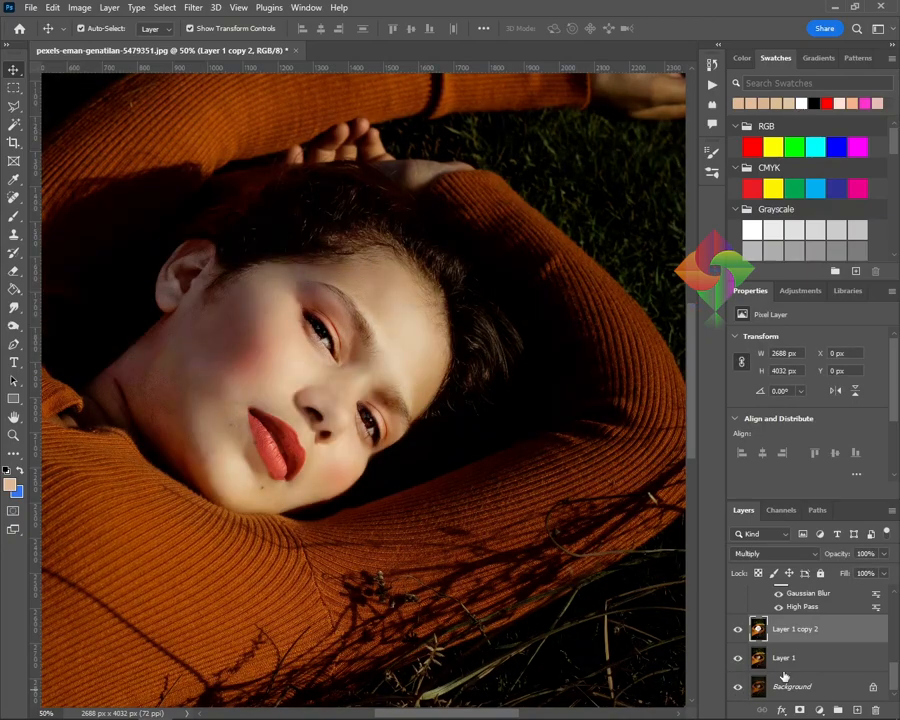
# Reduce the yellow cast of Layer 1 with a Curves adjustment on the blue channel
pyautogui.click(762, 665)
pyautogui.hotkey('ctrl', 'm')
pyautogui.hotkey('alt', '5')
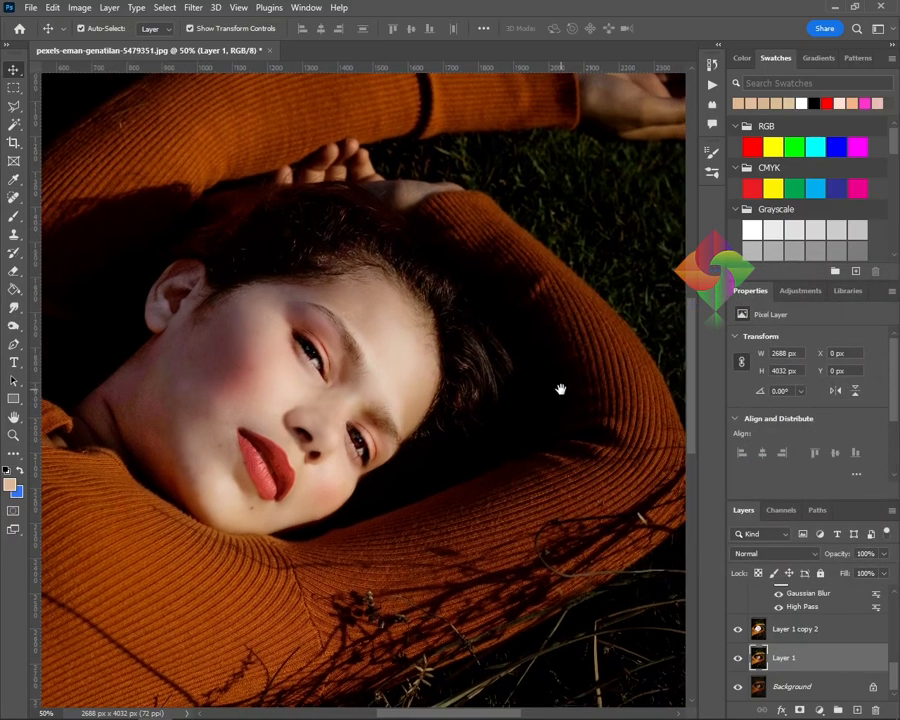
# Apply Levels to Layer 1 with a black input level of 9 and a midtone value of 1.15
pyautogui.hotkey('ctrl', 'l')
pyautogui.moveTo(642, 409); pyautogui.dragTo(632, 409)
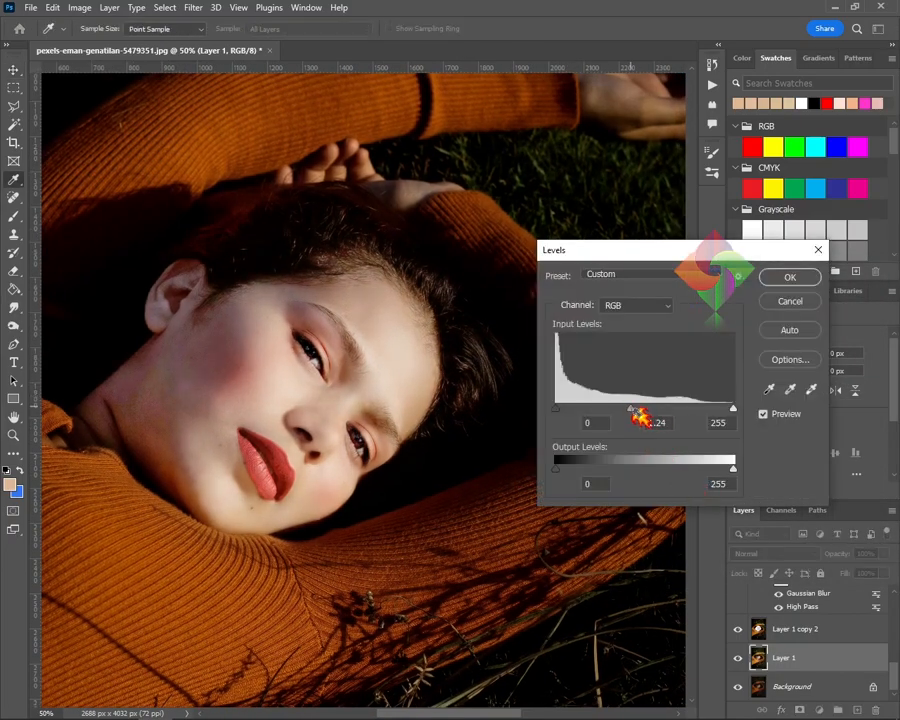
pyautogui.moveTo(556, 409); pyautogui.dragTo(562, 409)
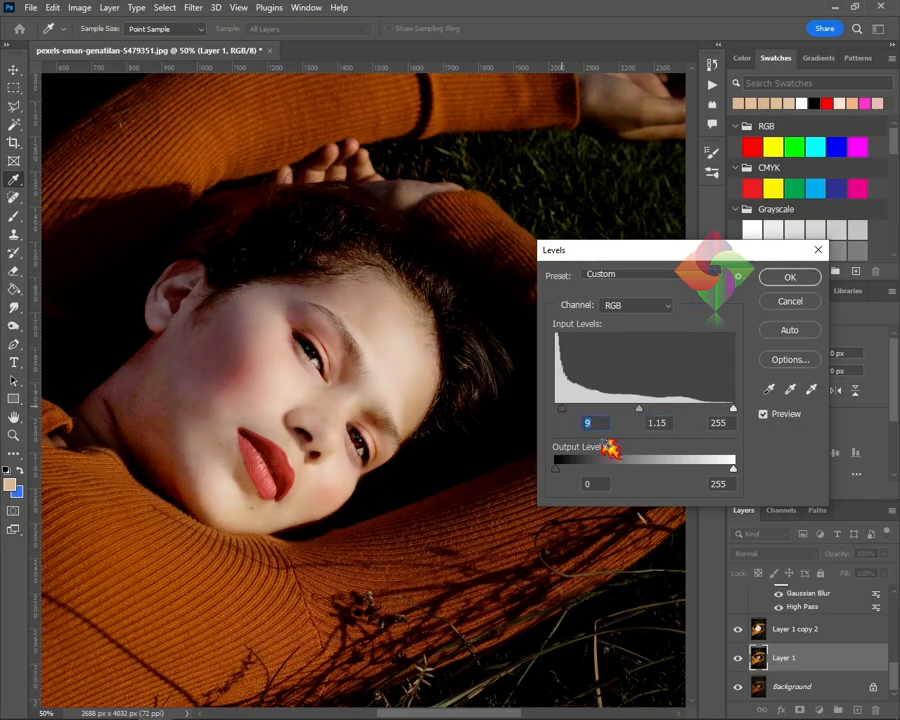
pyautogui.press('Return')
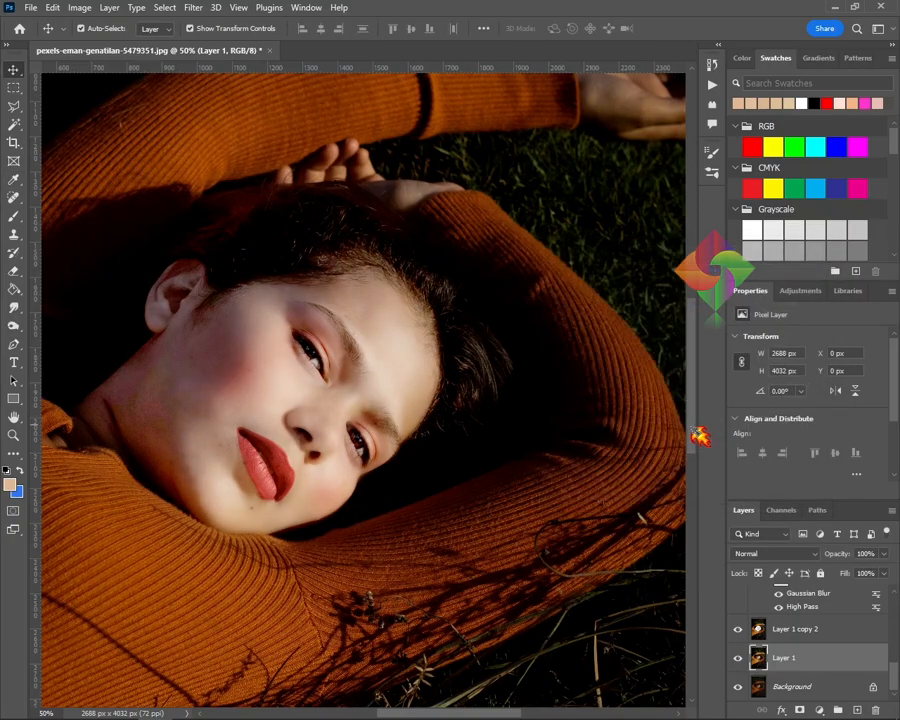
# Select the topmost layer, Layer 8, and stamp all visible layers into a new merged layer above it
pyautogui.scroll(5, 820, 651)
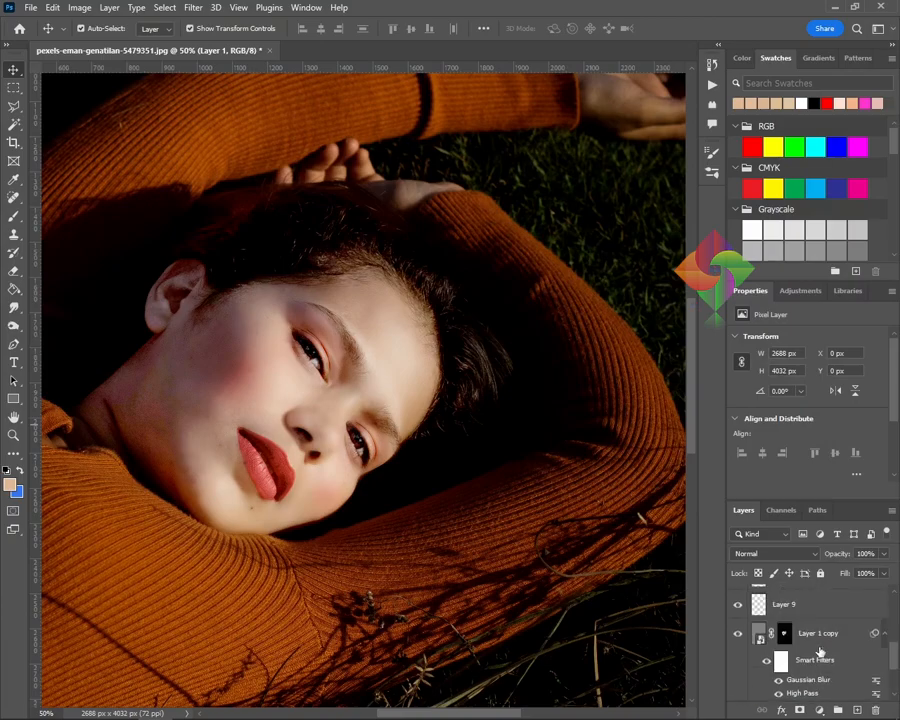
pyautogui.click(785, 609)
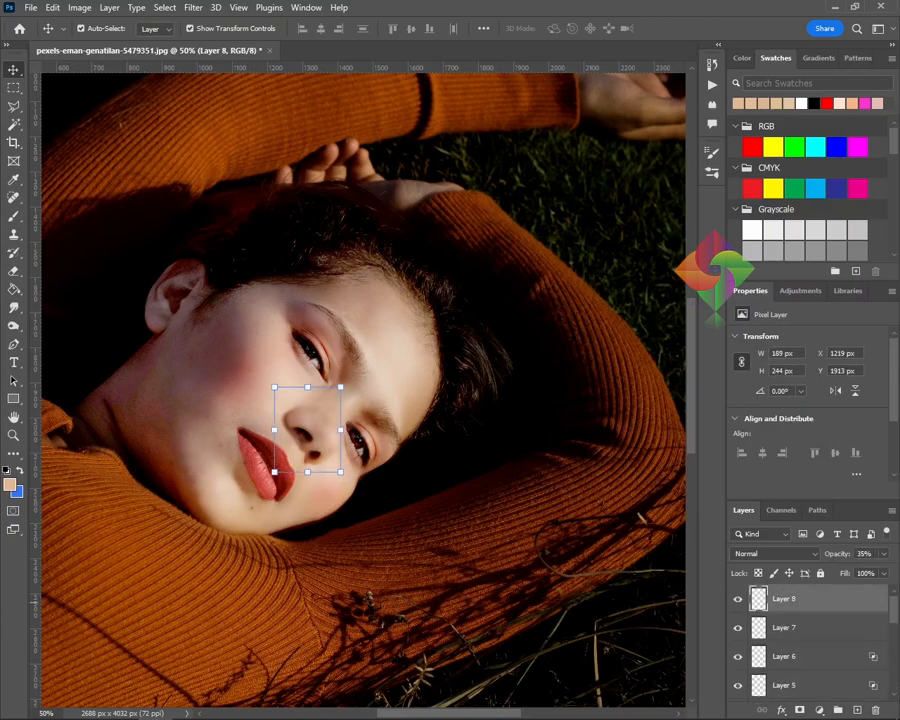
pyautogui.moveTo(629, 695)
pyautogui.click(533, 706)
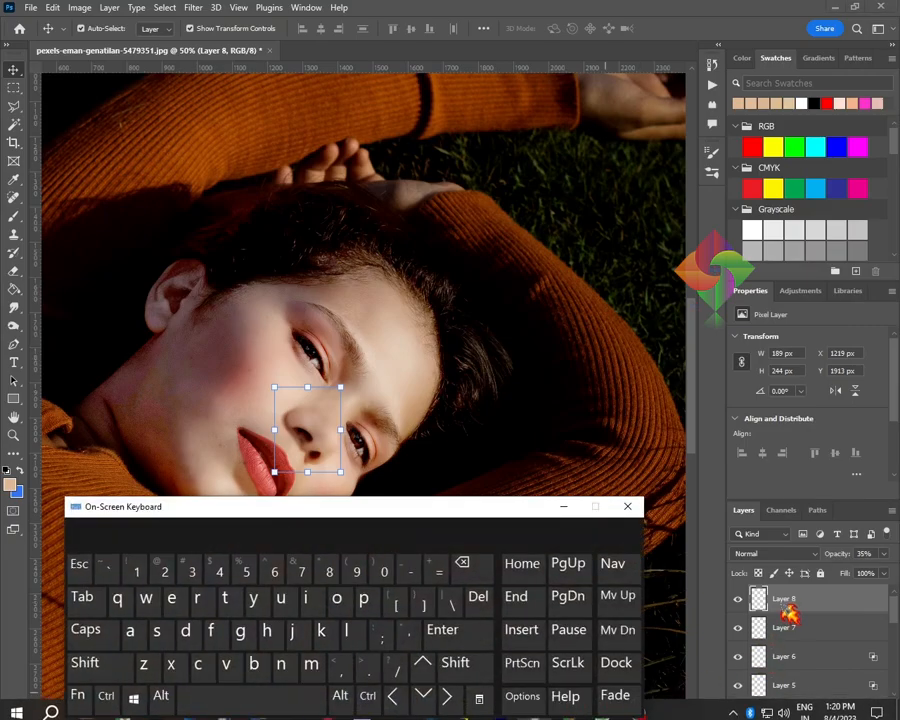
pyautogui.click(161, 695)
pyautogui.click(106, 695)
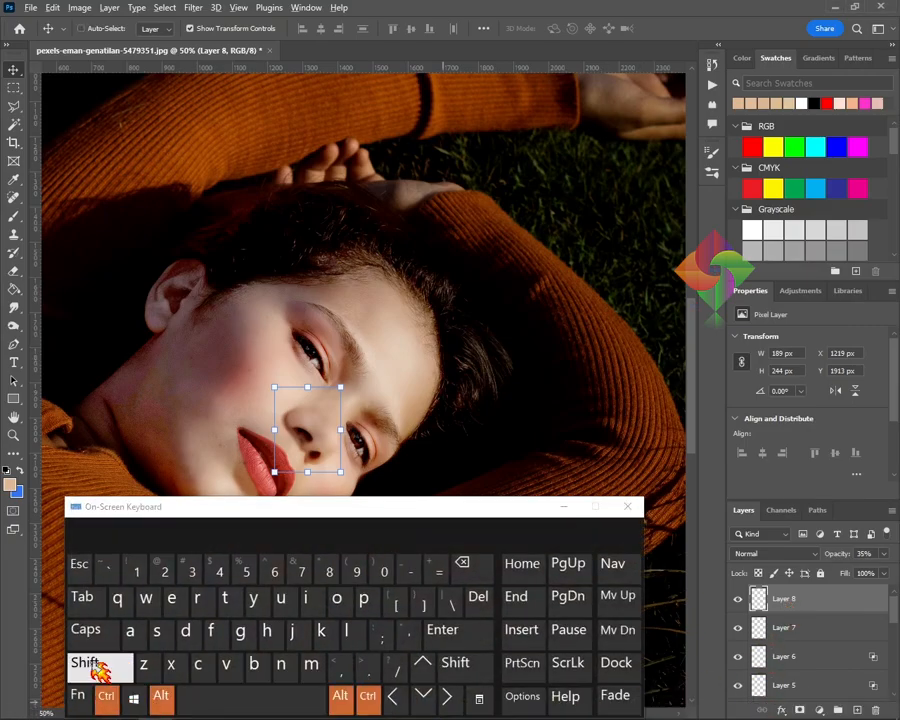
pyautogui.click(100, 668)
pyautogui.click(175, 598)
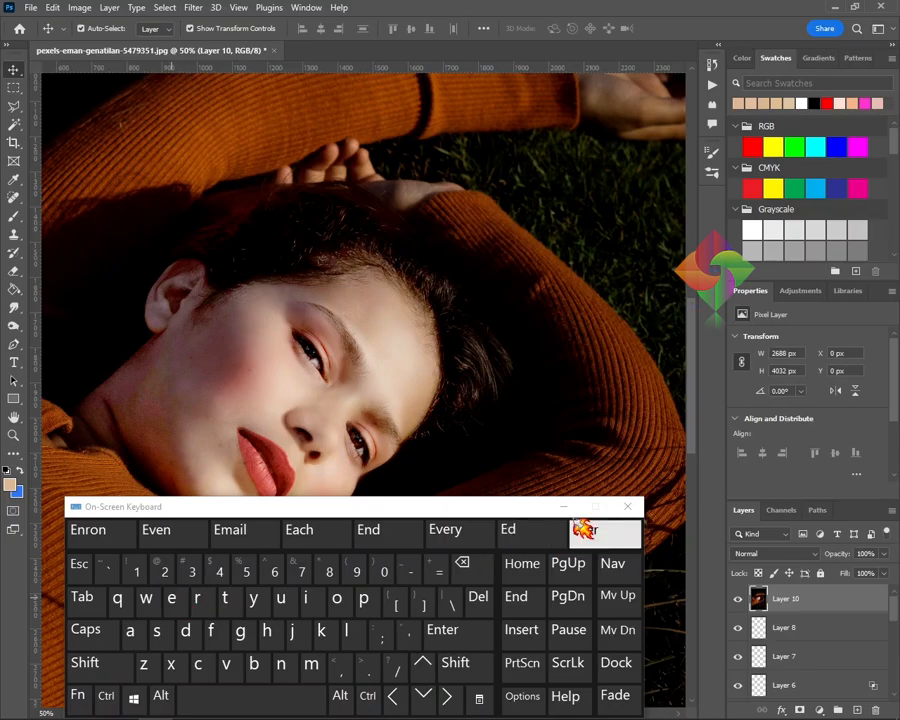